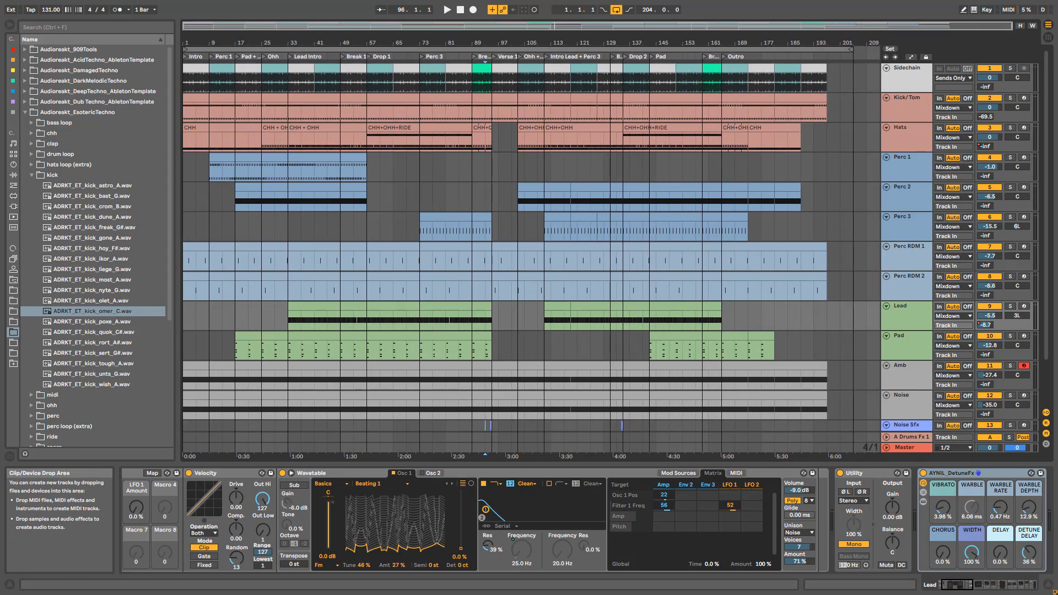
- Play the arrangement from the start of the Pad section at bar 143
left_click(366, 224)
left_click(649, 232)
key("space")
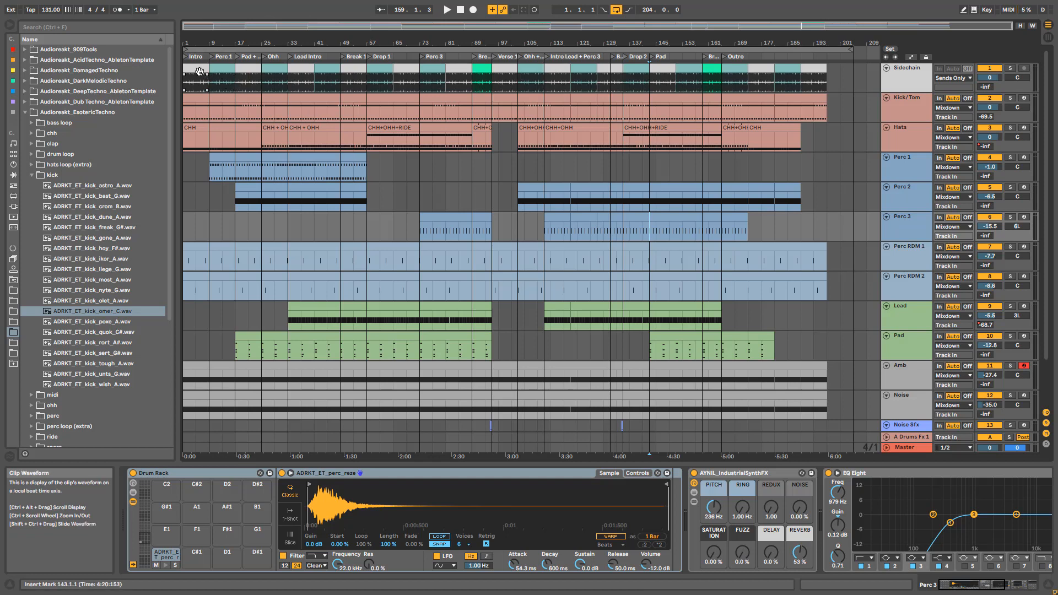
- Select the Sidechain clips at bars 9 and 17, and the Lead clip in the Pad section at bar 143
left_click(218, 69)
left_click(248, 69)
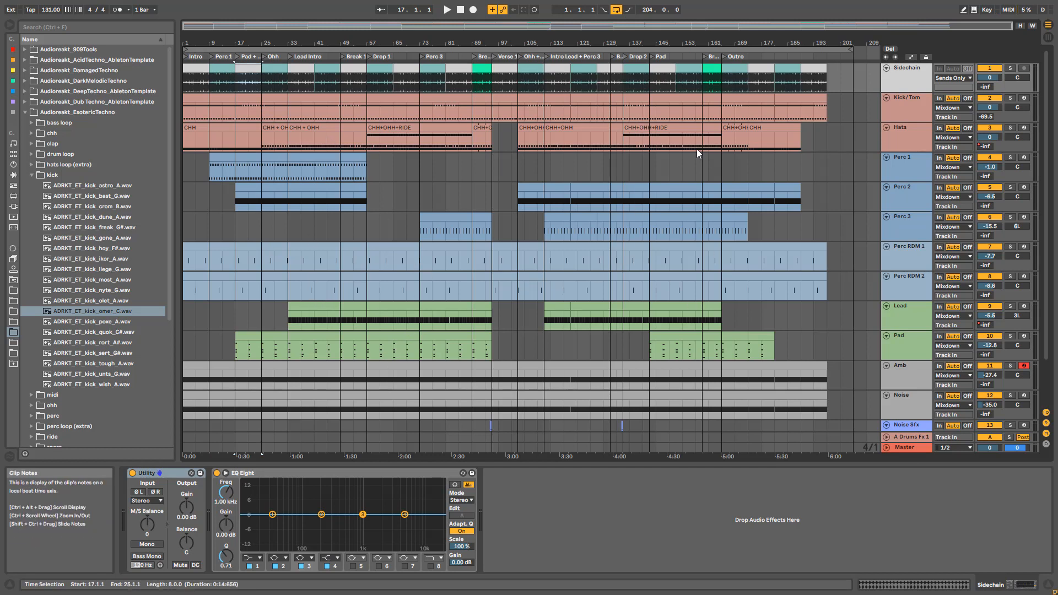
left_click(666, 313)
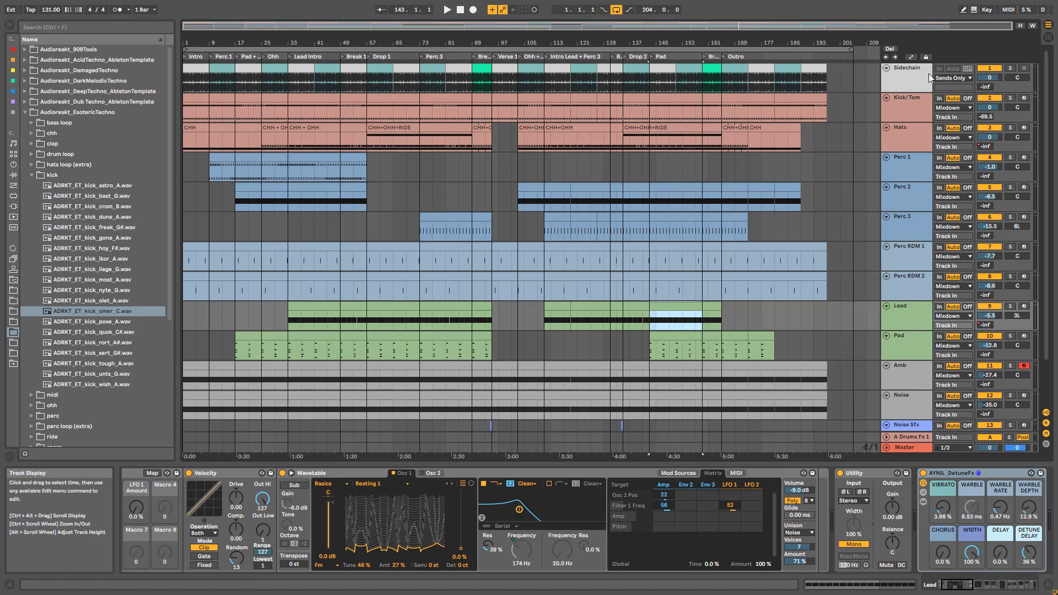
- Switch to the Session View and inspect the notes and loop lengths of the first-scene Kick/Tom and Hats clips
left_click(1048, 37)
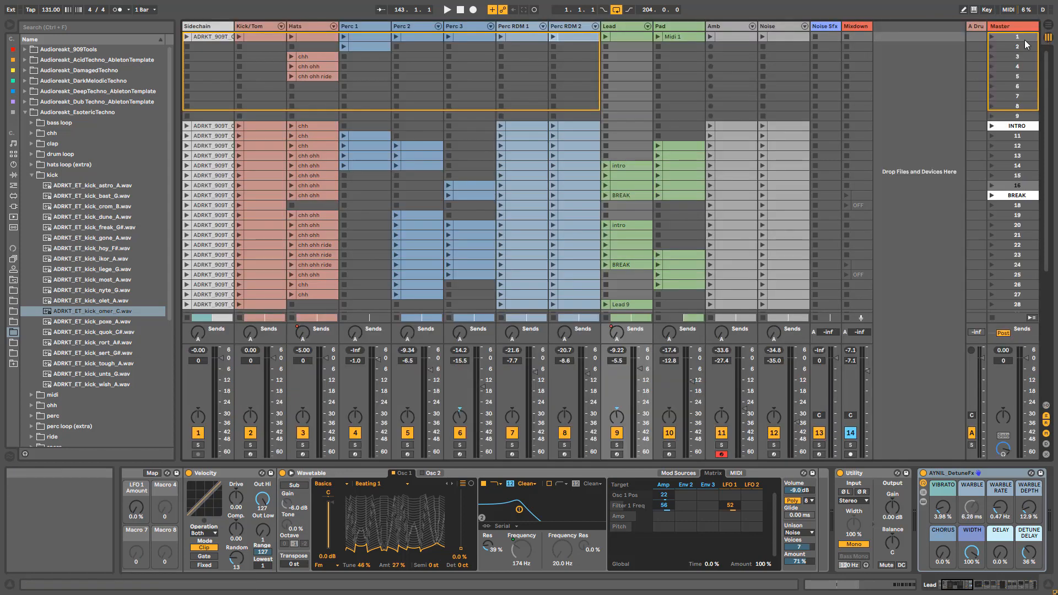
left_click(526, 37)
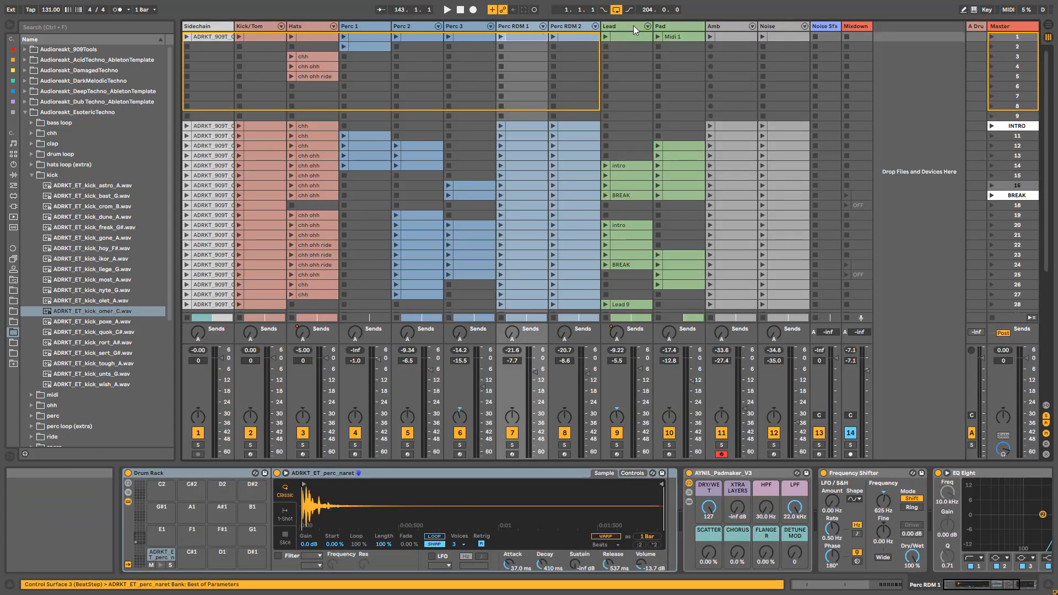
left_click(258, 39)
double_click(258, 40)
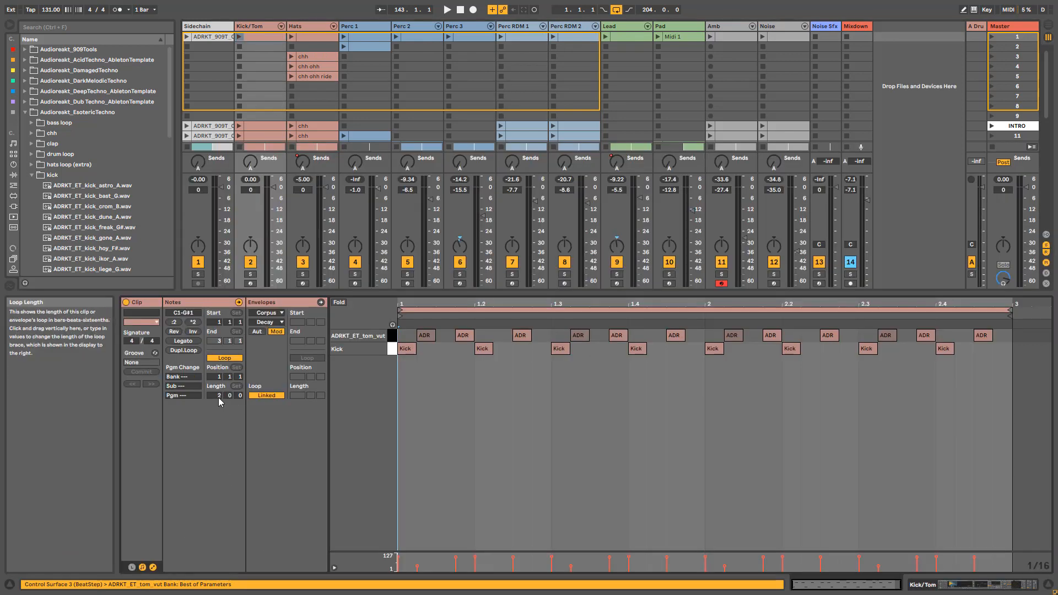
left_click(314, 37)
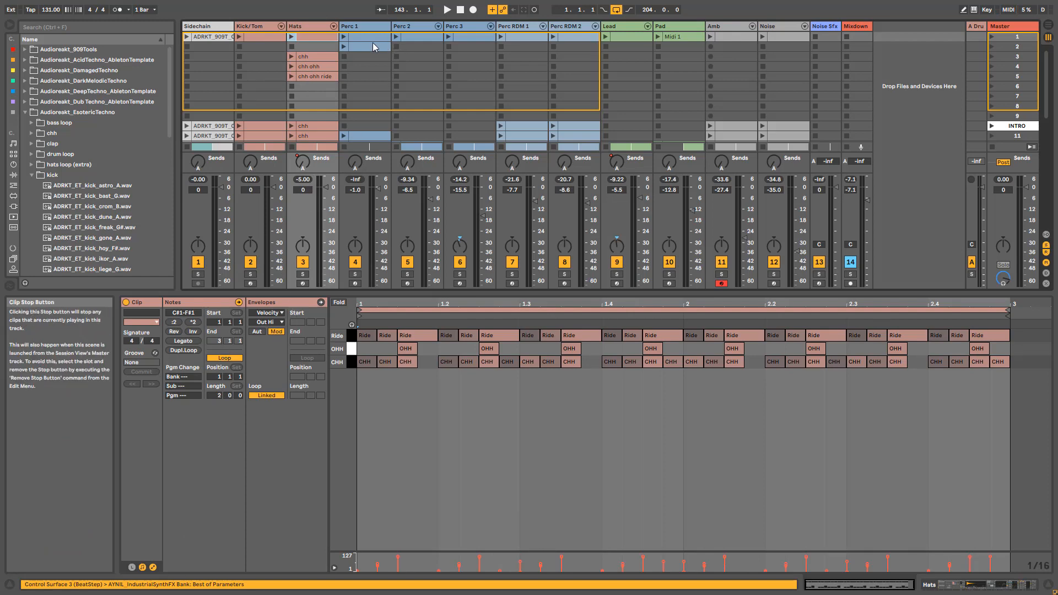
- Inspect the loop lengths of the first-scene Perc 1, 2 and 3, Perc RDM 1 and 2, Lead and Pad clips
left_click(370, 39)
left_click(408, 37)
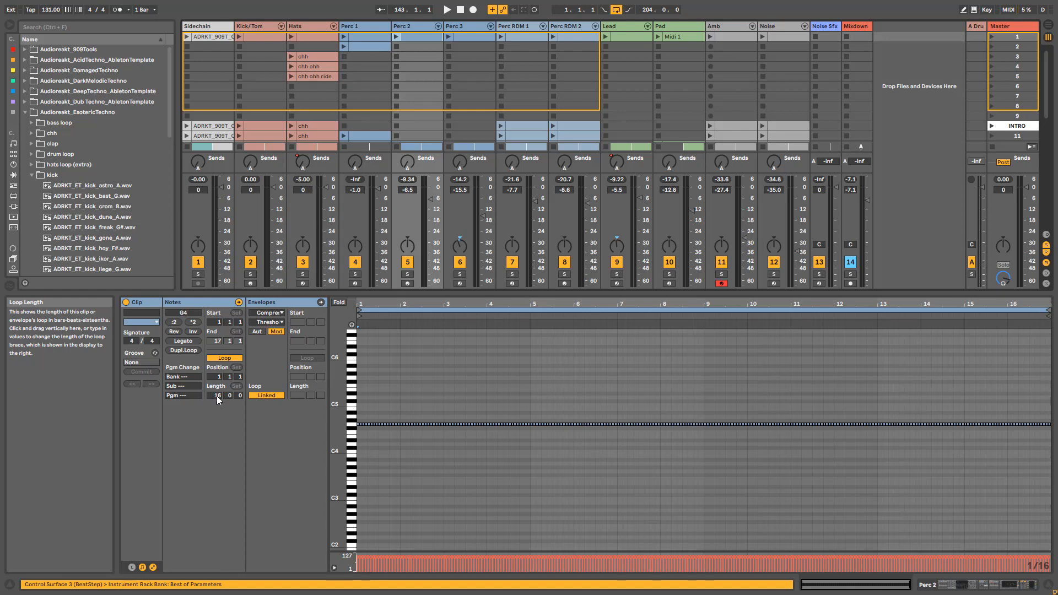
left_click(462, 35)
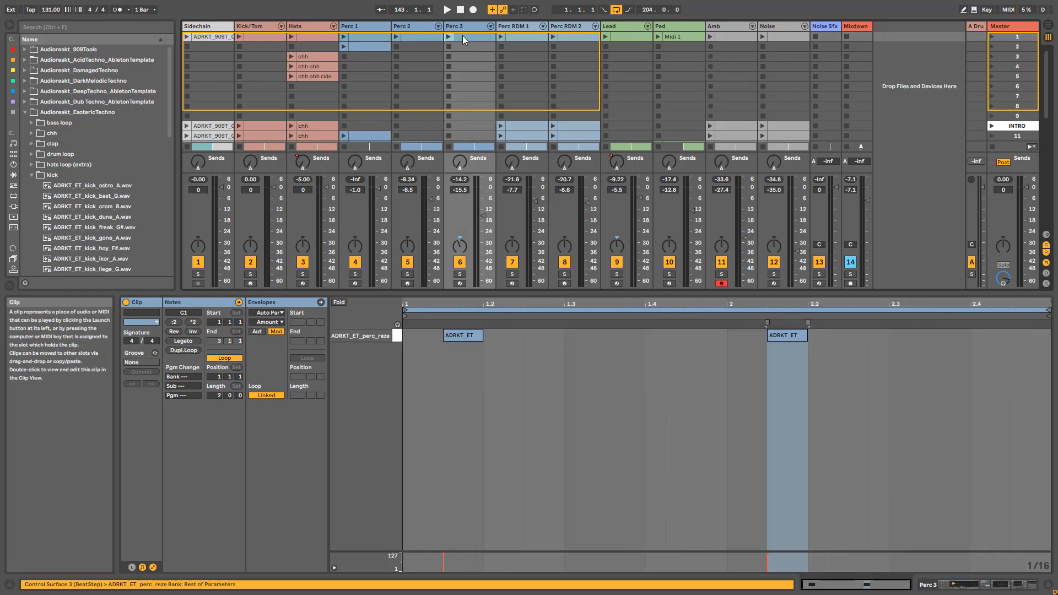
left_click(520, 36)
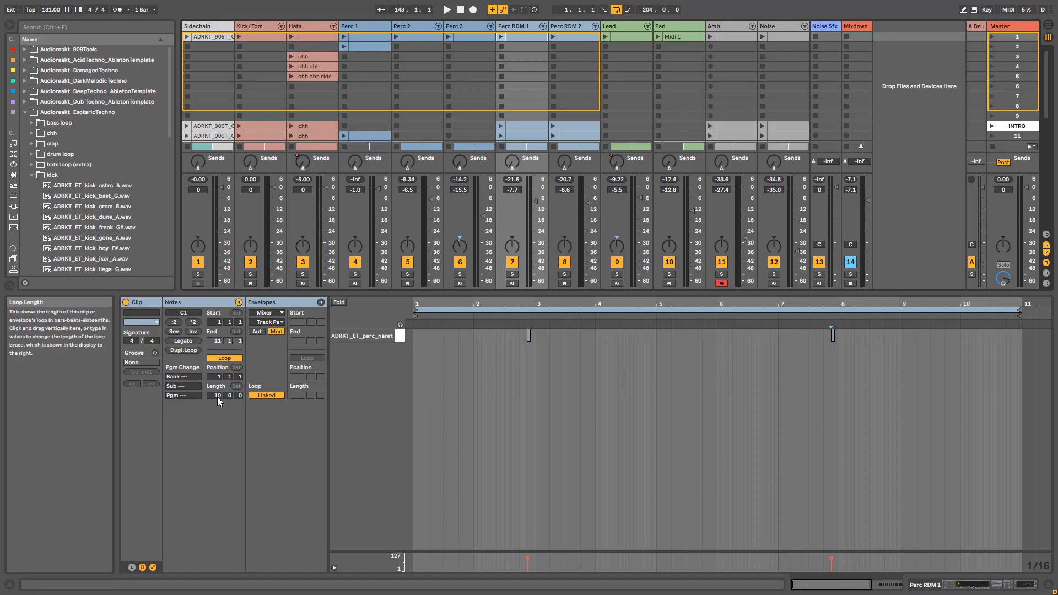
left_click(573, 37)
left_click(624, 37)
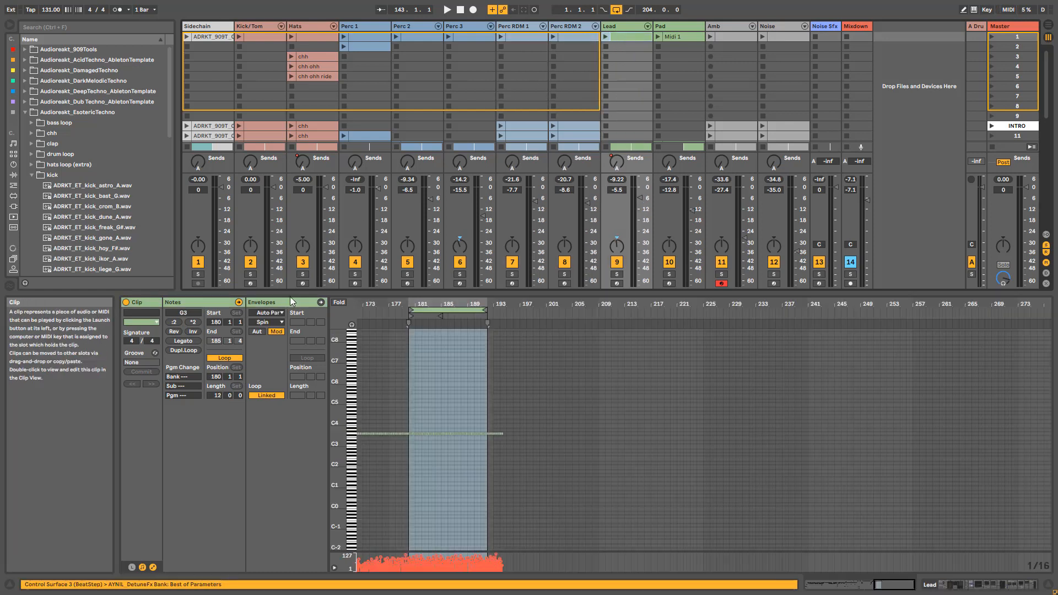
left_click(671, 39)
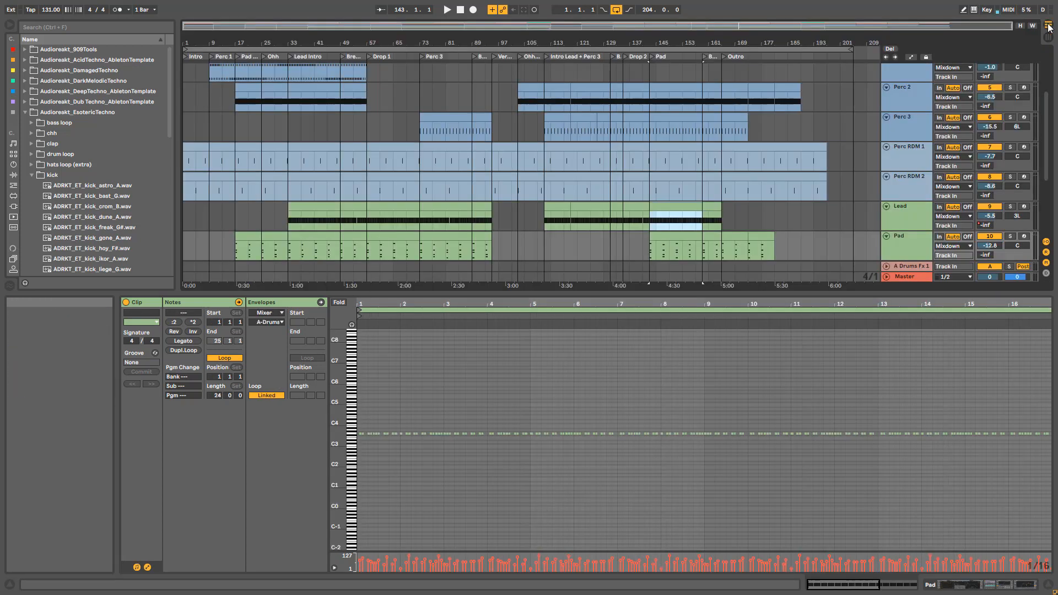
- Return to the Arrangement View and select the first six bars of the Lead part, from bar 33 to bar 39
key("Tab")
scroll(440, 154, "up", 4)
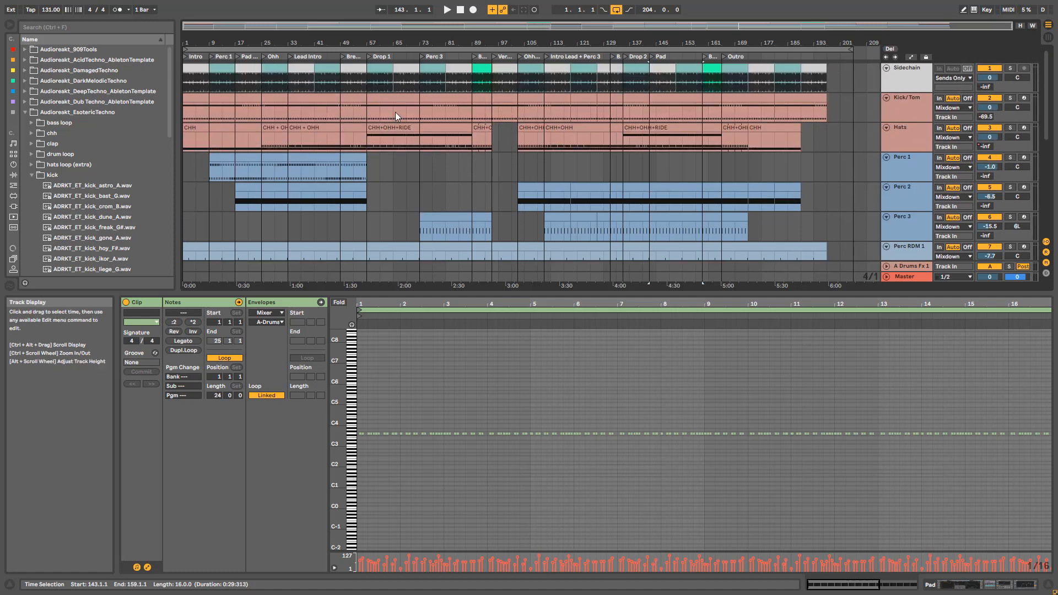
left_click_drag(375, 36, 544, 82)
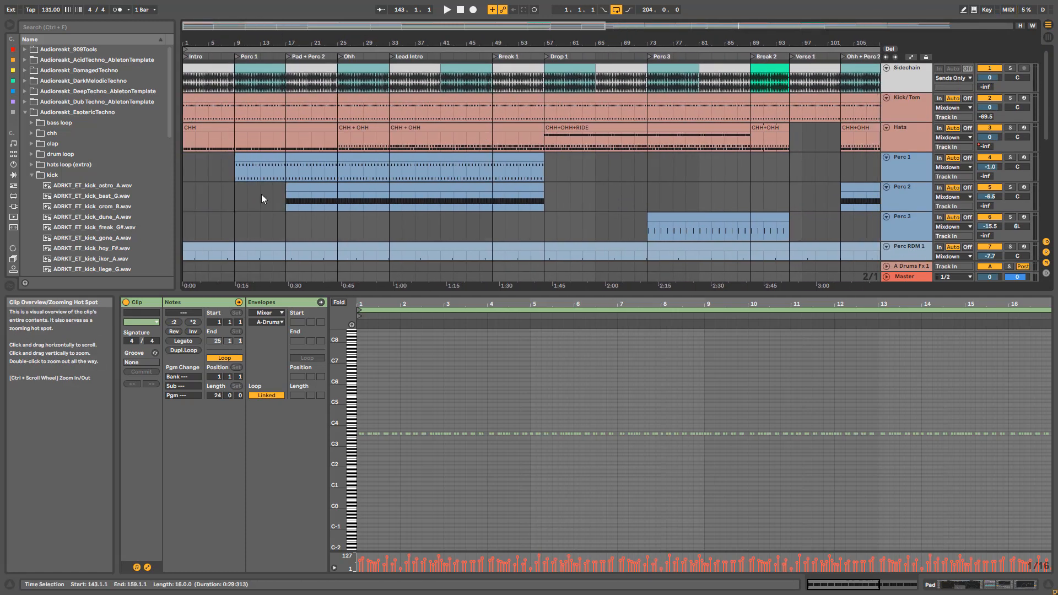
scroll(233, 237, "down", 2)
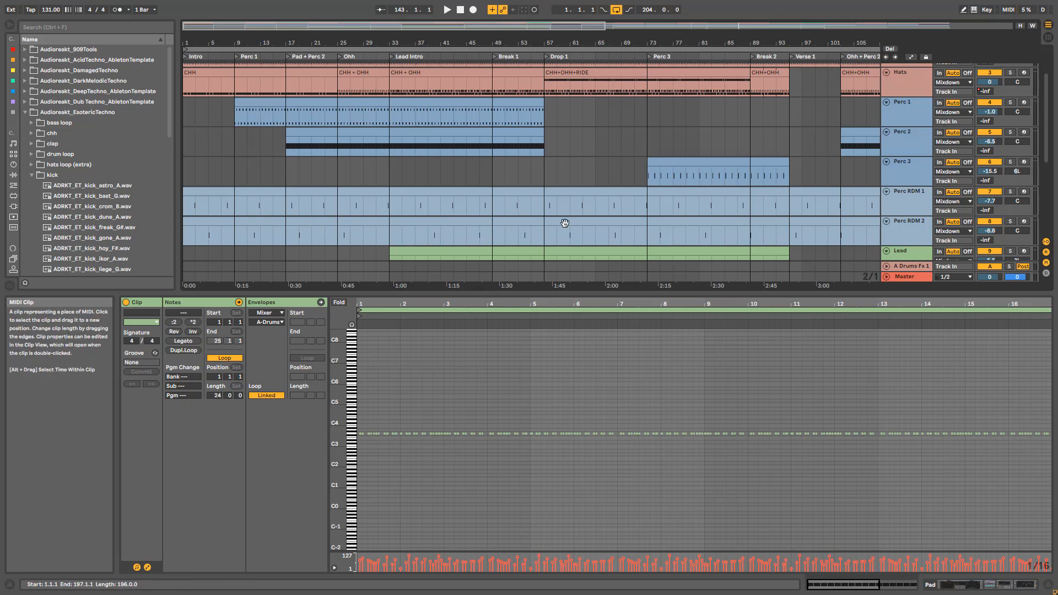
scroll(565, 222, "down", 5)
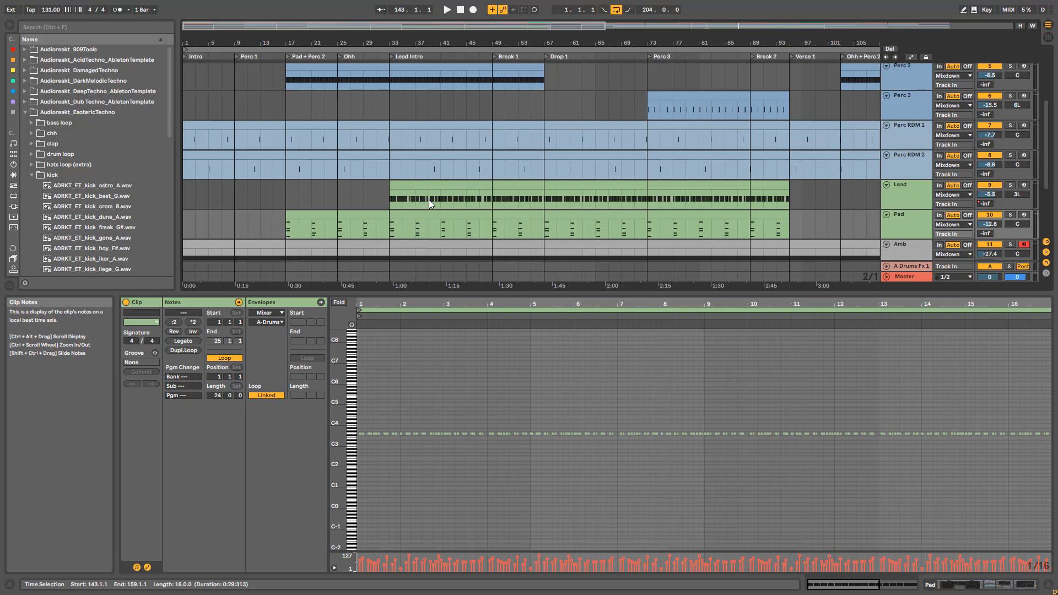
left_click_drag(428, 200, 391, 187)
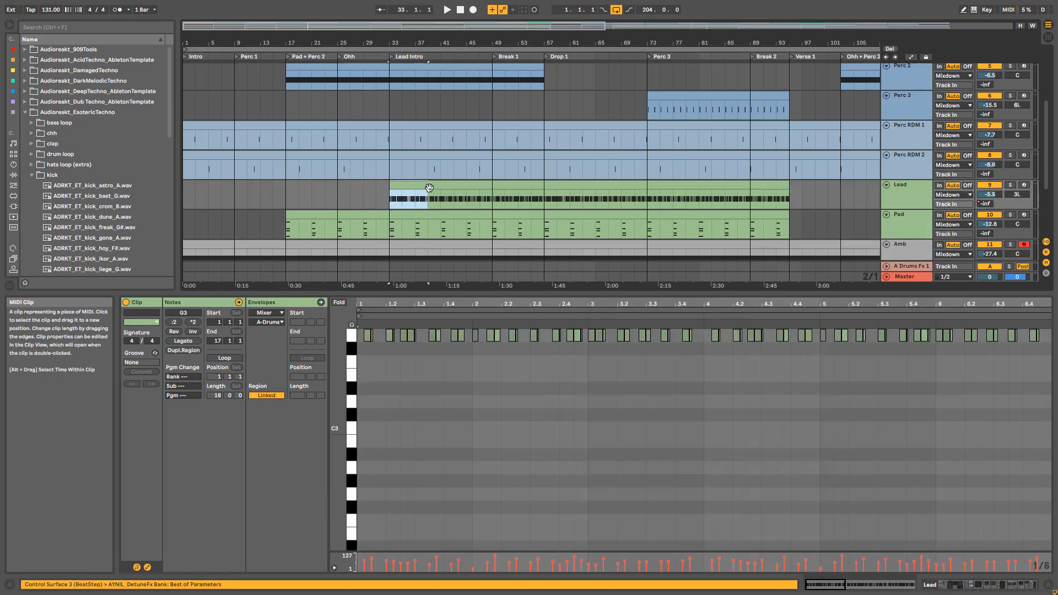
scroll(723, 188, "up", 3)
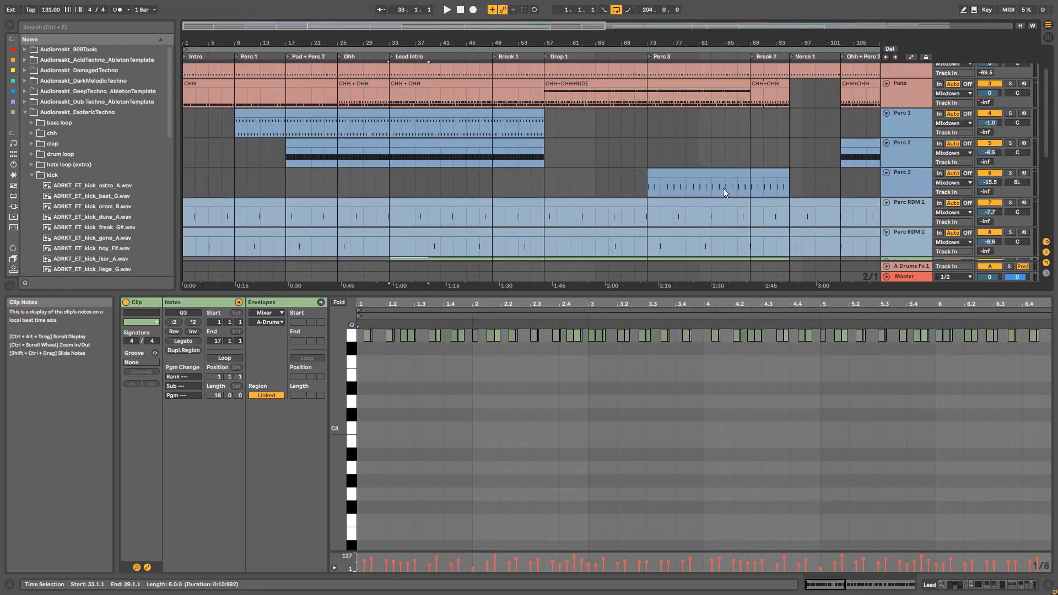
- Go through the eight-bar Sidechain clips from the Lead Intro to the Perc 3 section with the whole arrangement in view
left_click_drag(544, 26, 545, 1)
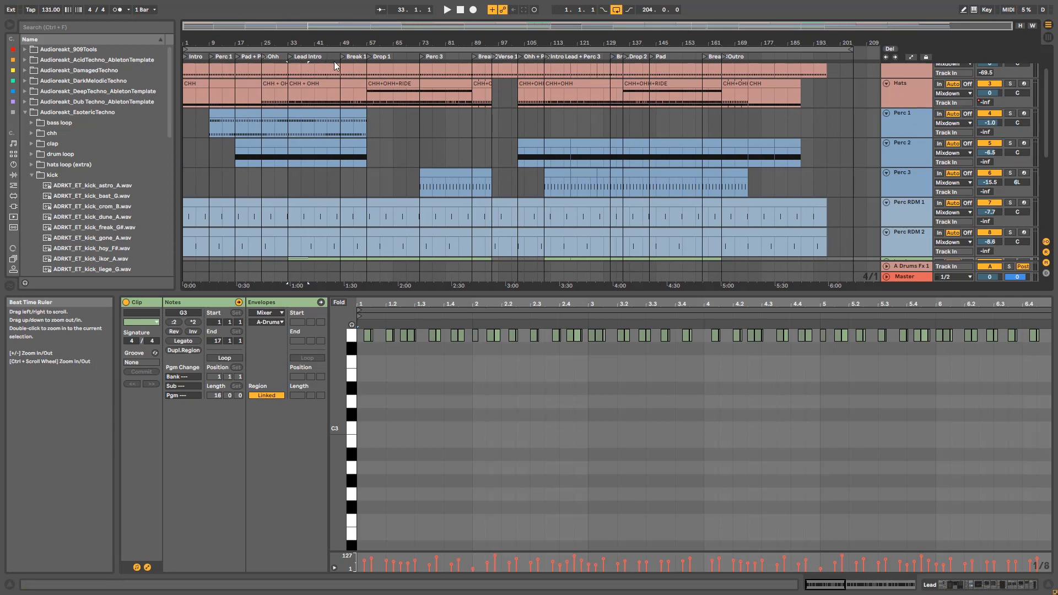
scroll(492, 67, "up", 2)
scroll(491, 67, "up", 1)
left_click(296, 71)
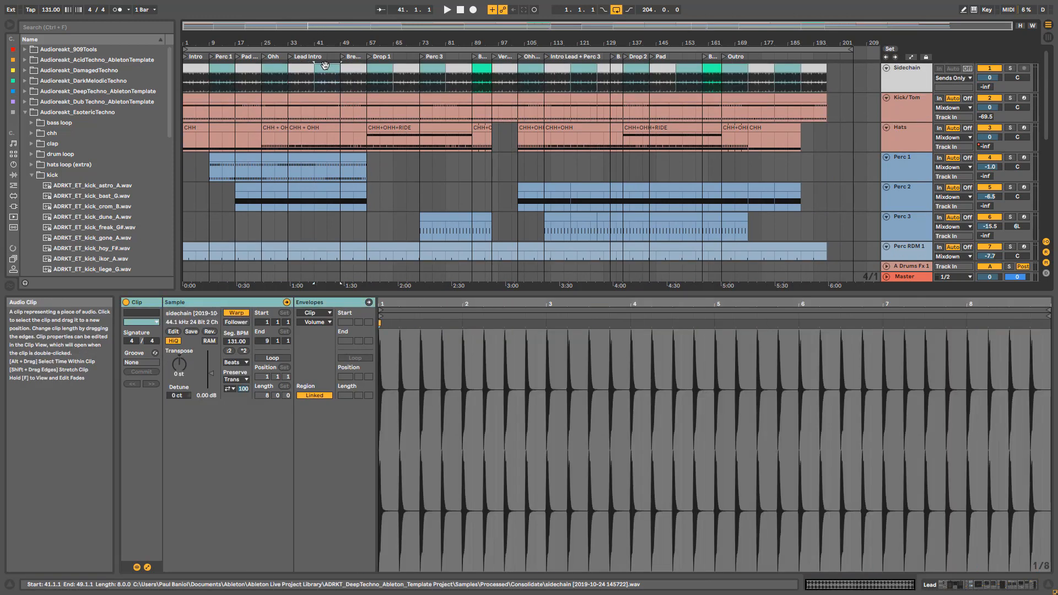
left_click(327, 70)
left_click(360, 71)
left_click(383, 70)
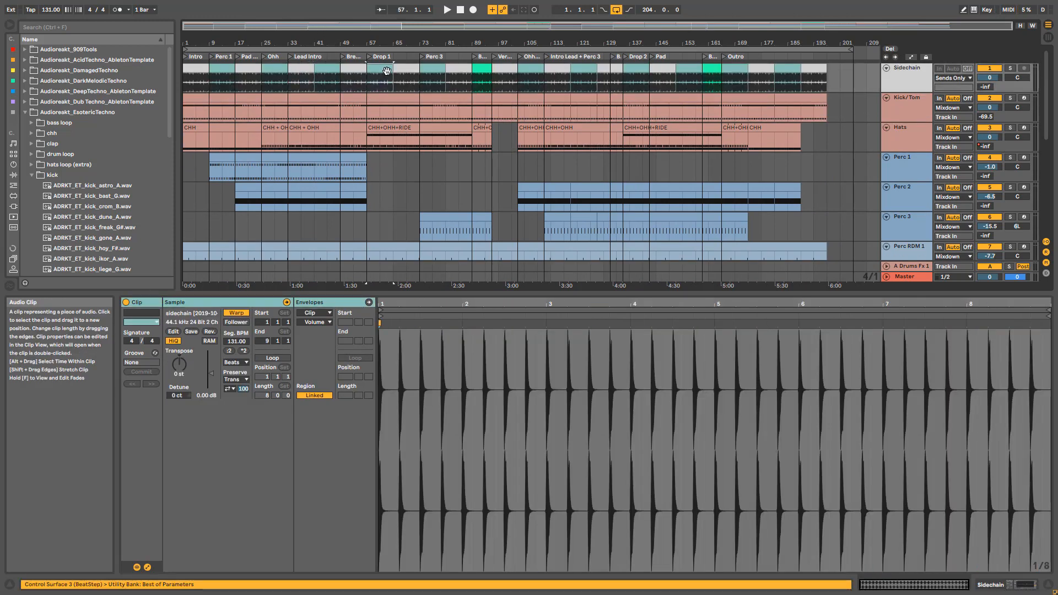
left_click(450, 70)
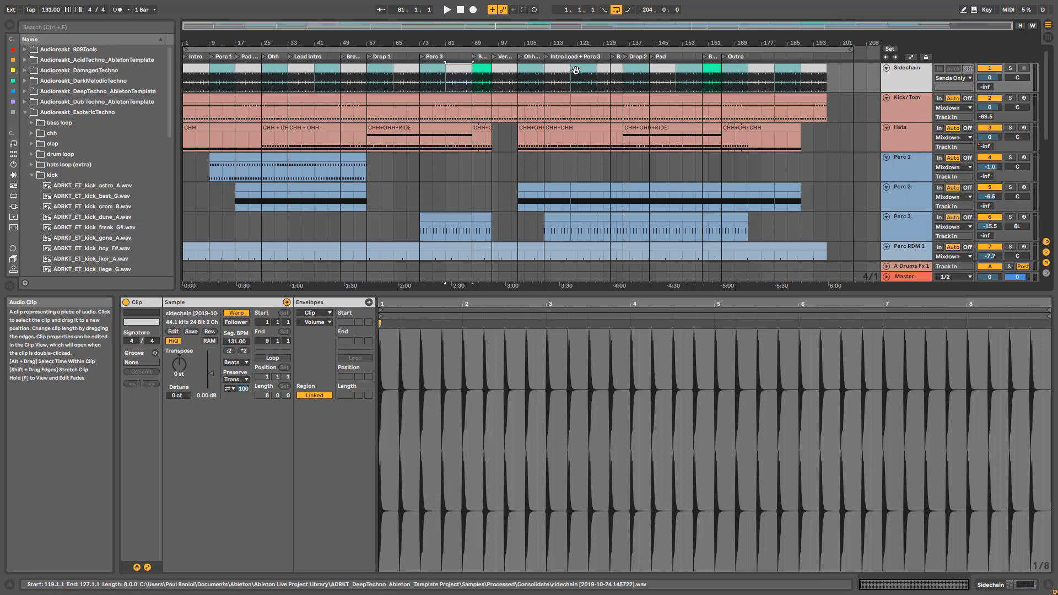
- Show the automation lanes on the arrangement tracks
scroll(712, 142, "down", 3)
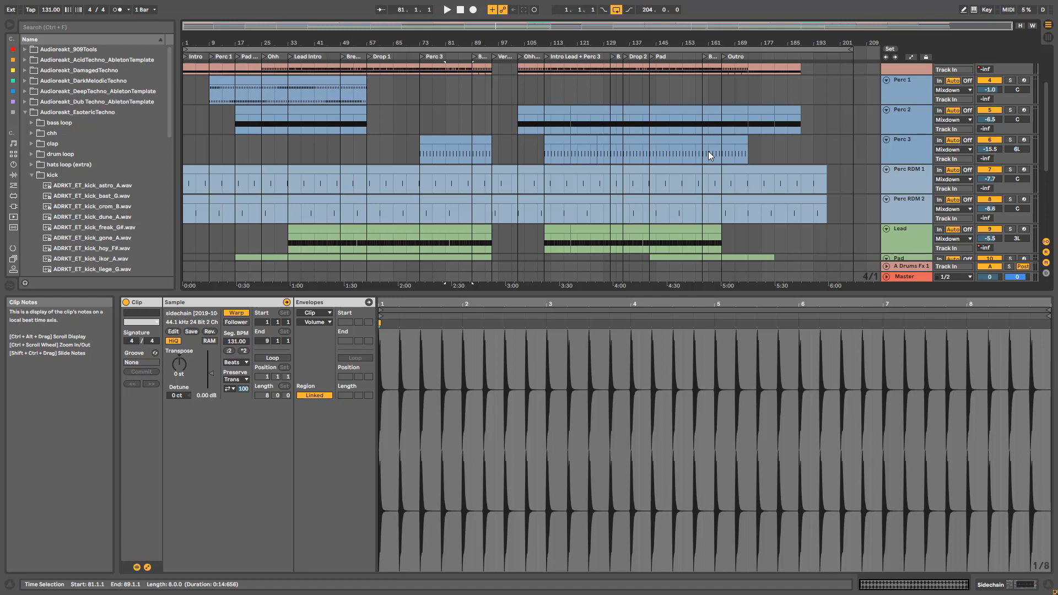
scroll(712, 151, "down", 2)
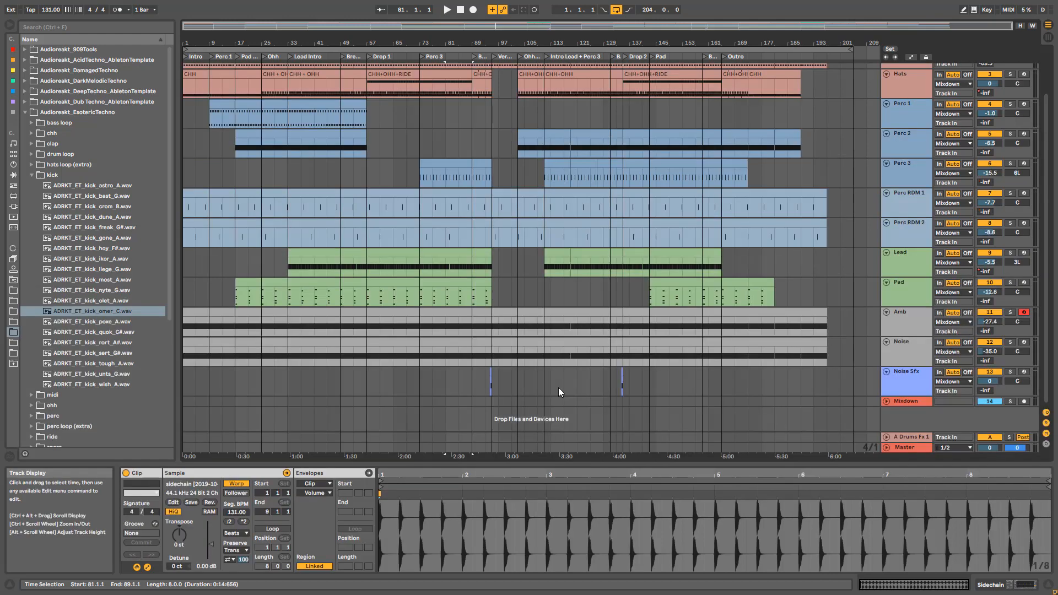
key("a")
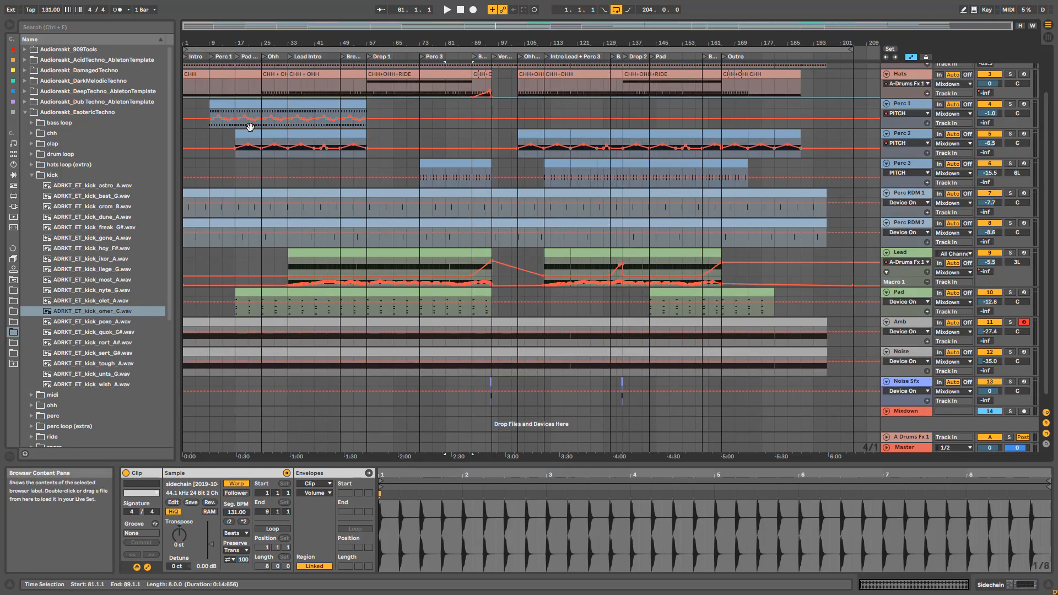
- Show the automation of the Drum Rack's CHH DECAY macro on the Hats track
scroll(508, 98, "up", 2)
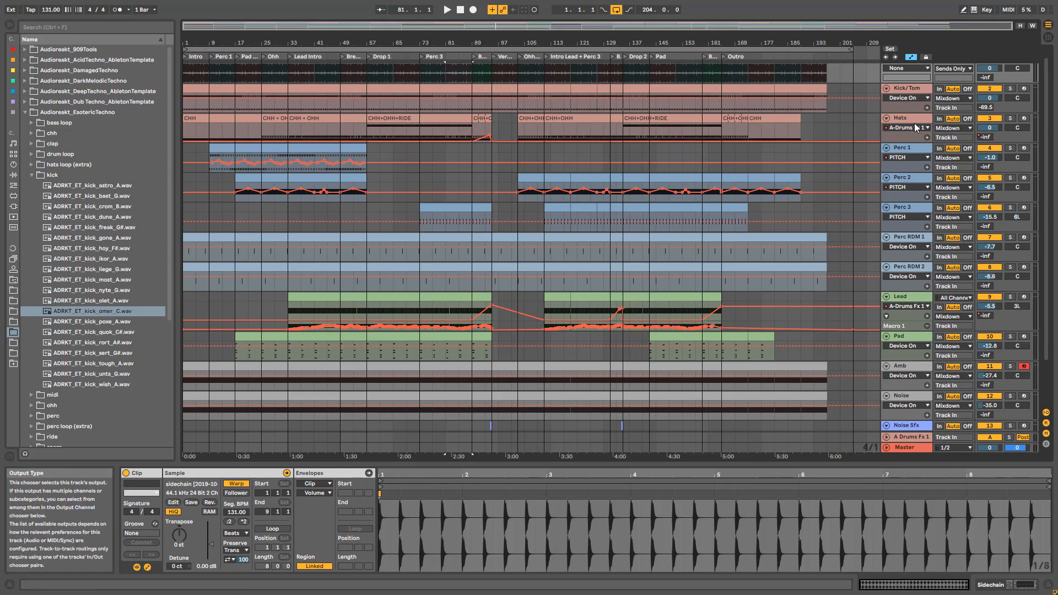
left_click(908, 128)
left_click(908, 129)
left_click(909, 128)
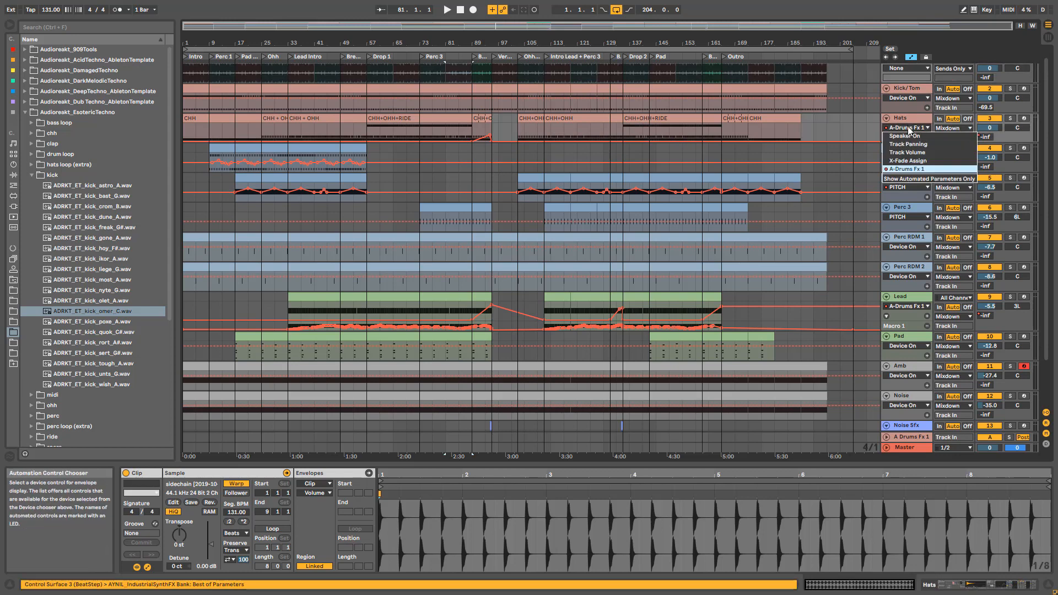
left_click(909, 126)
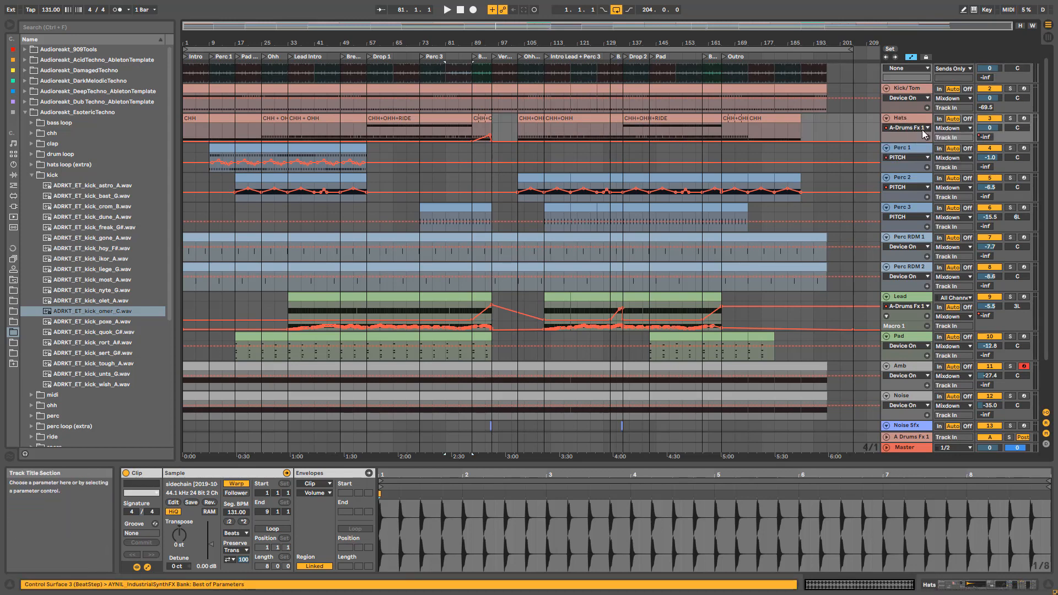
left_click(920, 129)
left_click(921, 129)
double_click(912, 121)
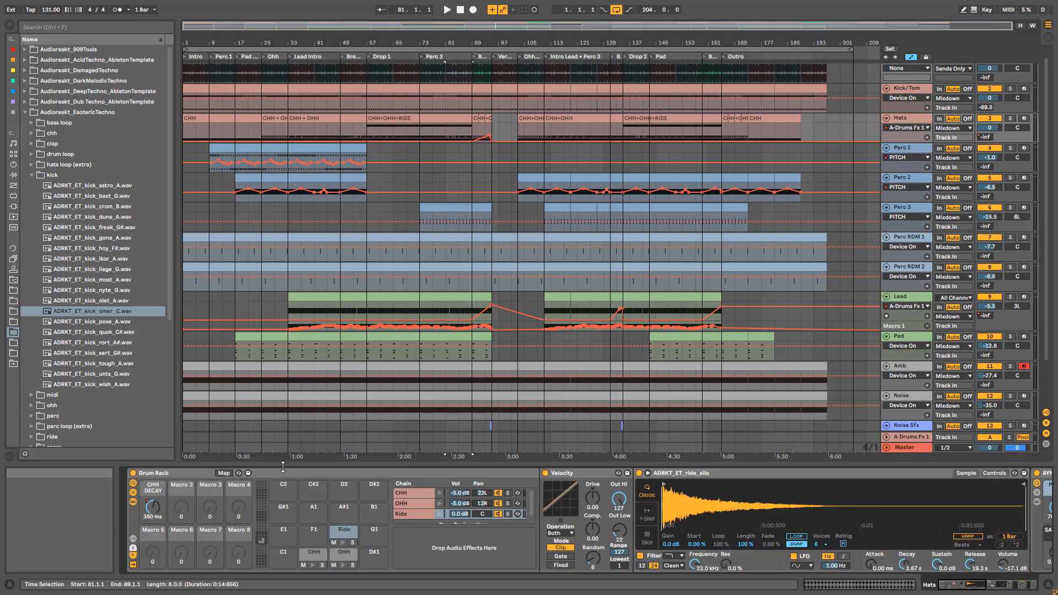
left_click(155, 507)
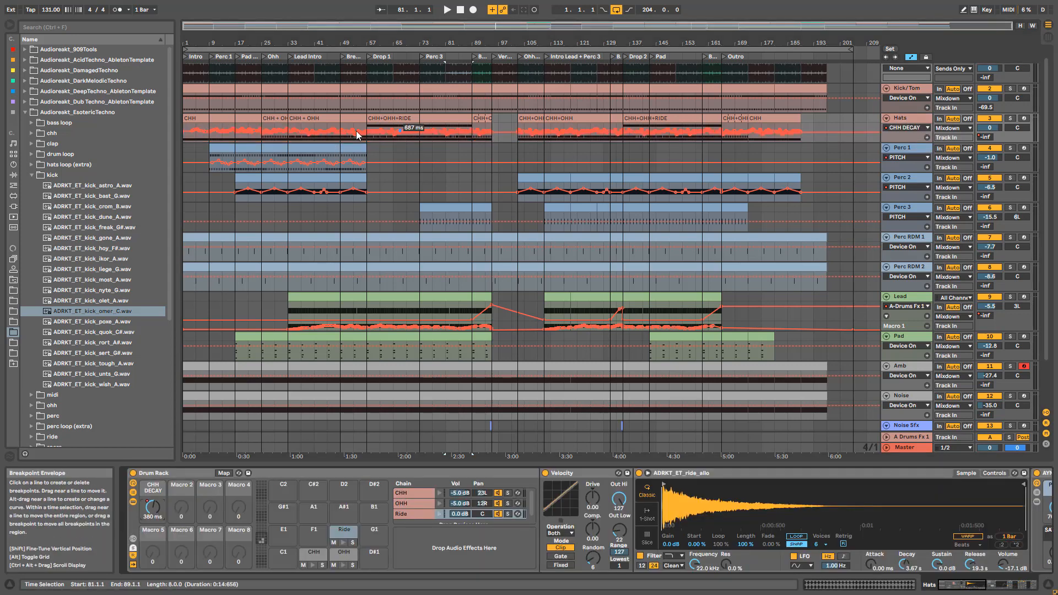
- Examine the notes of the Hats clips at bars 25, 33 and 57, and reopen the Hats track's devices
double_click(310, 120)
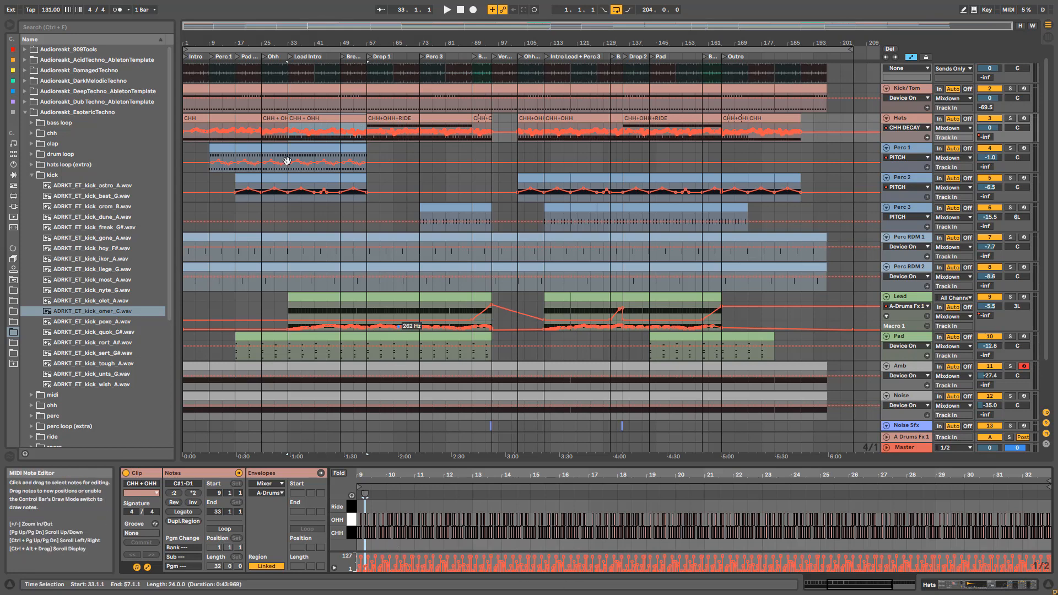
left_click(271, 119)
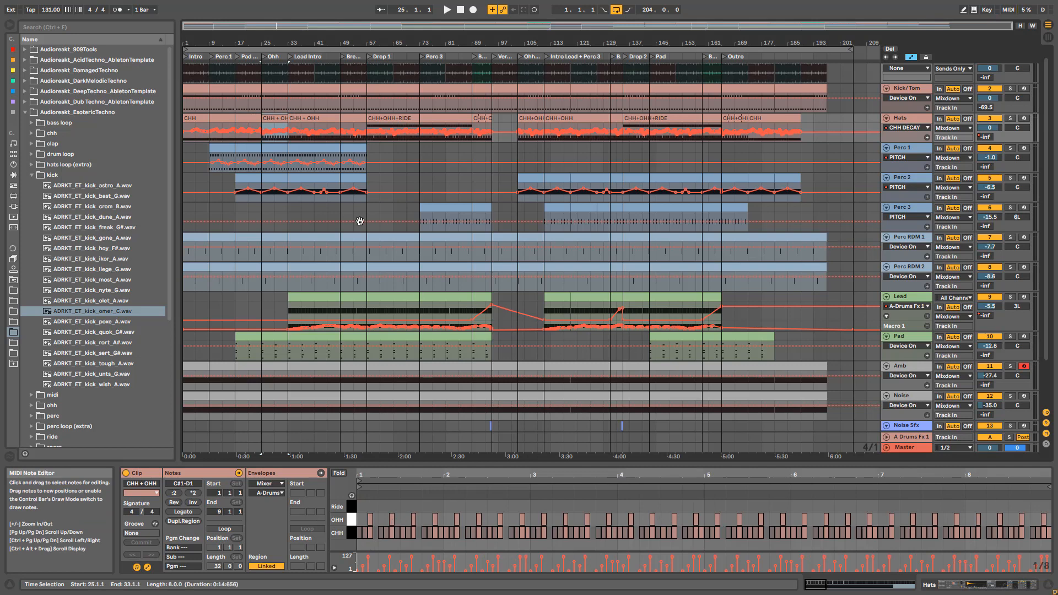
left_click(318, 120)
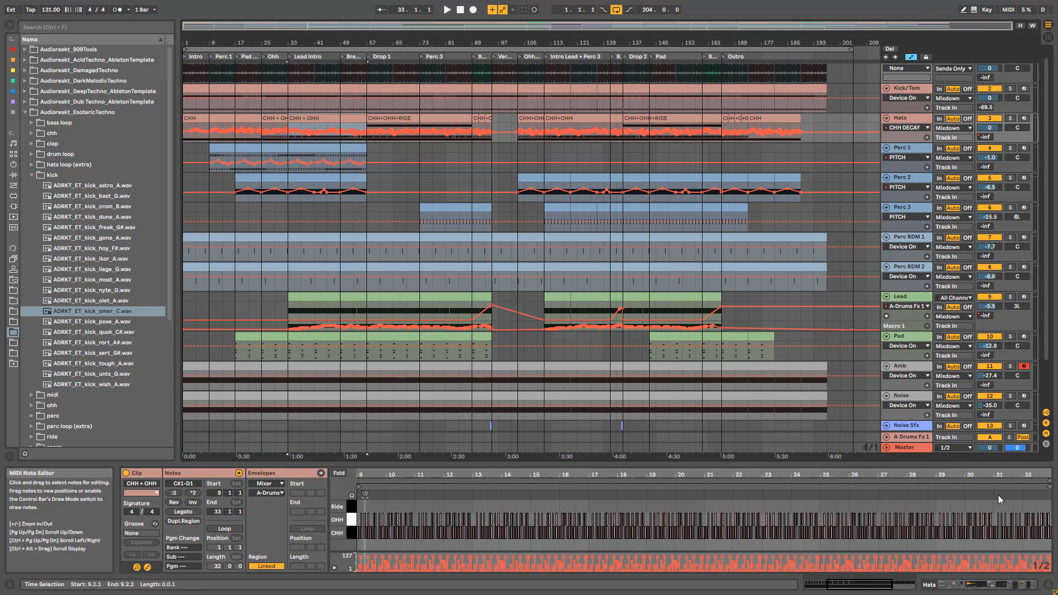
left_click(391, 120)
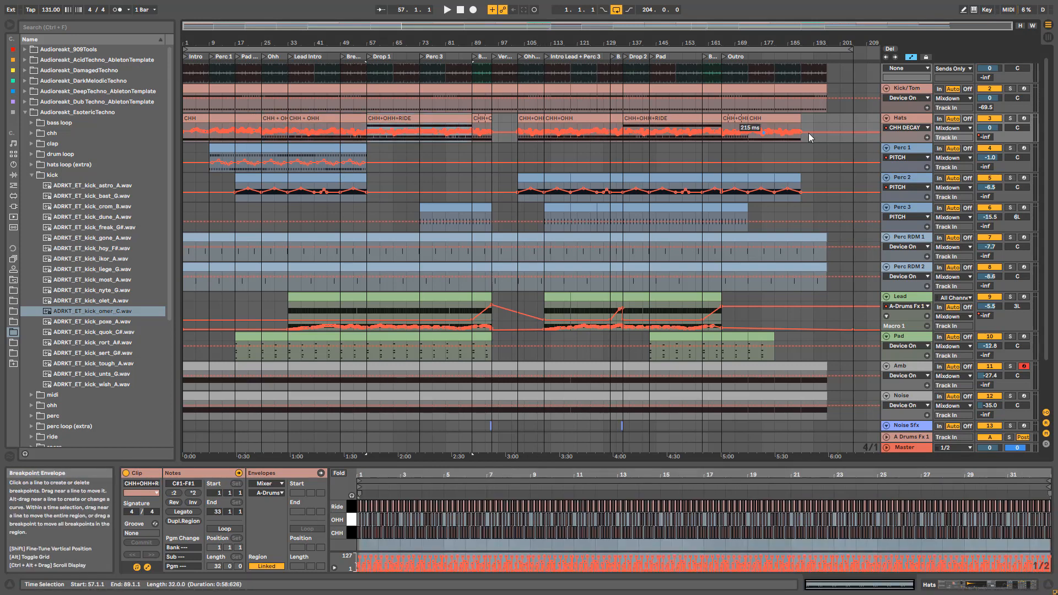
double_click(910, 118)
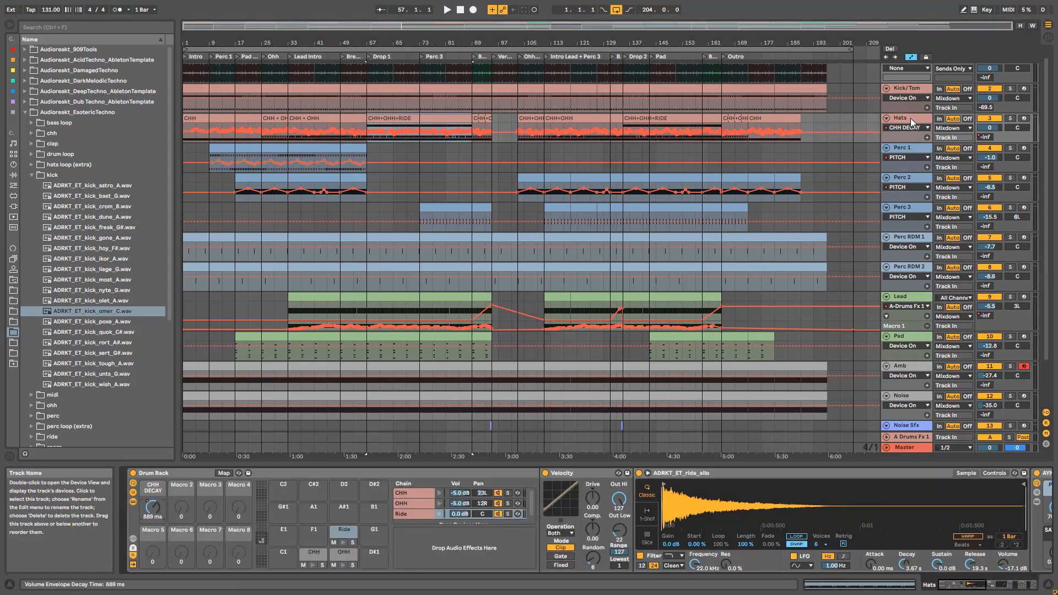
- Display the devices of the Drum Rack's OHH chain on the Hats track and solo that track
left_click_drag(964, 582, 985, 587)
left_click(343, 531)
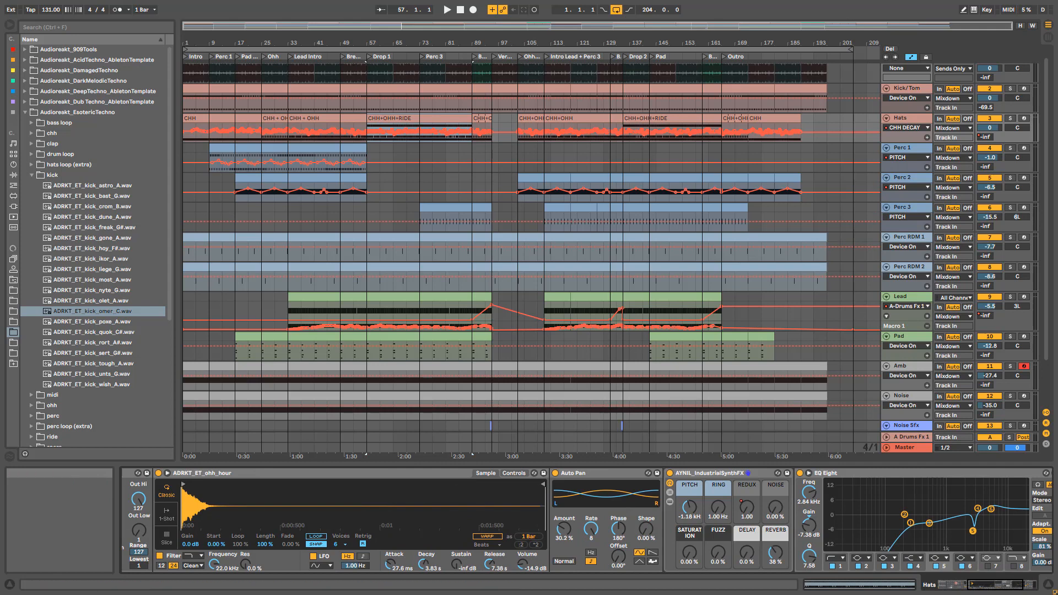
left_click(1011, 128)
left_click(1010, 119)
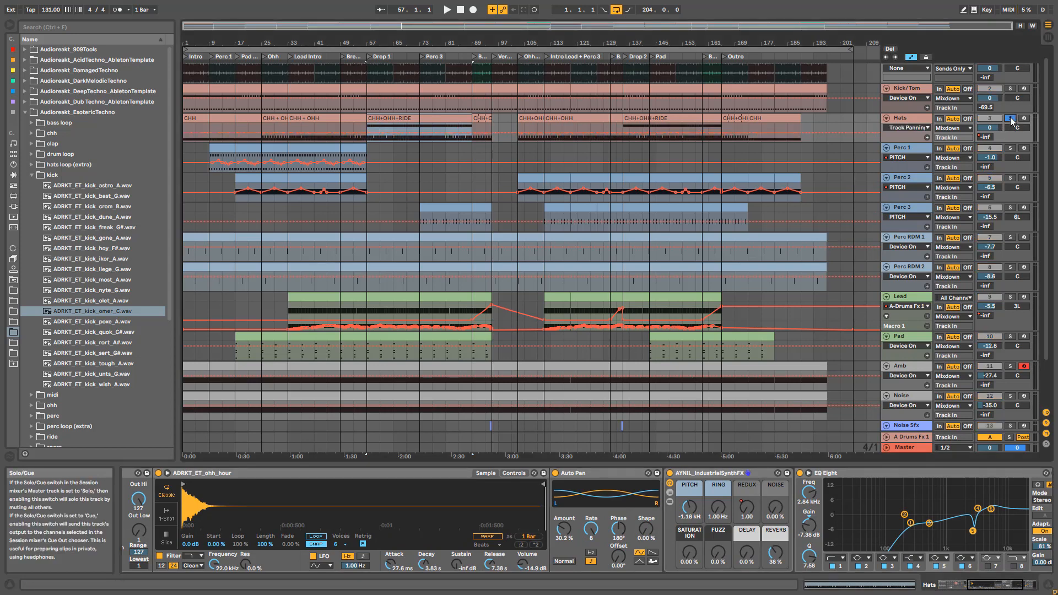
- Solo the OHH chain in the Hats Drum Rack and play it from bar 57 with its effects in view
left_click_drag(995, 584, 955, 590)
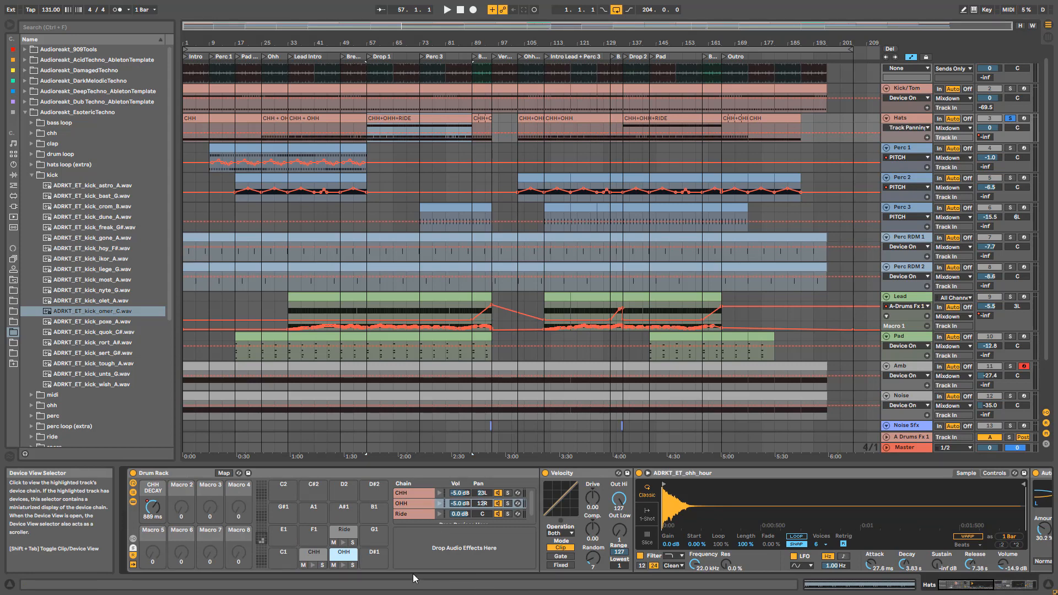
left_click(508, 503)
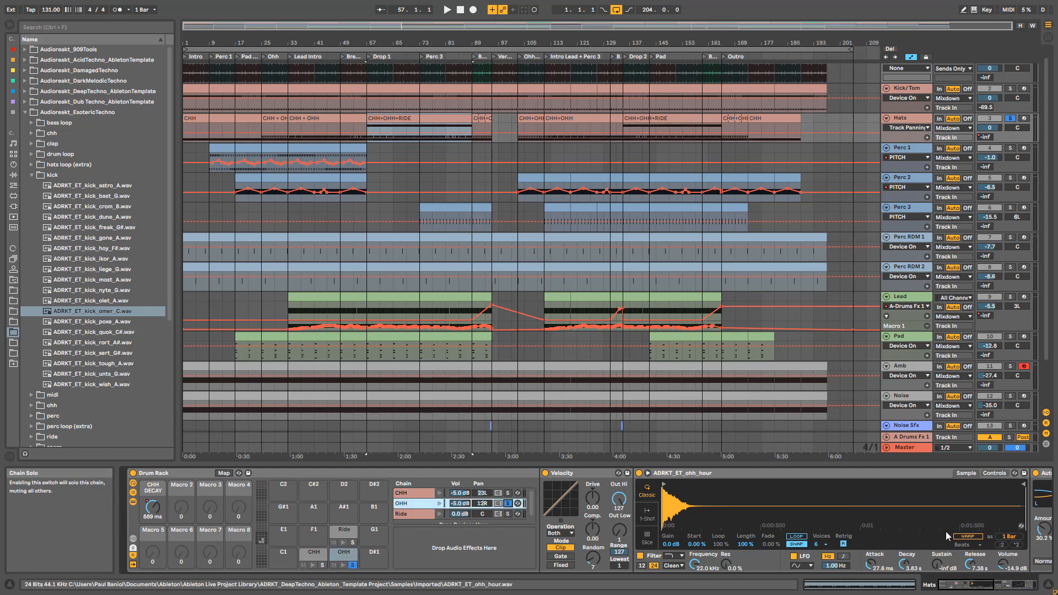
left_click_drag(942, 587, 957, 588)
key("space")
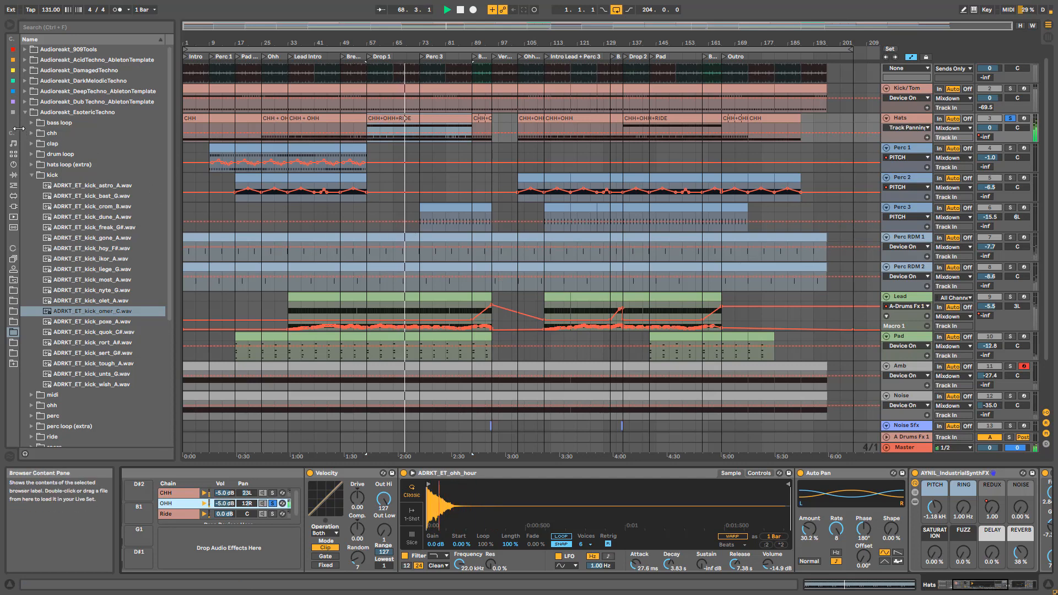
- Widen the browser sidebar, search the Vst Effect collection for "imager" and load Ozone 8 Imager on the Master track
left_click_drag(19, 129, 72, 123)
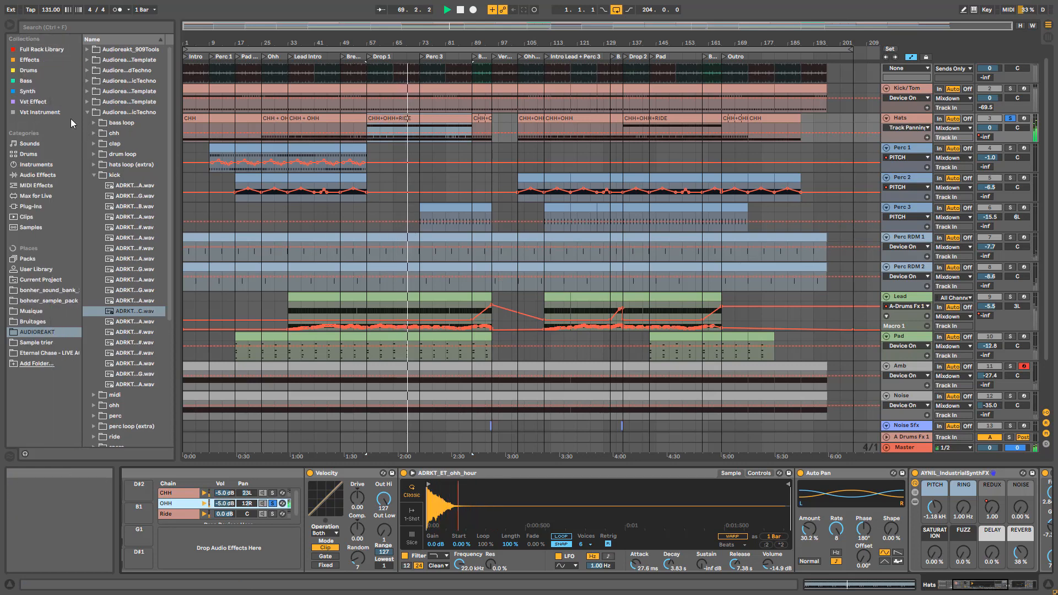
left_click(55, 28)
type("imager")
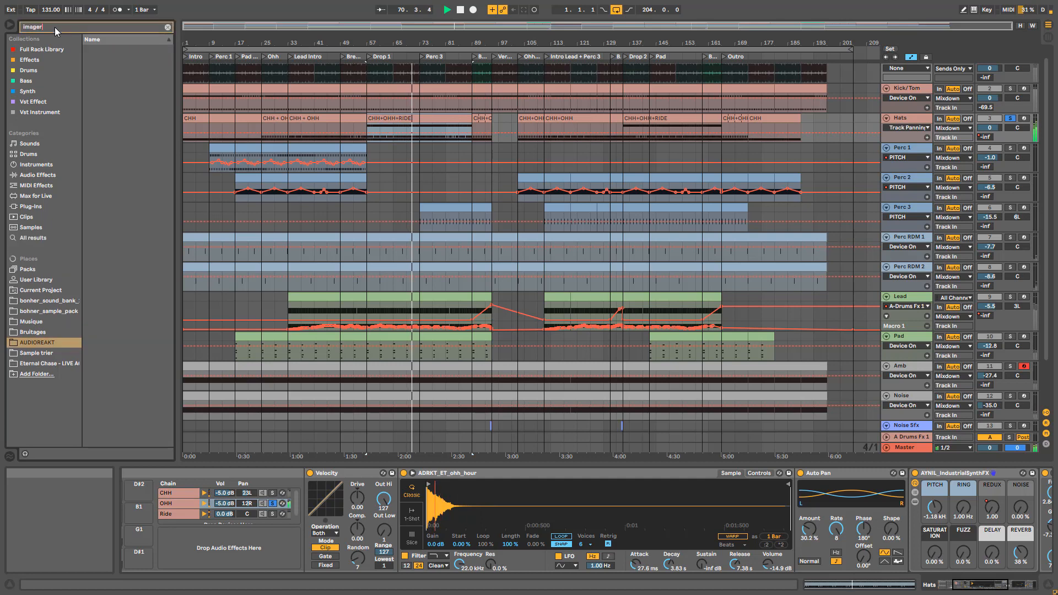
left_click(28, 112)
left_click(110, 50)
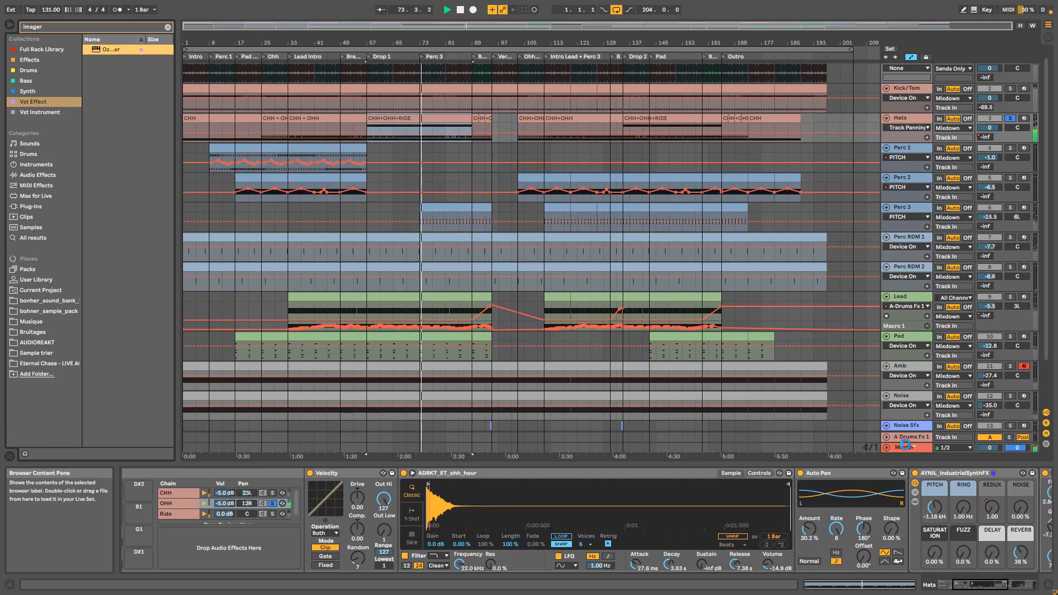
left_click_drag(904, 444, 906, 447)
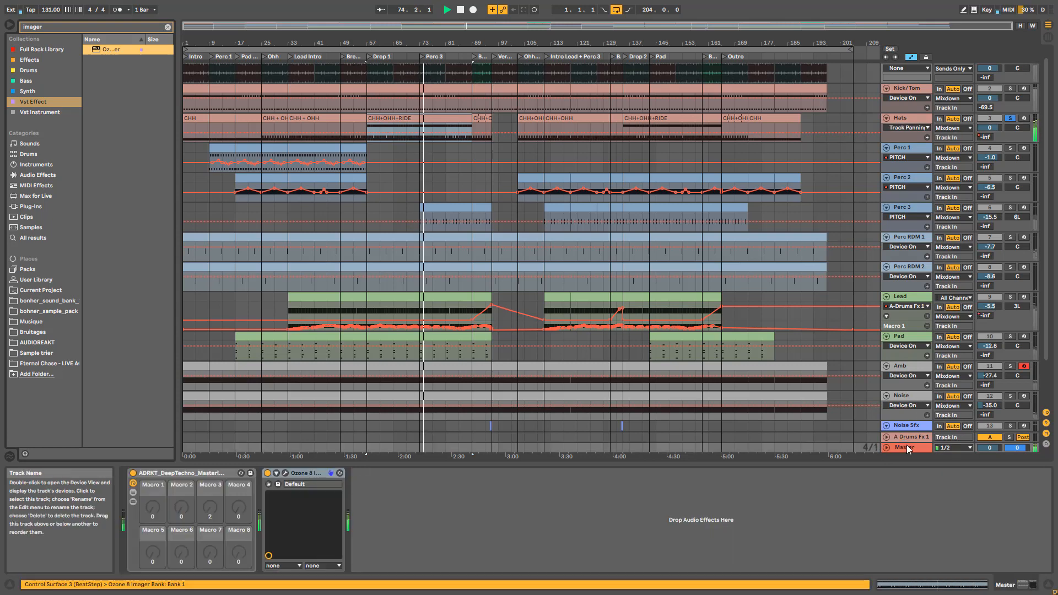
- View the soloed open hat's stereo image in Ozone 8 Imager, close the plug-in and reopen the Hats track's devices
left_click(285, 473)
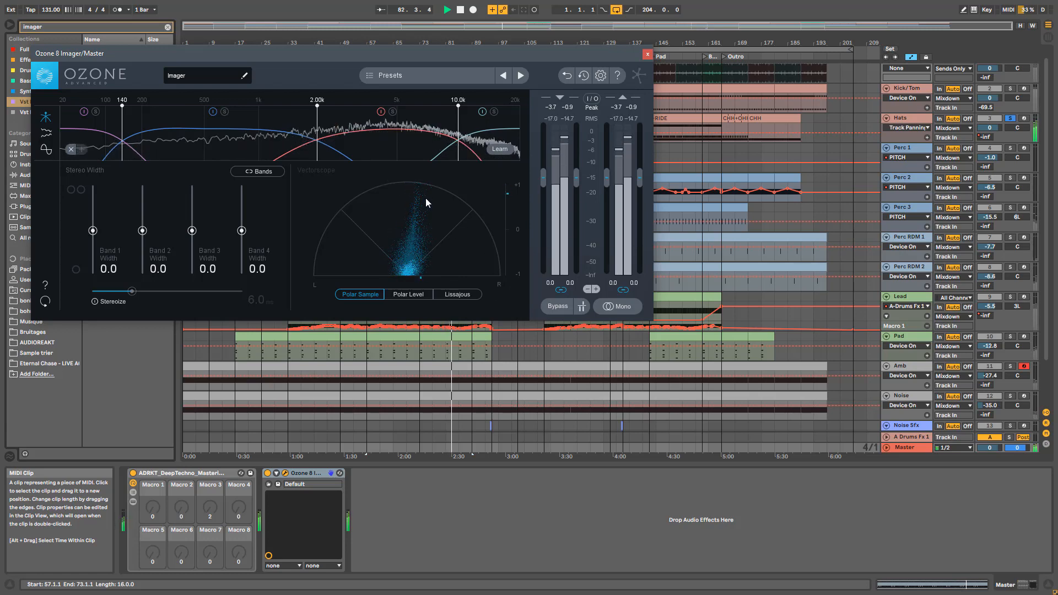
left_click(647, 55)
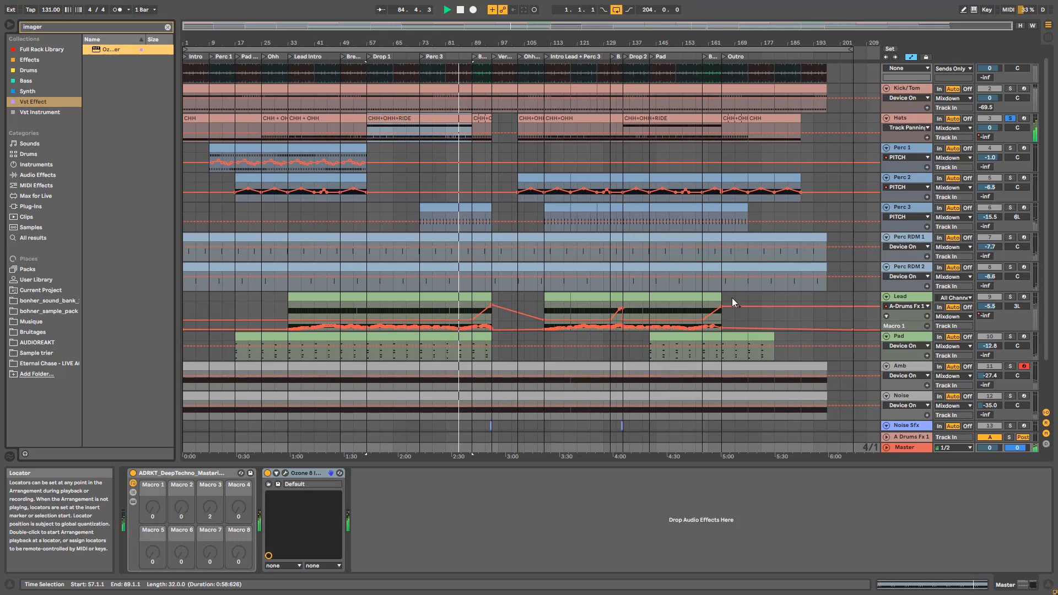
left_click(904, 121)
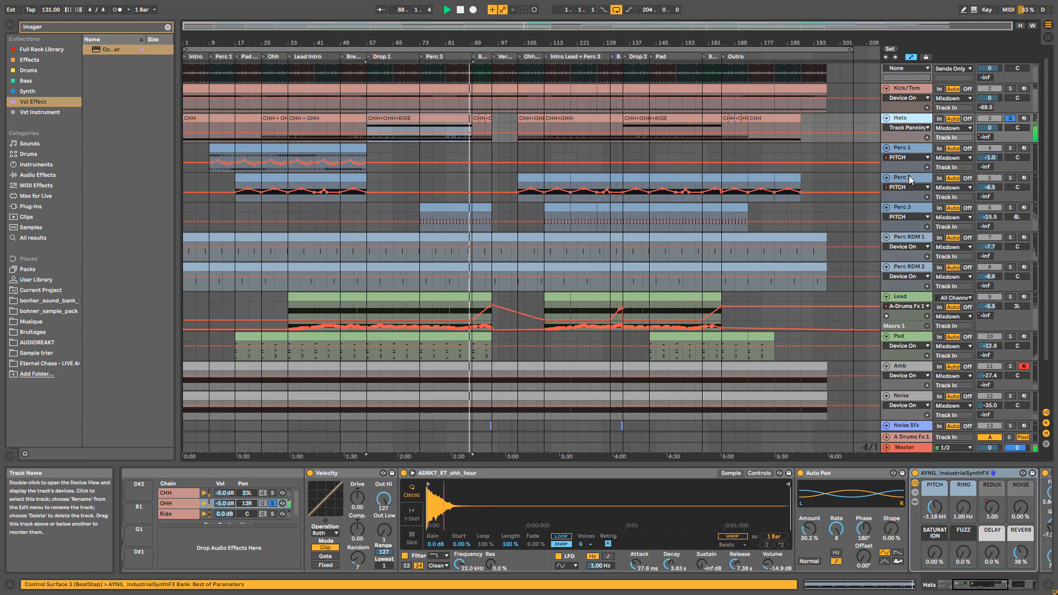
- Solo Perc 1, play it from bar 33 and view its stereo image in the Master track's Ozone 8 Imager
left_click(913, 159)
left_click(319, 149)
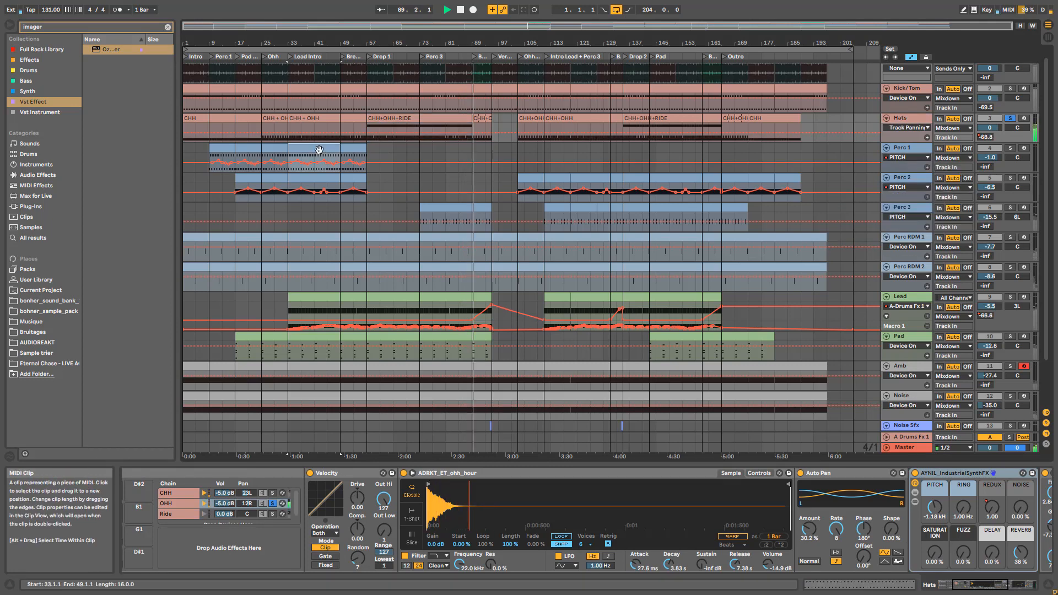
key("space")
left_click(1008, 149)
key("space")
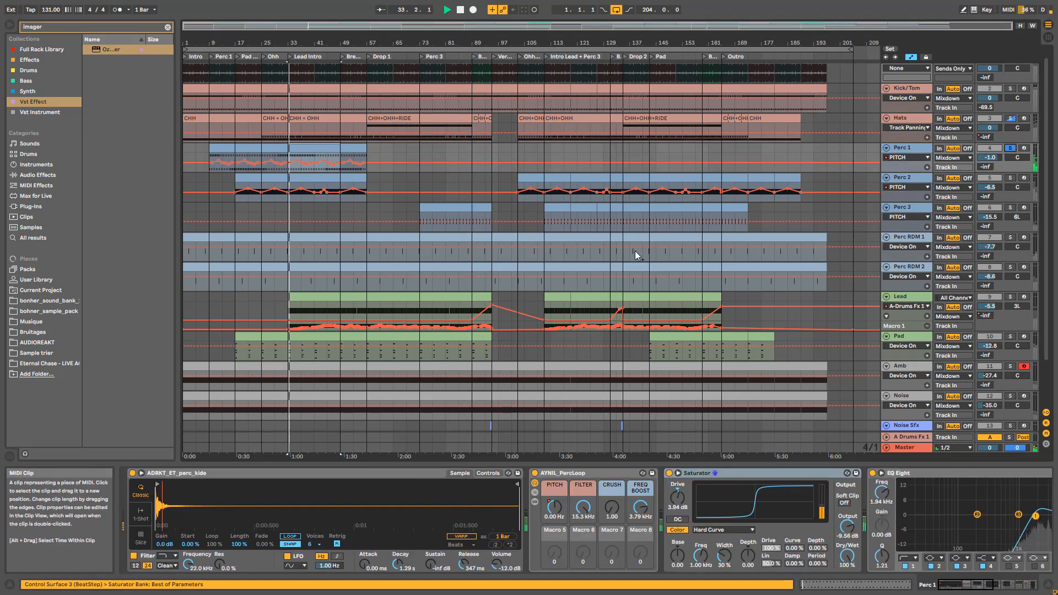
left_click(907, 447)
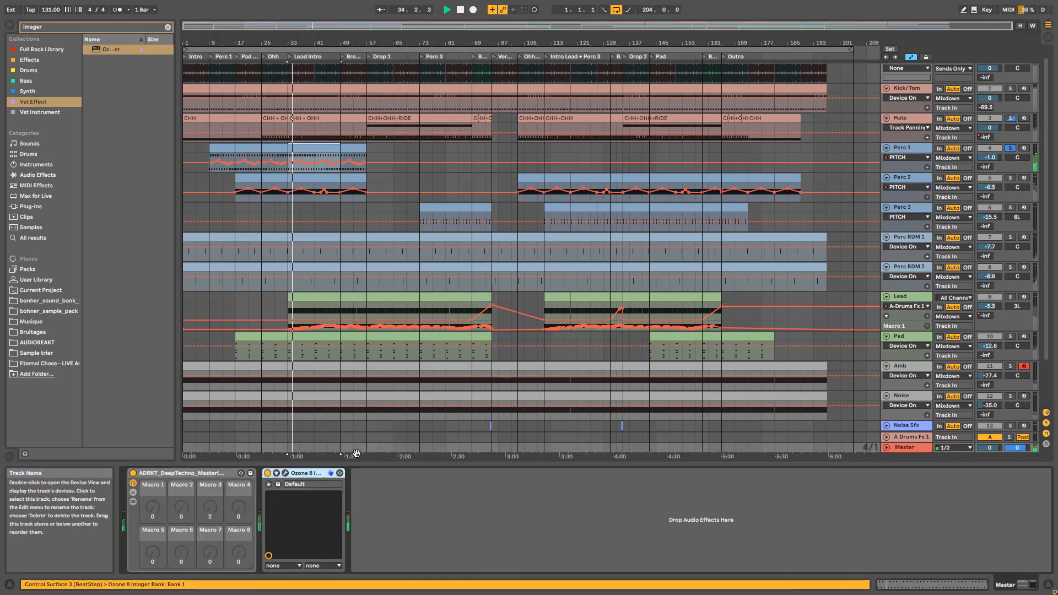
left_click(285, 474)
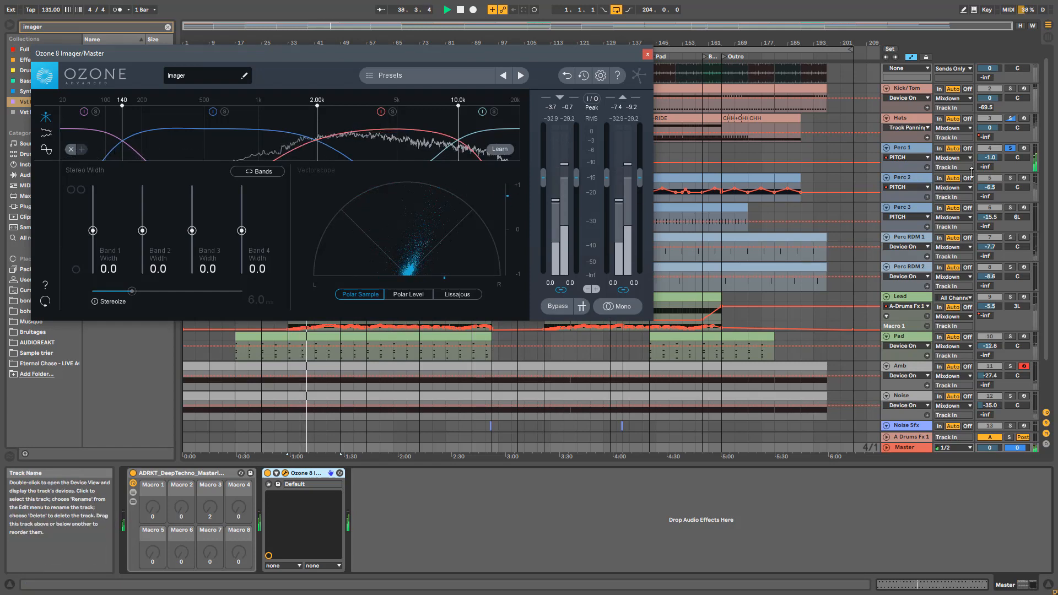
- Solo Perc 2 during playback and examine its device chain, expanding the AYNIL_PercLoop rack to show the Delay, Auto Pan and reverb
left_click(1009, 178)
left_click(1010, 178)
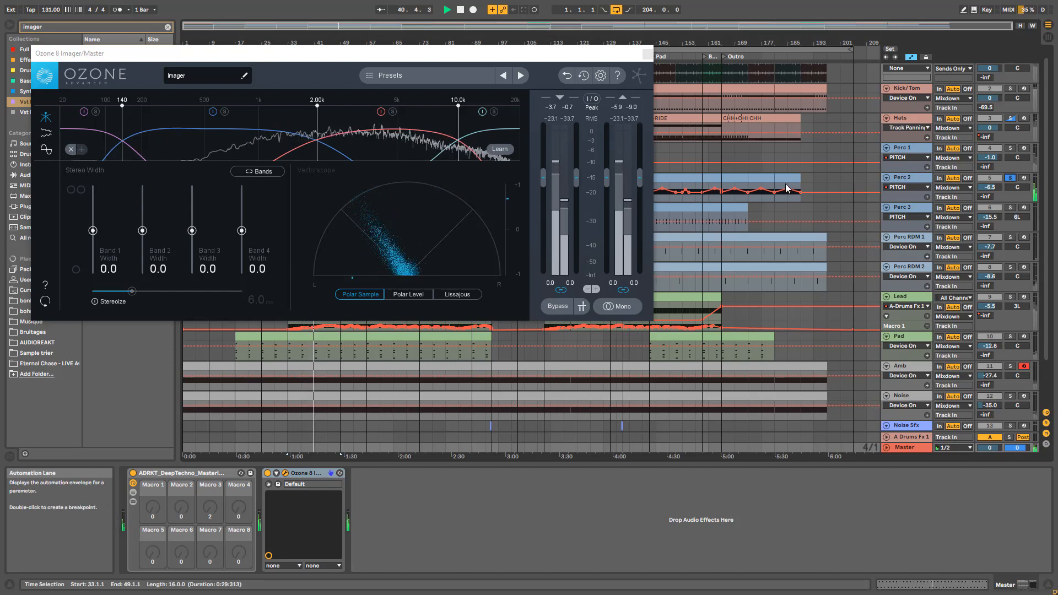
left_click(917, 190)
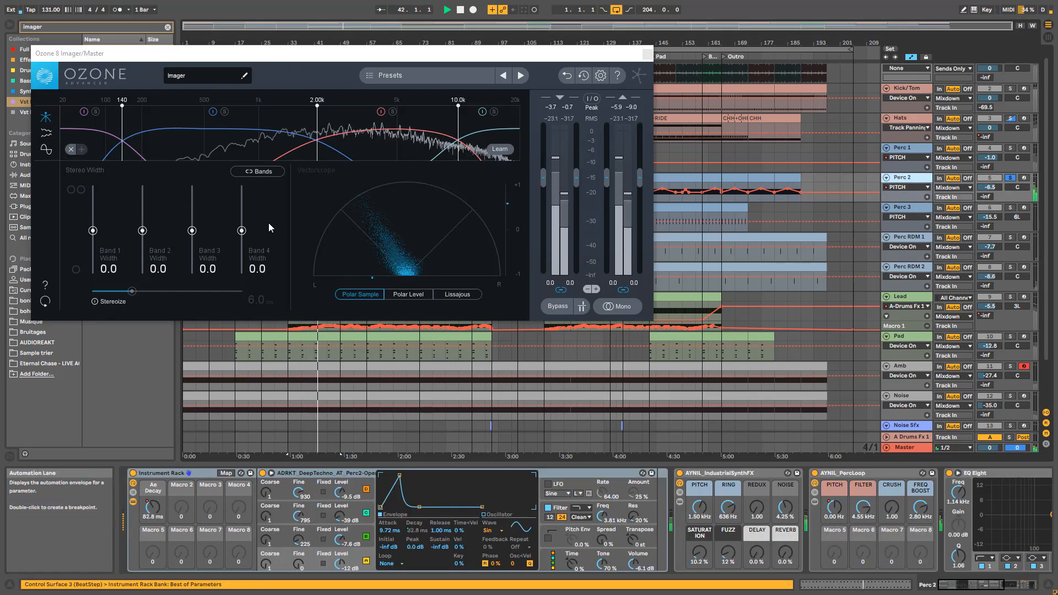
left_click_drag(956, 584, 993, 584)
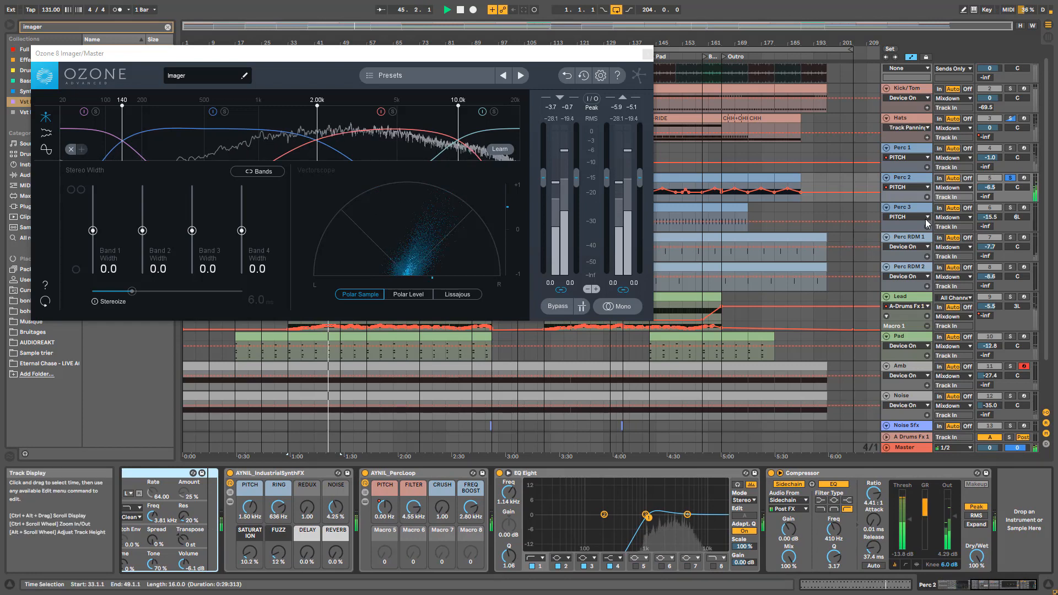
scroll(692, 513, "up", 5)
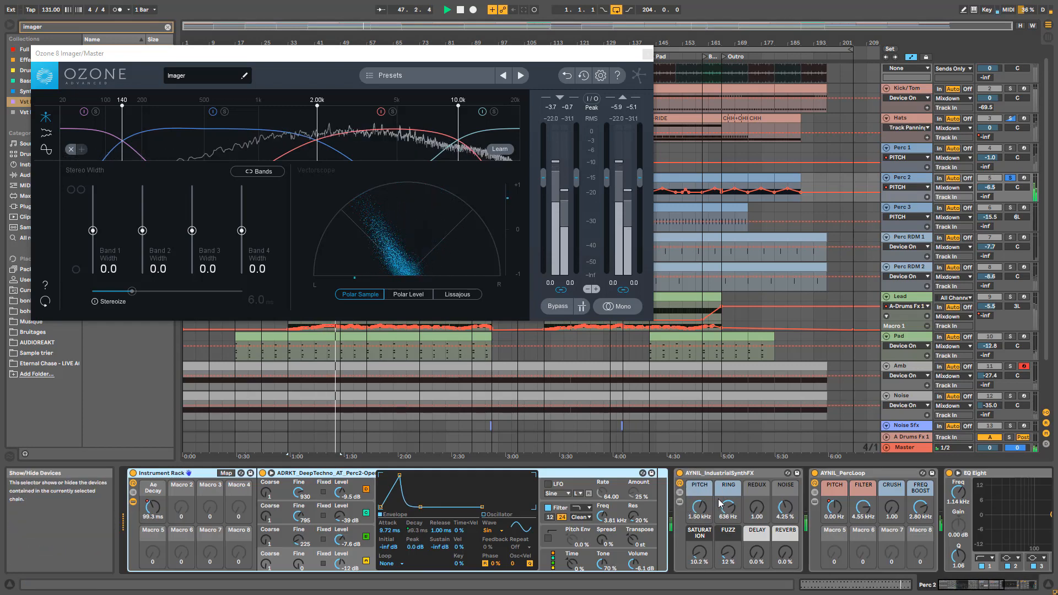
left_click(814, 503)
left_click_drag(963, 585, 1014, 588)
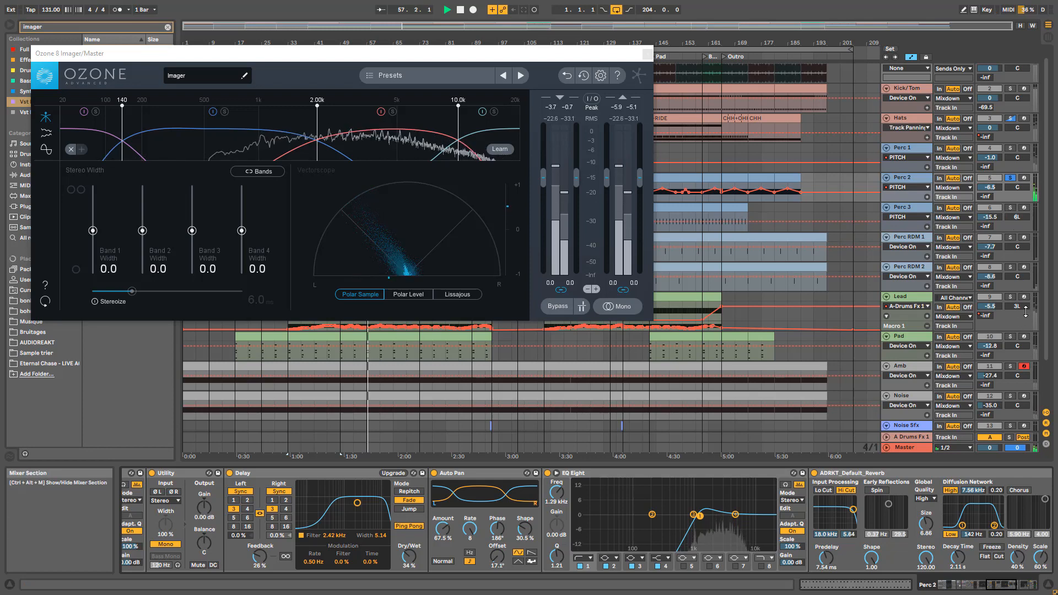
- View the soloed Lead's stereo image in Ozone 8 Imager, and solo Perc 3 for playback from bar 33
left_click(1010, 297)
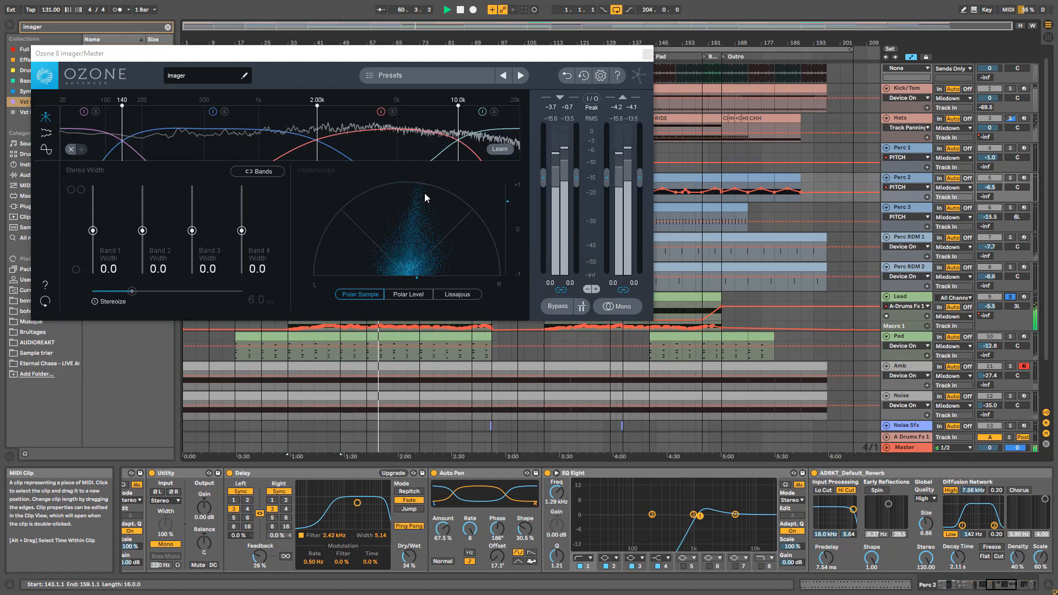
key("space")
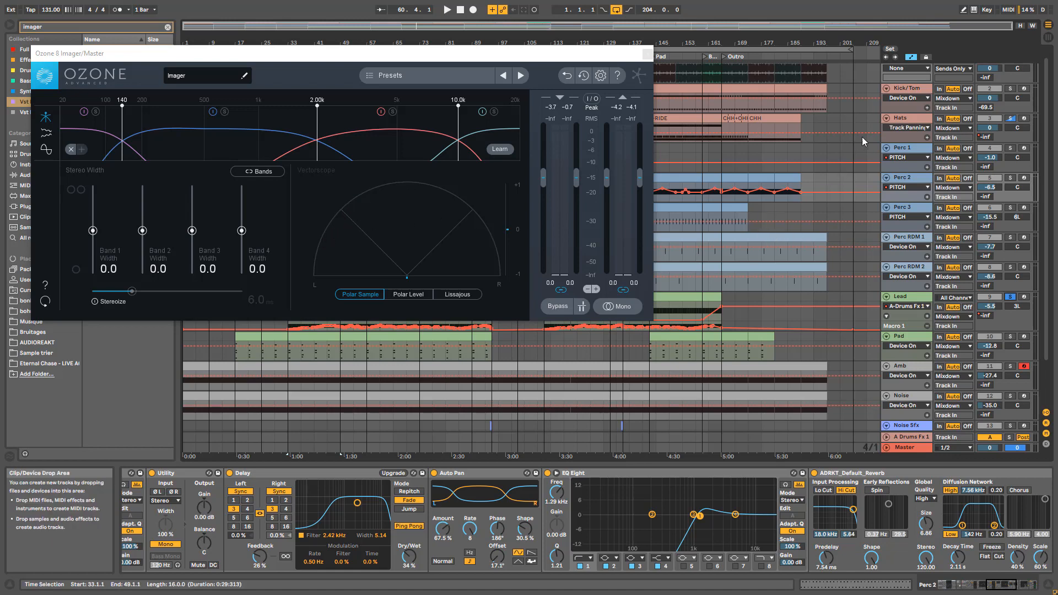
left_click(917, 210)
left_click(1013, 208)
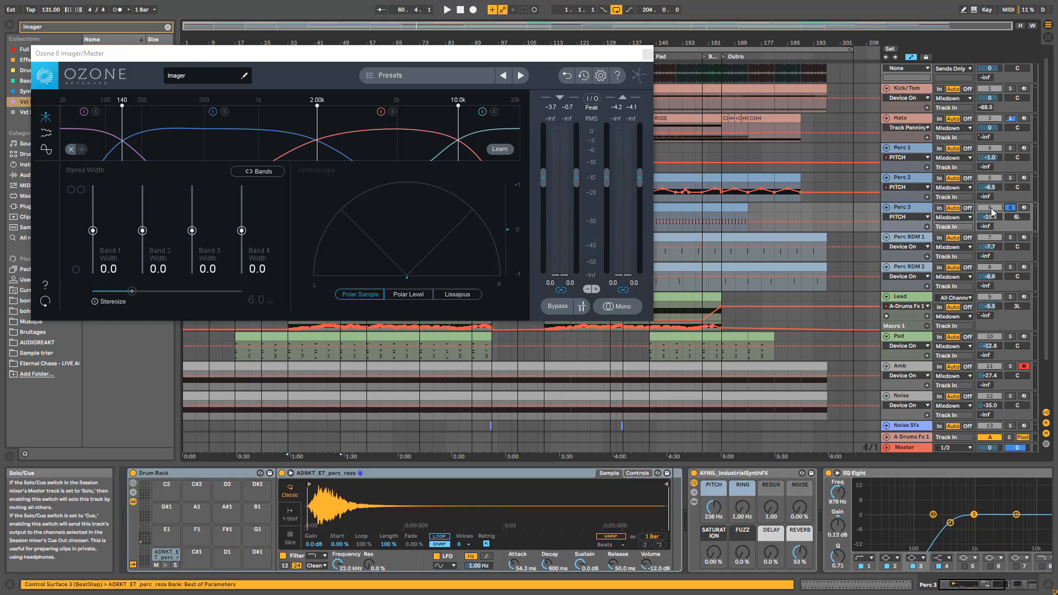
key("space")
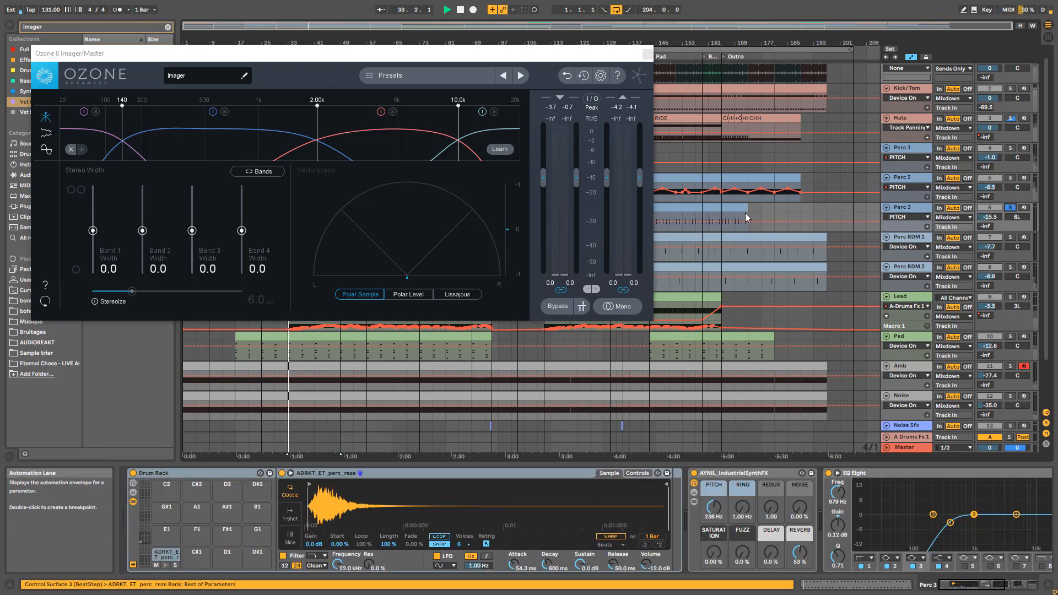
- Solo Perc 2, play it from bar 165 against the Imager and examine its devices through to the final Compressor
left_click(915, 130)
left_click(916, 178)
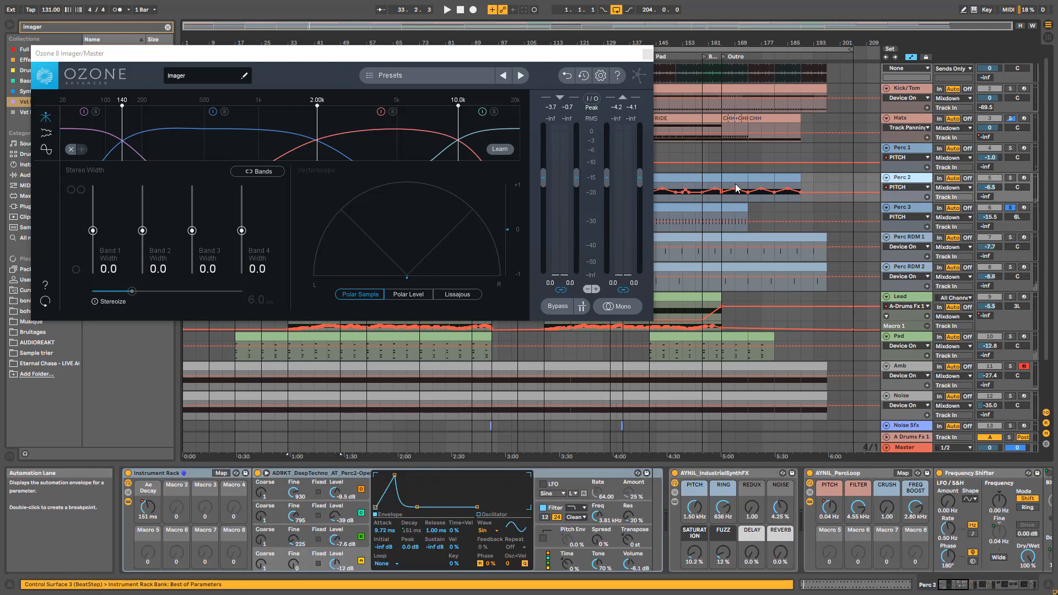
key("space")
left_click(1011, 178)
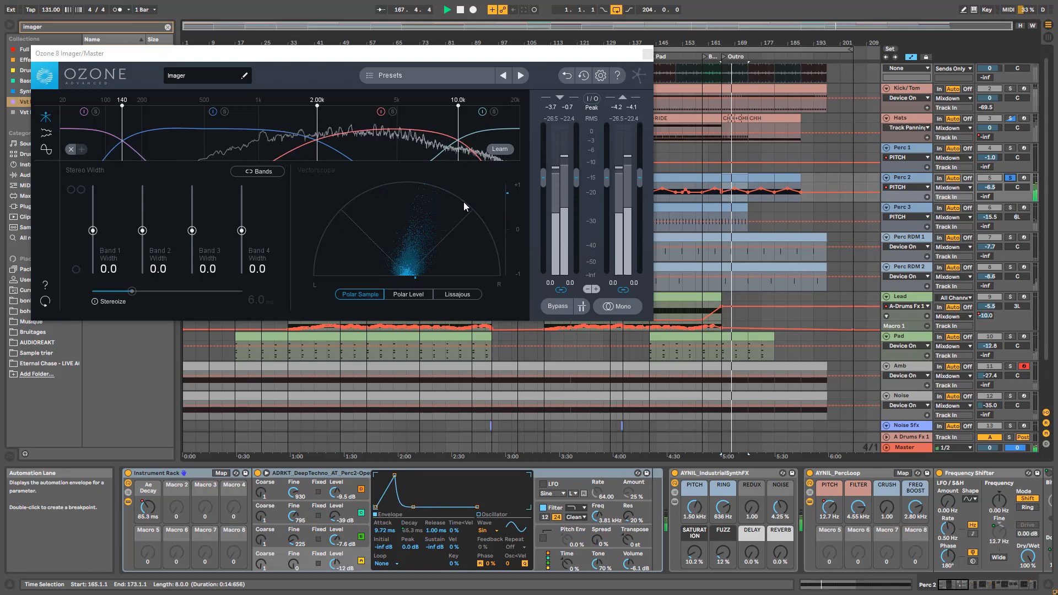
key("space")
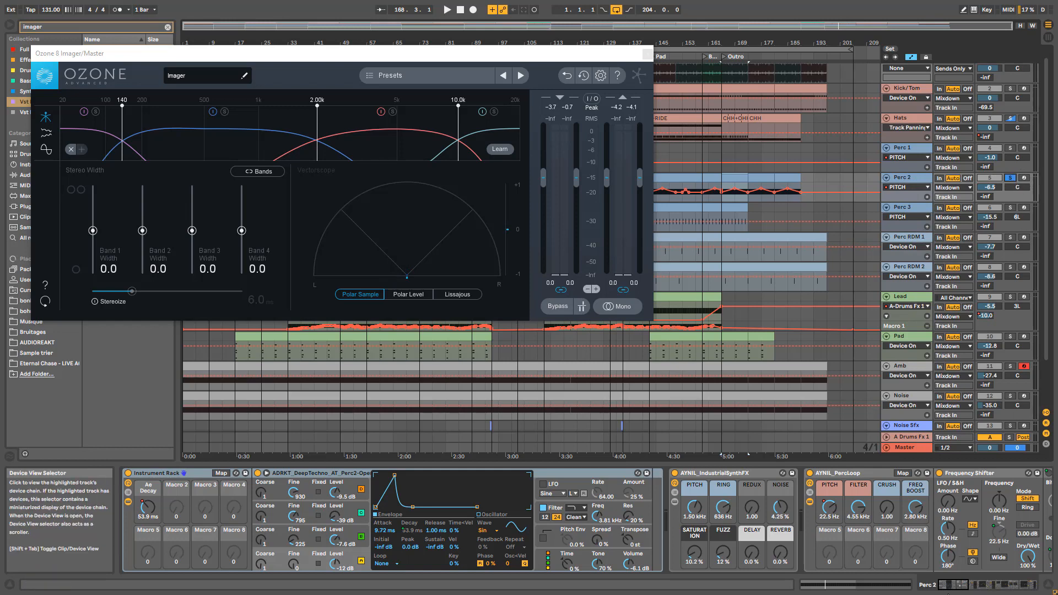
left_click_drag(949, 585, 1008, 587)
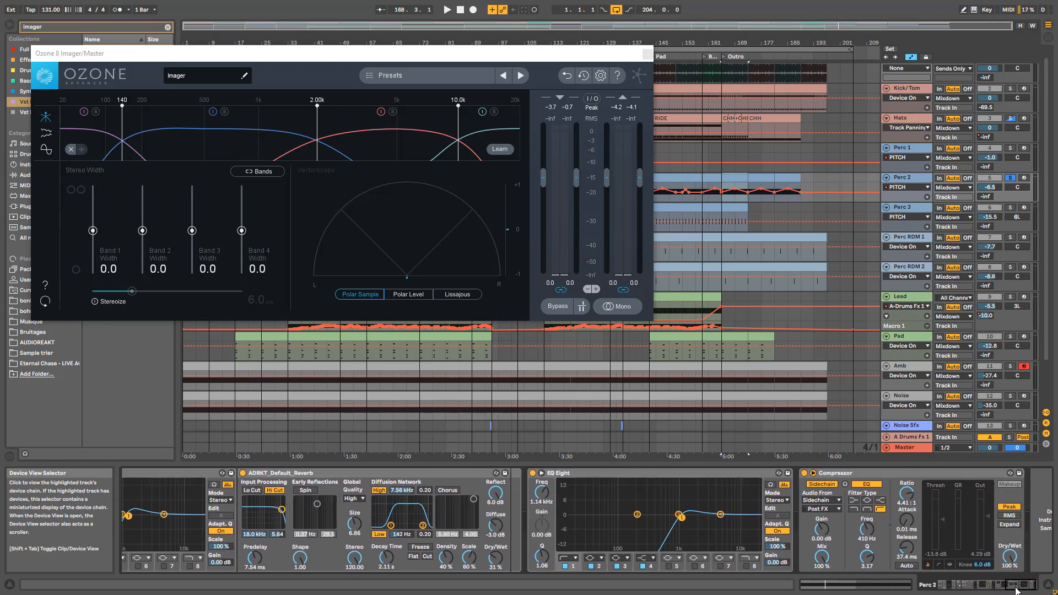
- Solo only the Hats track and bring its Drum Rack and chain list into view
left_click(919, 211)
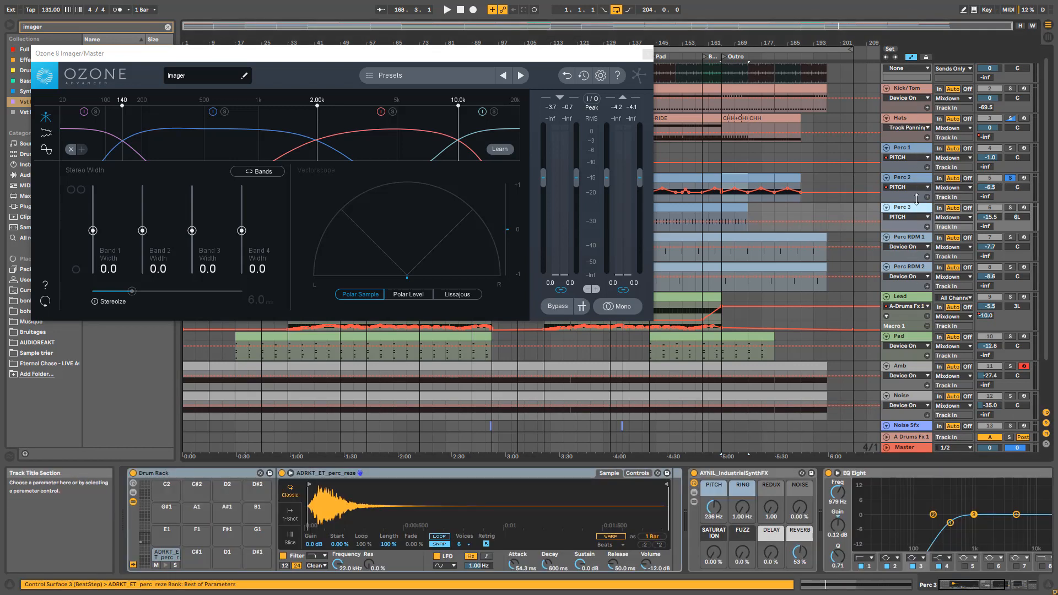
left_click(912, 121)
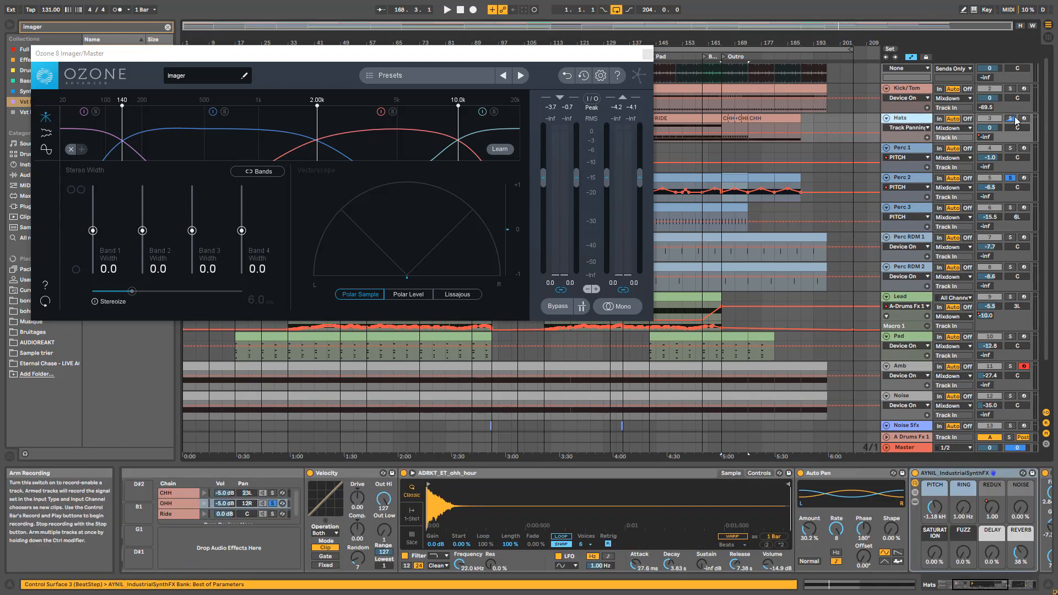
left_click_drag(982, 585, 949, 586)
left_click(441, 502)
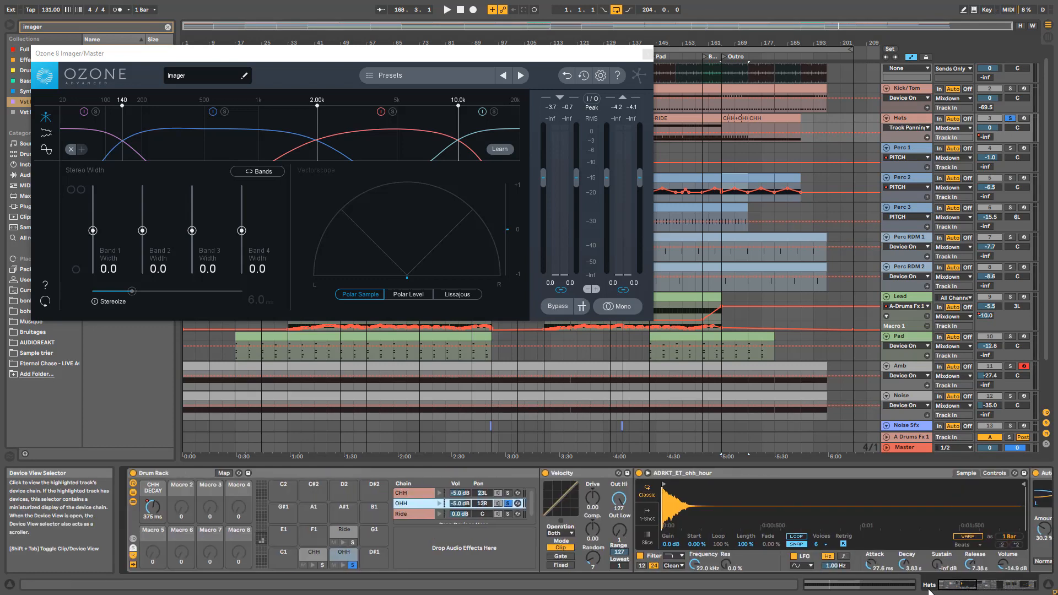
- Show the CHH pad's devices without the OHH solo, examine the Hats effects up to Auto Filter, and play from bar 165
left_click(323, 558)
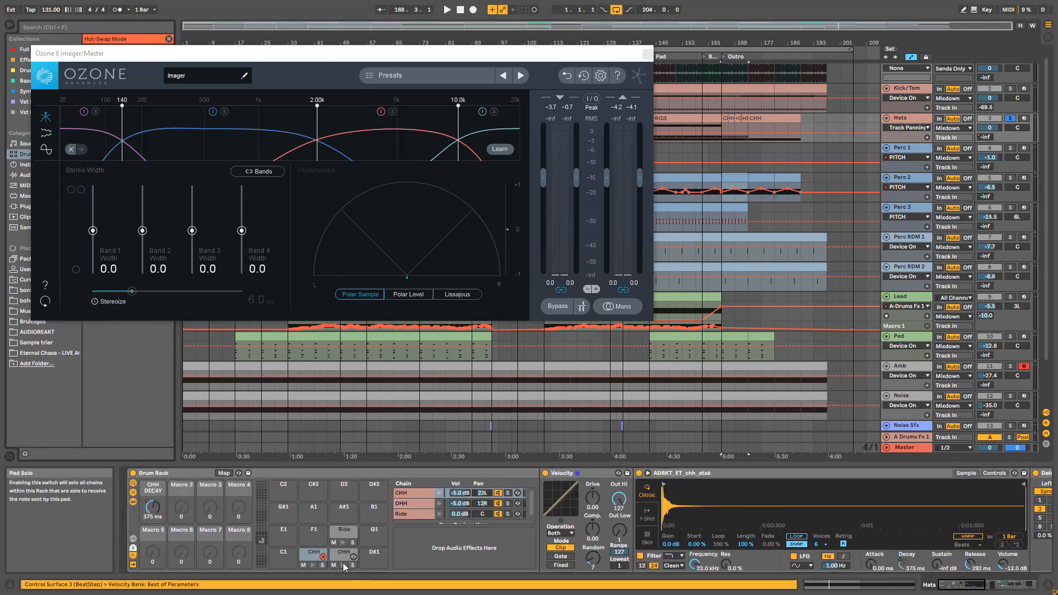
left_click(323, 558)
left_click_drag(968, 585, 1021, 585)
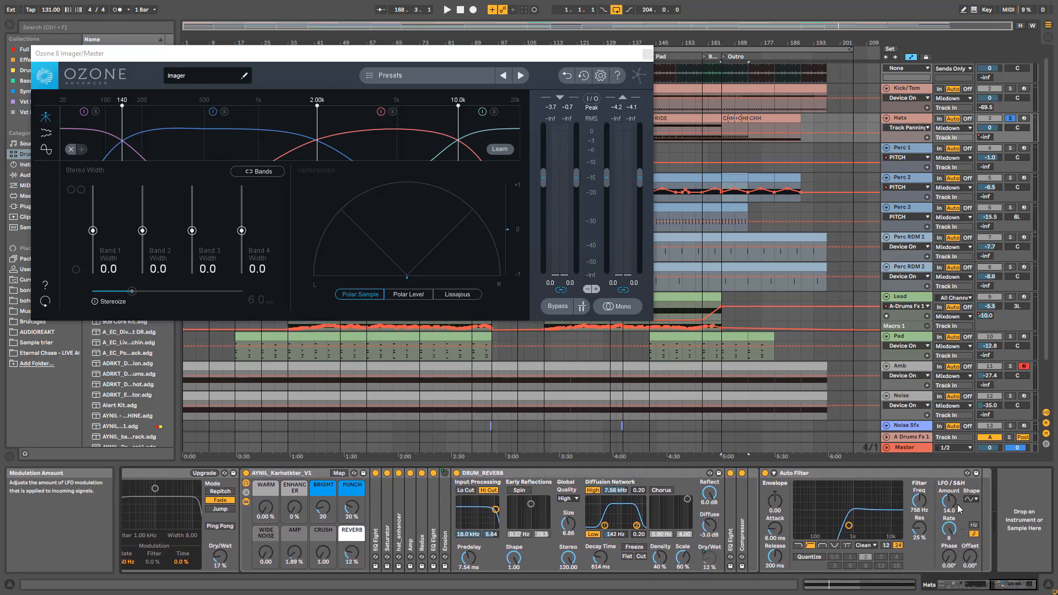
key("space")
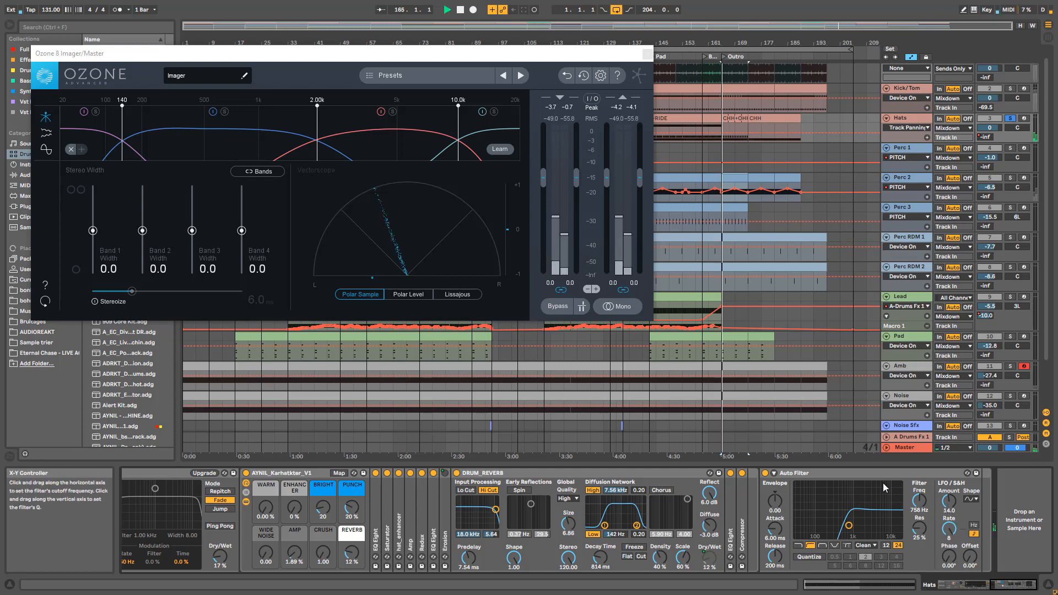
- Solo the CHH pad in the Hats Drum Rack and return to the Hats effects up to Auto Filter
left_click(990, 590)
left_click_drag(990, 591, 948, 591)
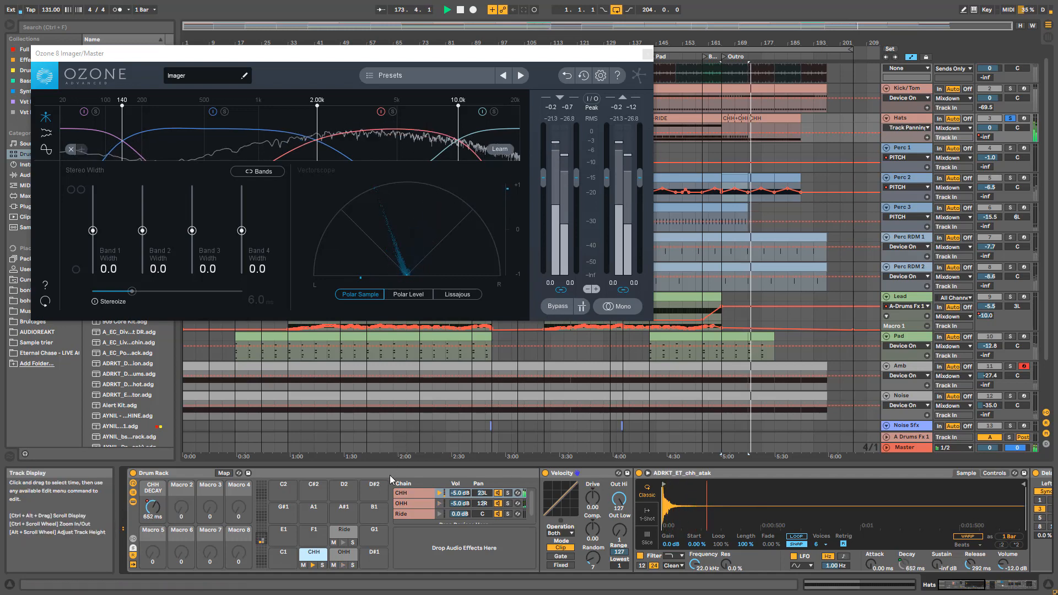
left_click(323, 565)
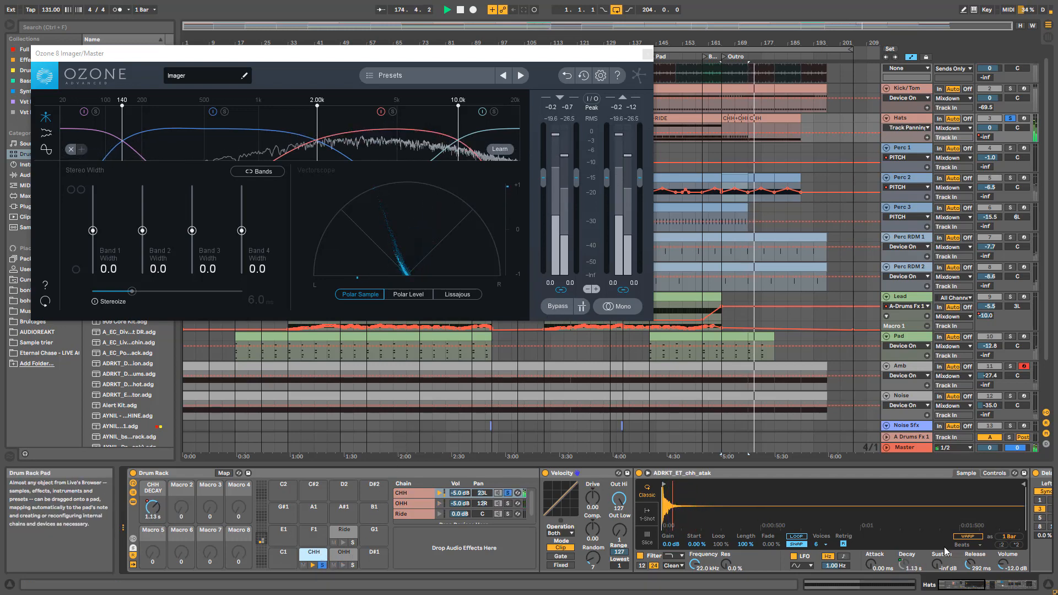
left_click(990, 589)
left_click_drag(990, 588, 1028, 589)
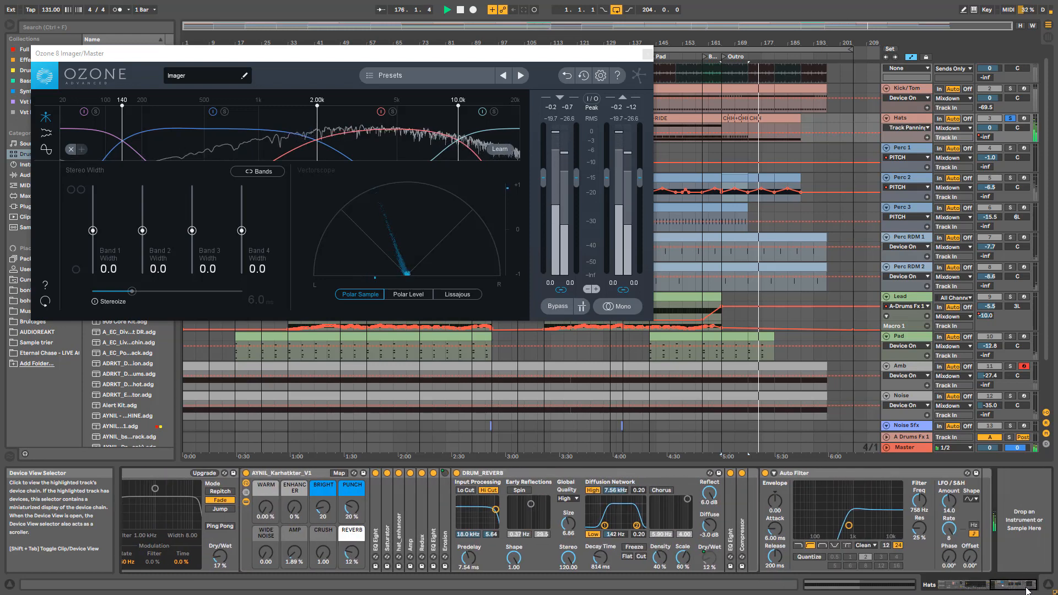
- Close the Ozone 8 Imager and select bars 165 to 173 of the Hats automation lane in the Outro
left_click(647, 54)
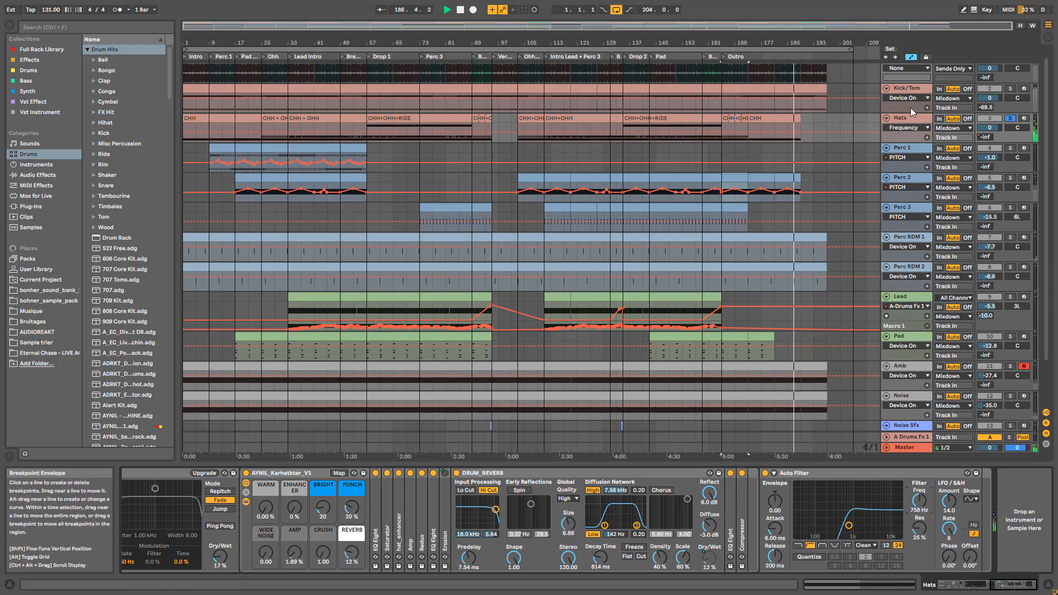
left_click(753, 120)
left_click(743, 125)
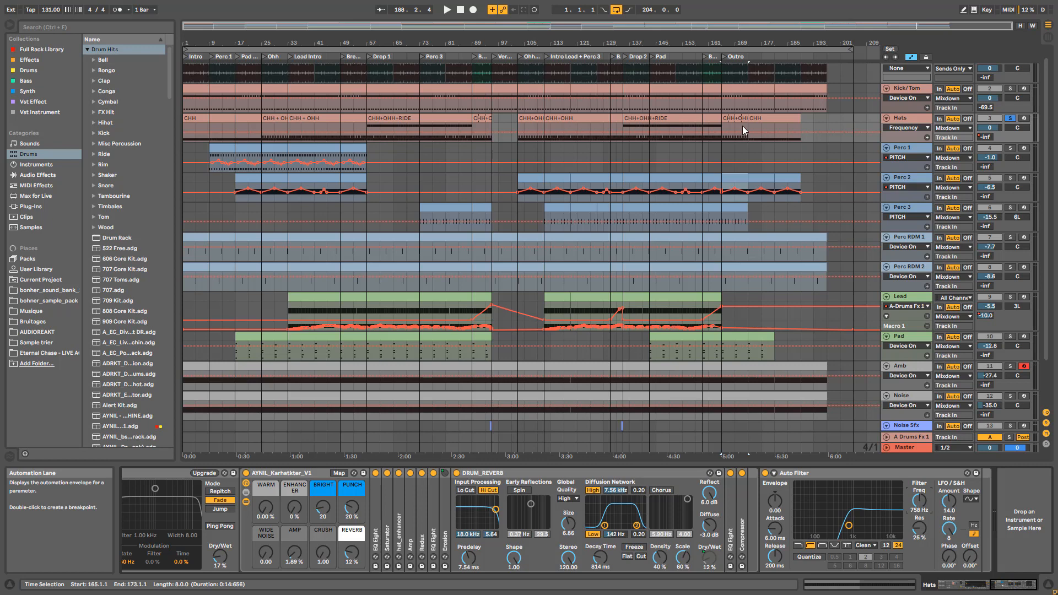
- Show the Perc 1 devices through to the final Compressor, and solo the track for playback from bar 33
left_click(916, 147)
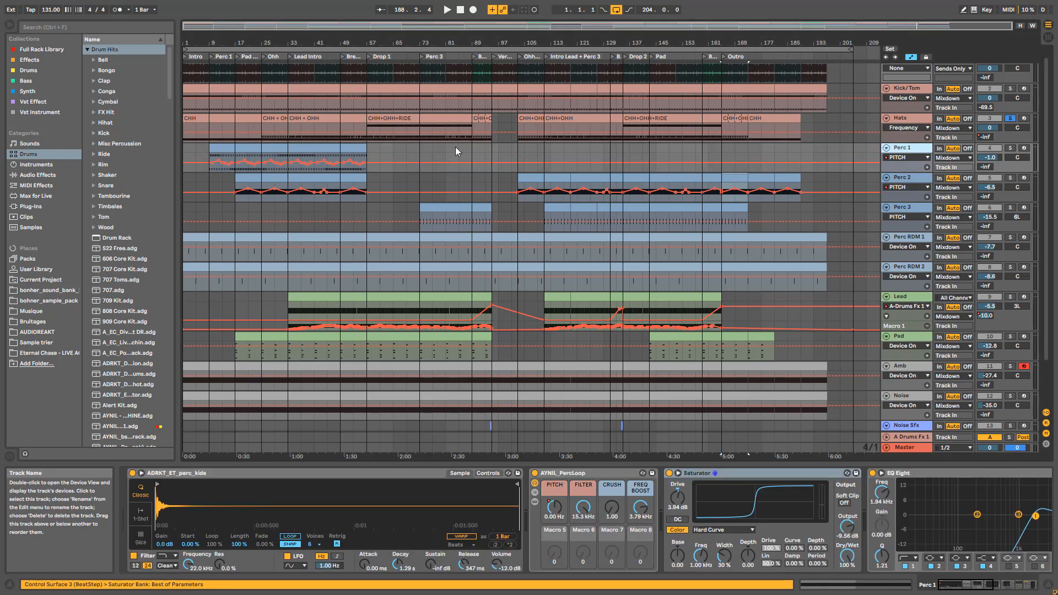
left_click(331, 149)
left_click(986, 588)
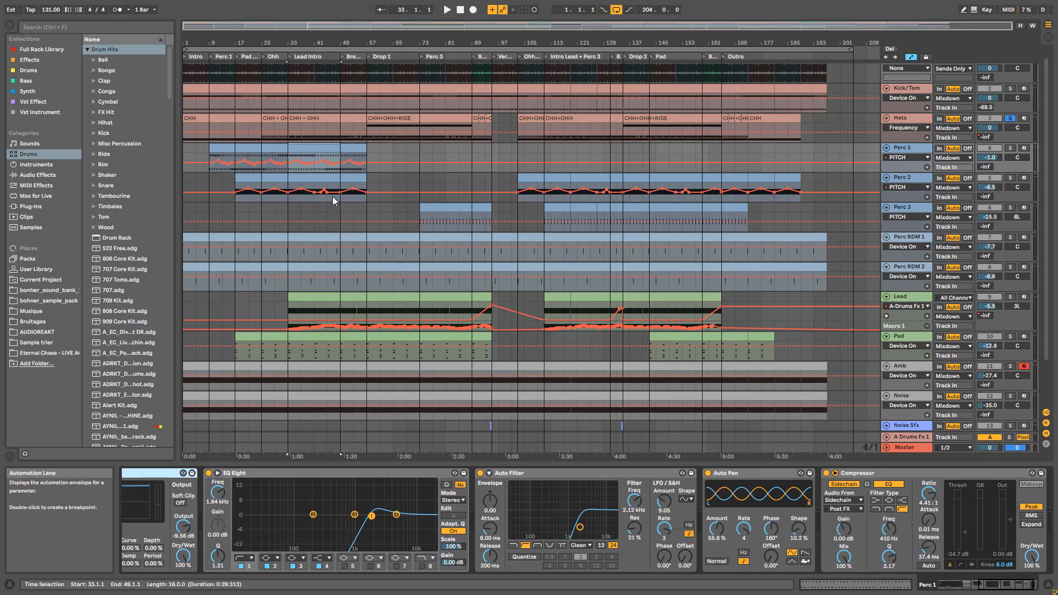
left_click(1010, 148)
key("space")
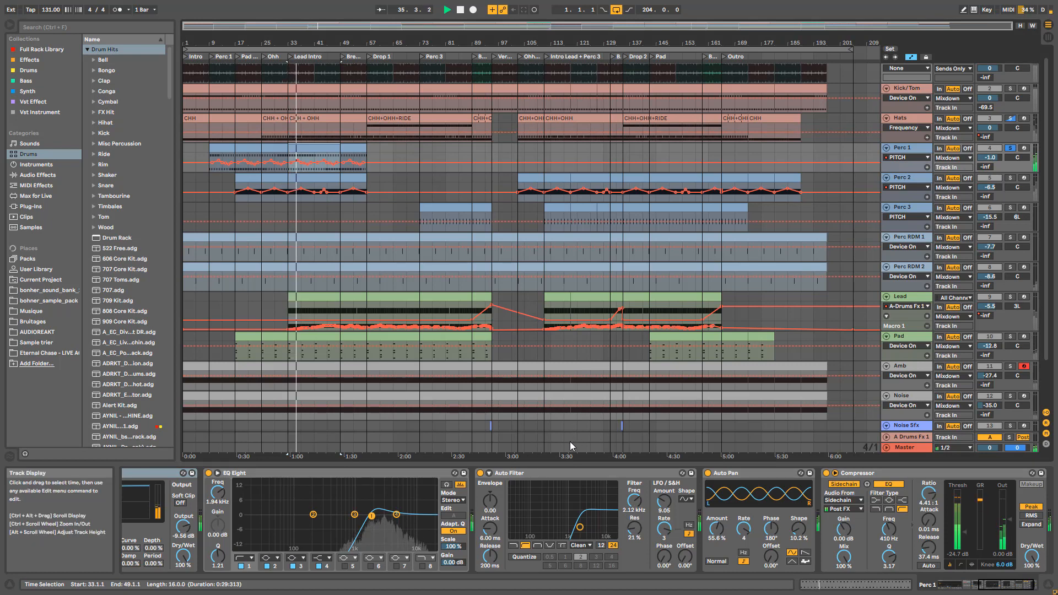
- Insert a Spectrum from Audio Effects after Perc 1's Auto Filter and place a copy in front of the filter
left_click(38, 174)
left_click(135, 405)
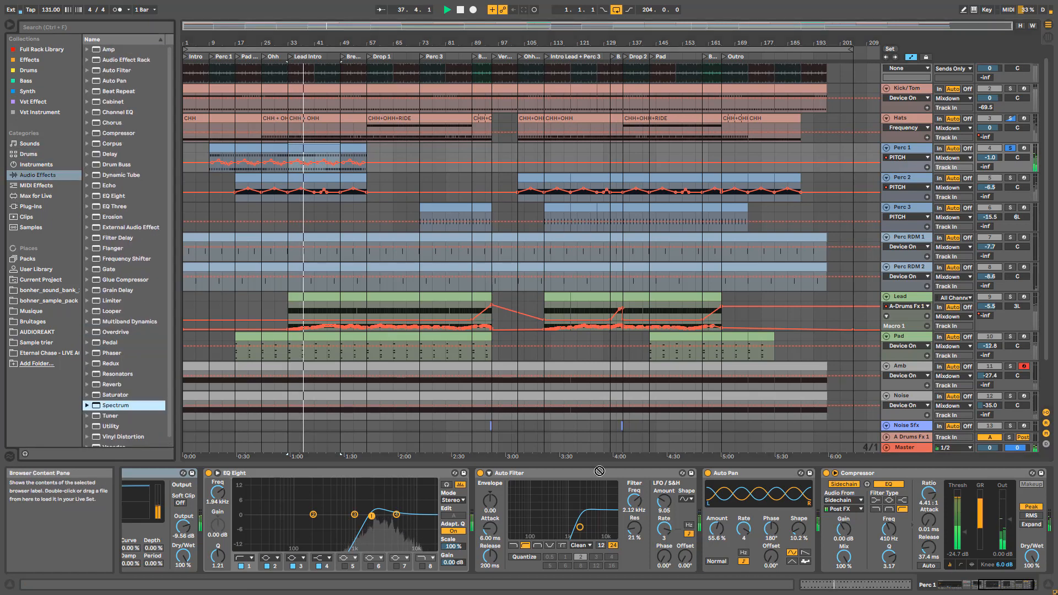
mouse_move(786, 529)
left_mouse_down()
mouse_move(687, 532)
mouse_move(675, 511)
left_mouse_up()
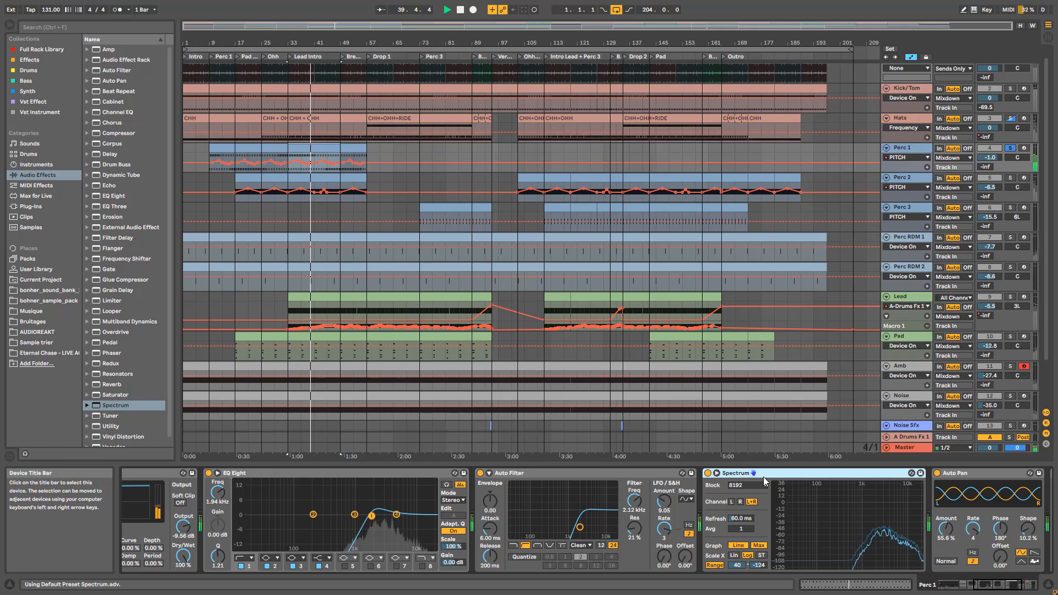
left_click_drag(763, 477, 530, 492)
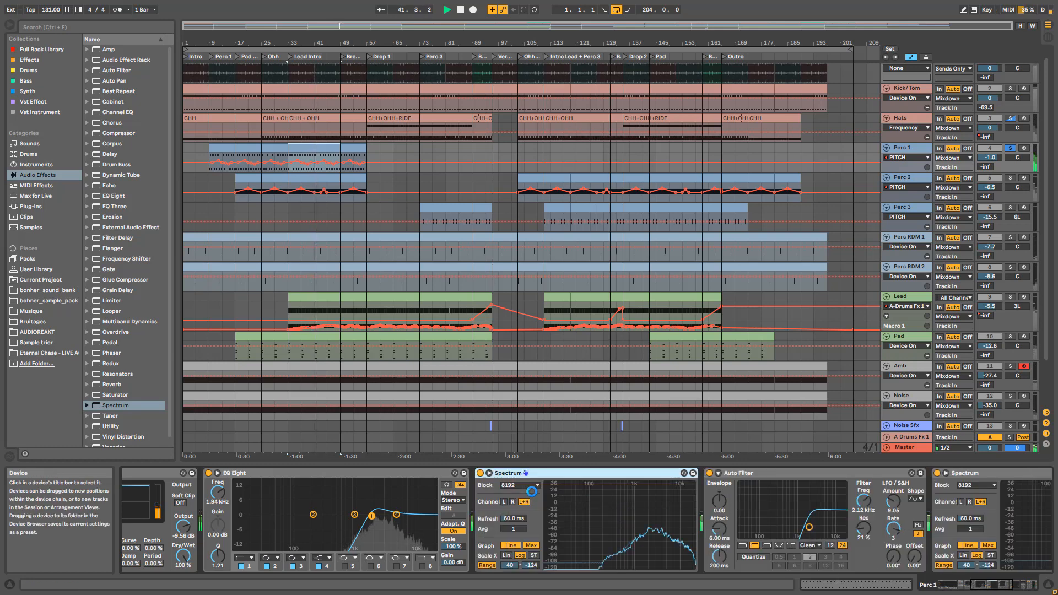
- Compare the two Spectrum displays around Perc 1's Auto Filter and delete both Spectrum devices
left_click(990, 587)
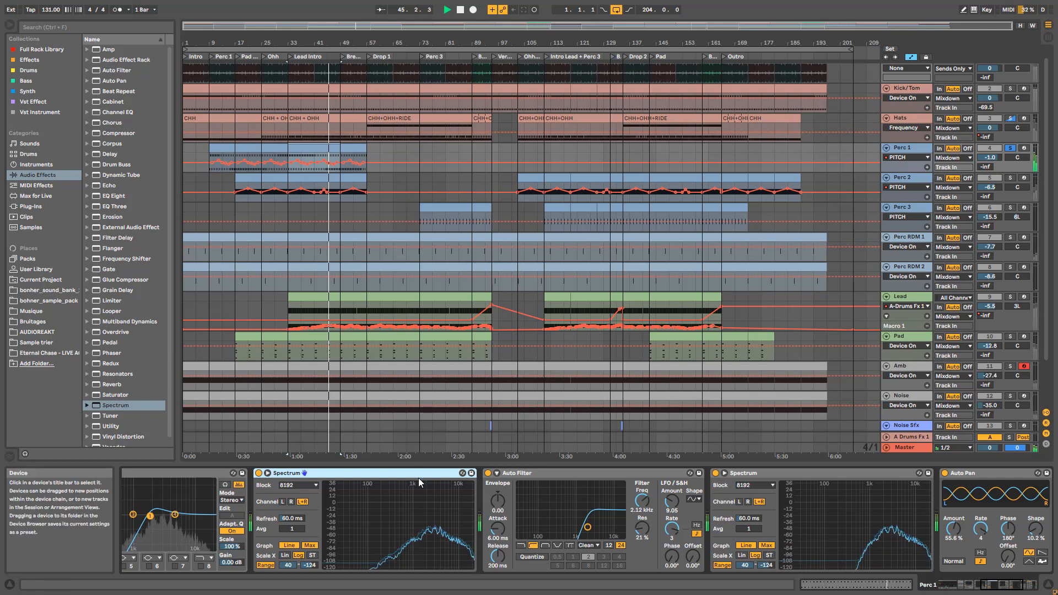
left_click_drag(419, 479, 529, 474)
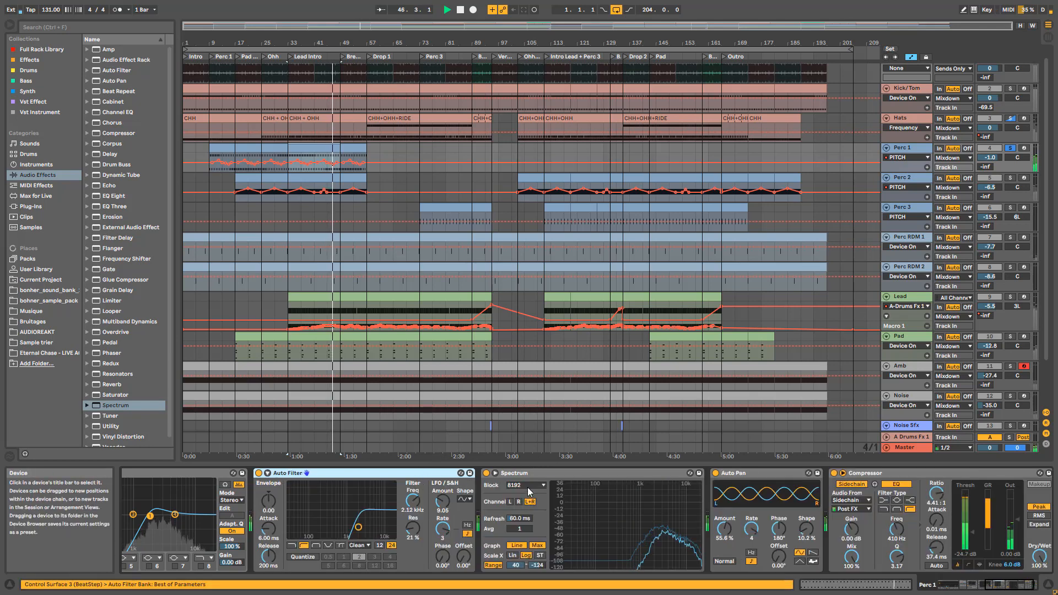
key("Delete")
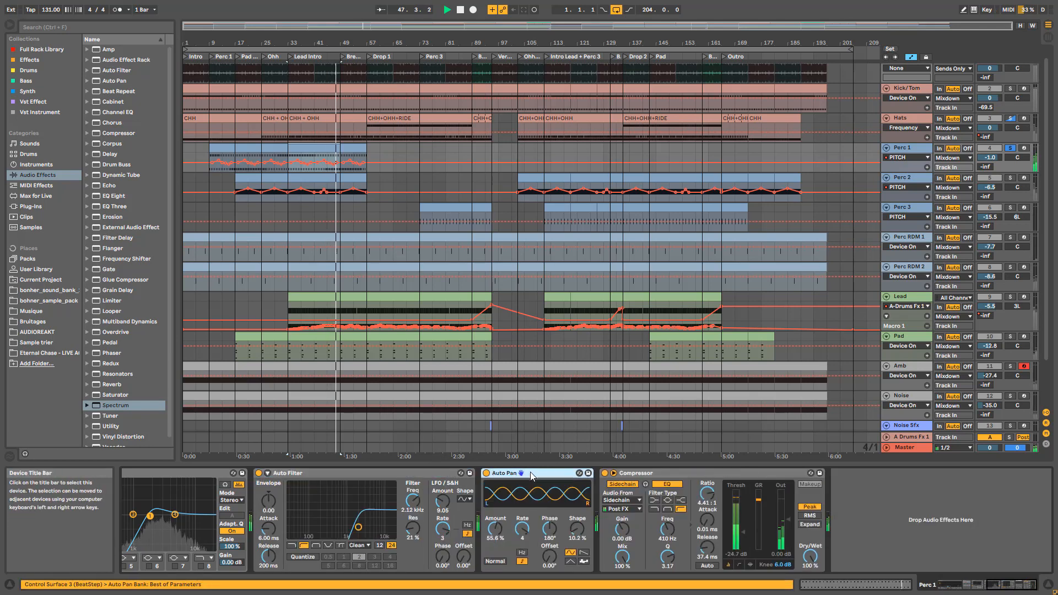
- Bring the Hats track's Drum Rack back into view and unsolo its CHH chain
left_click(984, 587)
left_click_drag(984, 587, 930, 584)
left_click(911, 122)
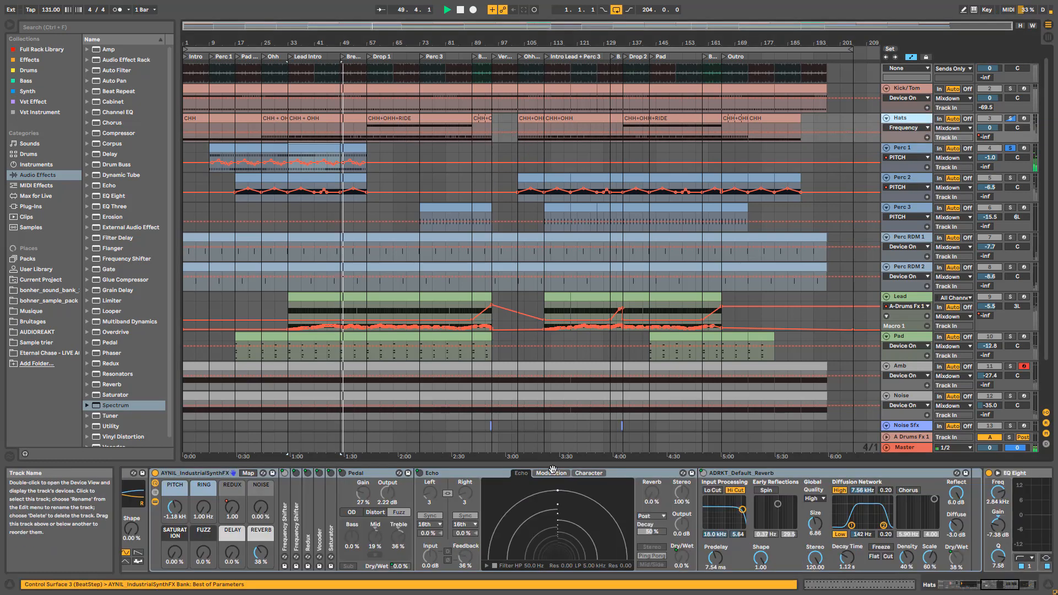
left_click_drag(1006, 585, 956, 585)
left_click(507, 493)
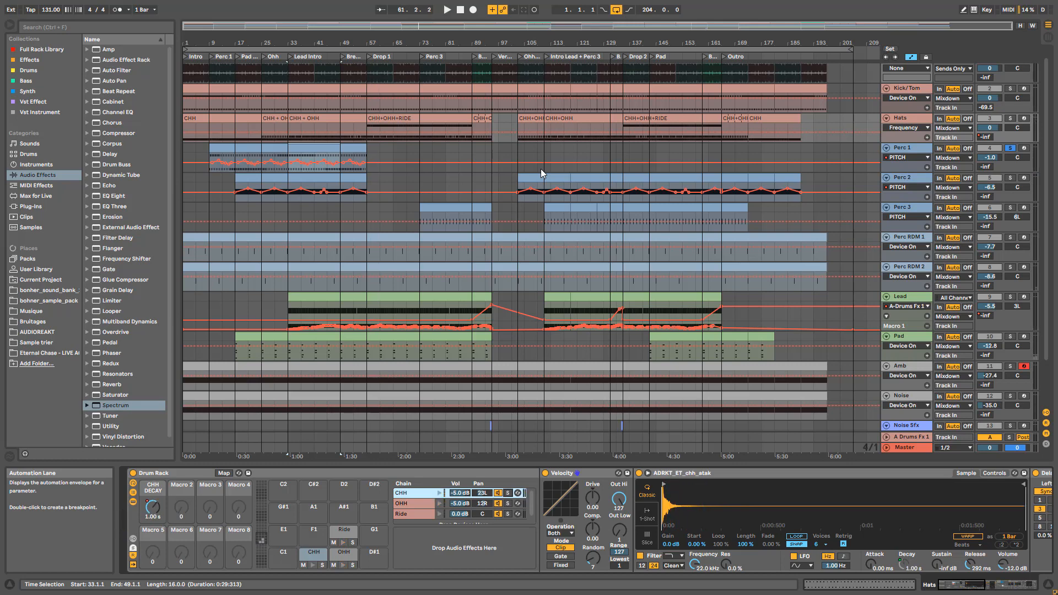
- Show the Lead's Filter 1 Freq automation in its own additional lane and display Amp Decay in the main lane
left_click(921, 307)
left_click(915, 357)
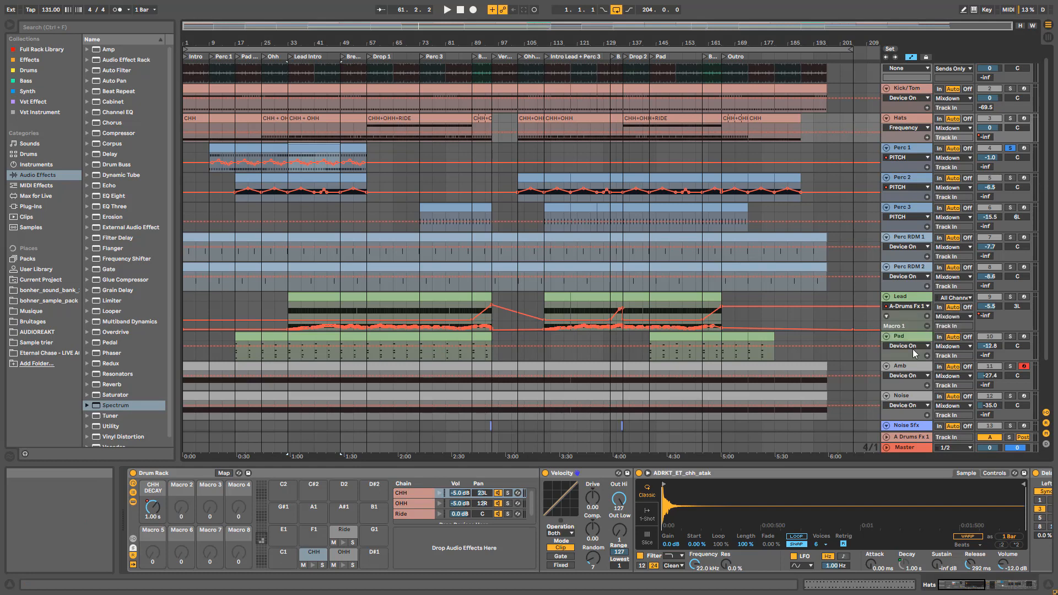
left_click(911, 323)
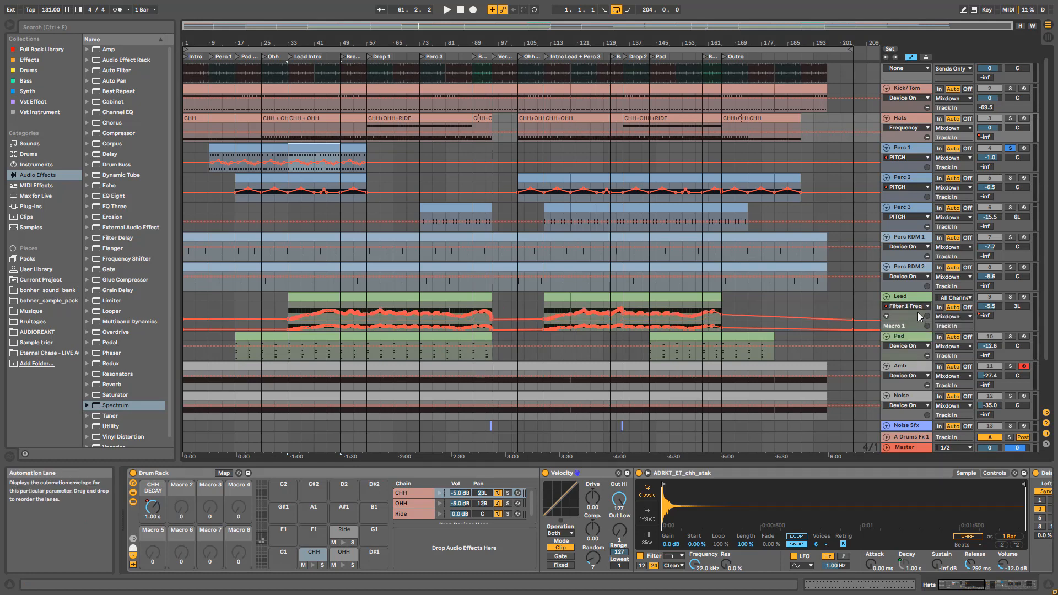
left_click(926, 316)
left_click(919, 306)
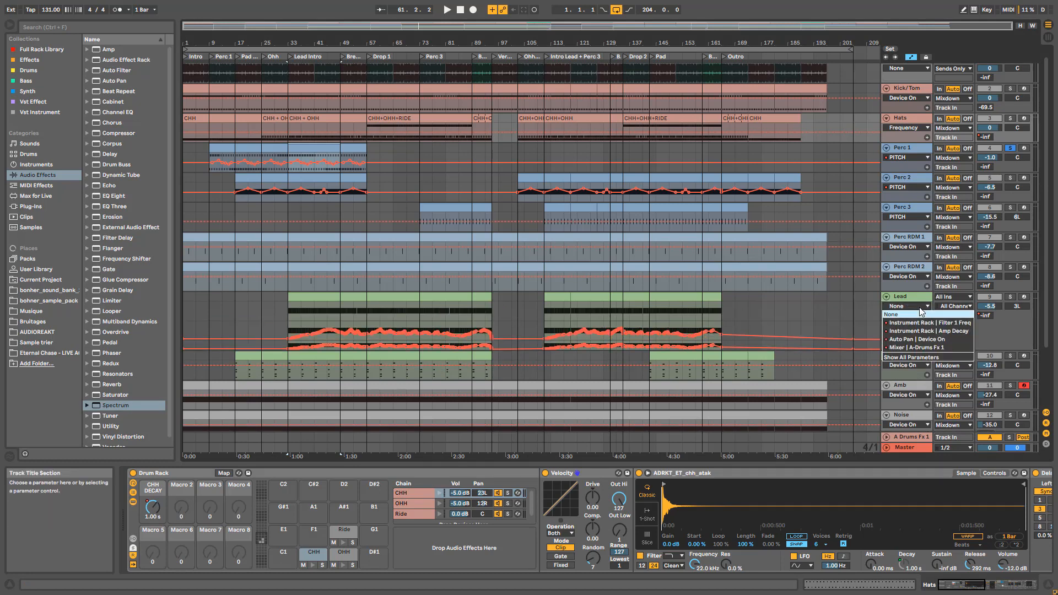
left_click(924, 329)
left_click(335, 315)
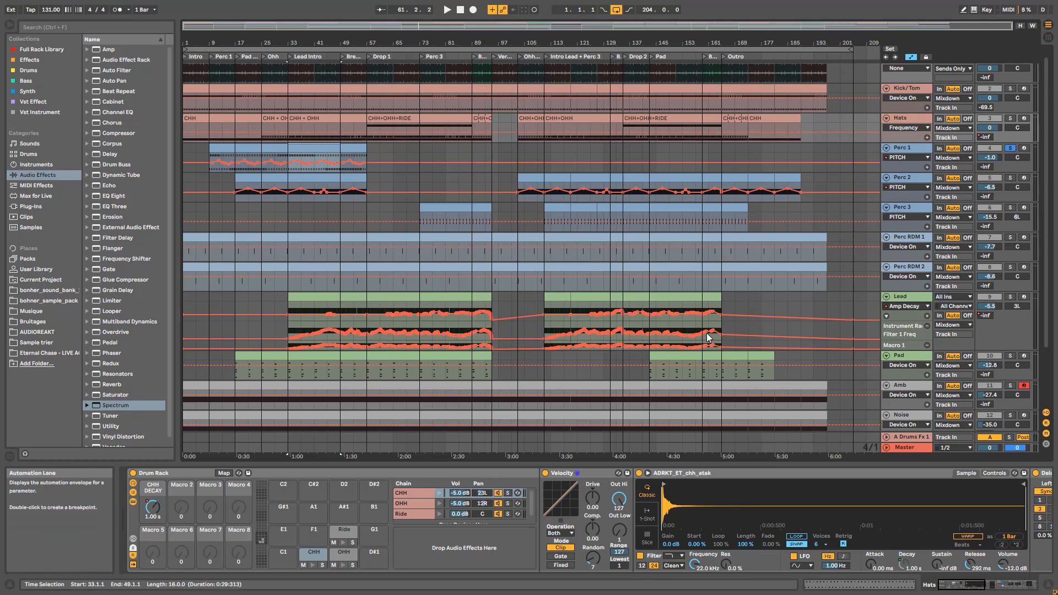
- Display the Lead's Auto Pan Device On automation, and switch the main lane back to the A-Drums Fx 1 send
left_click(901, 306)
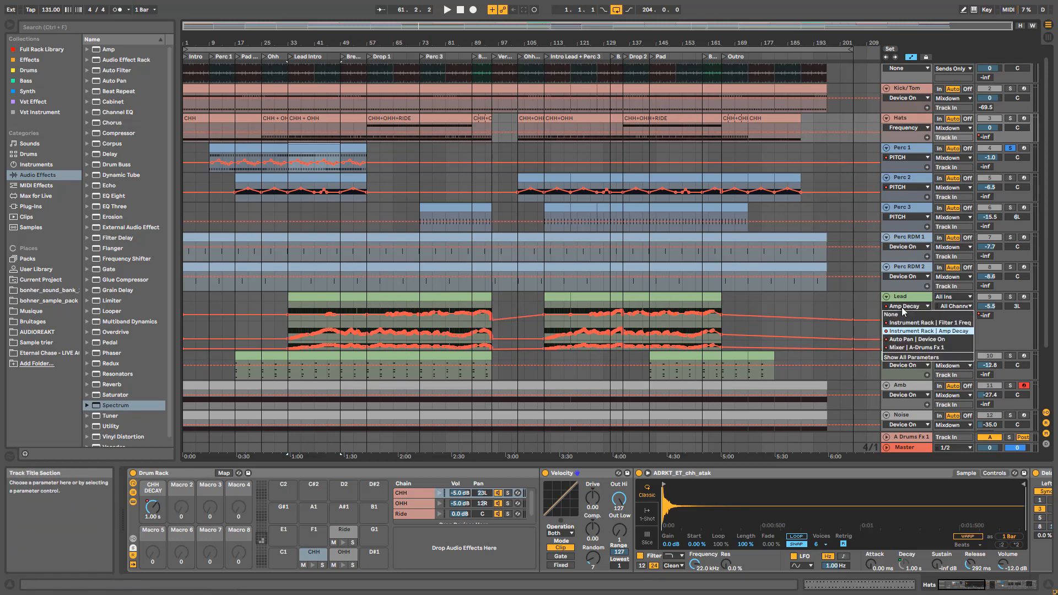
left_click(914, 339)
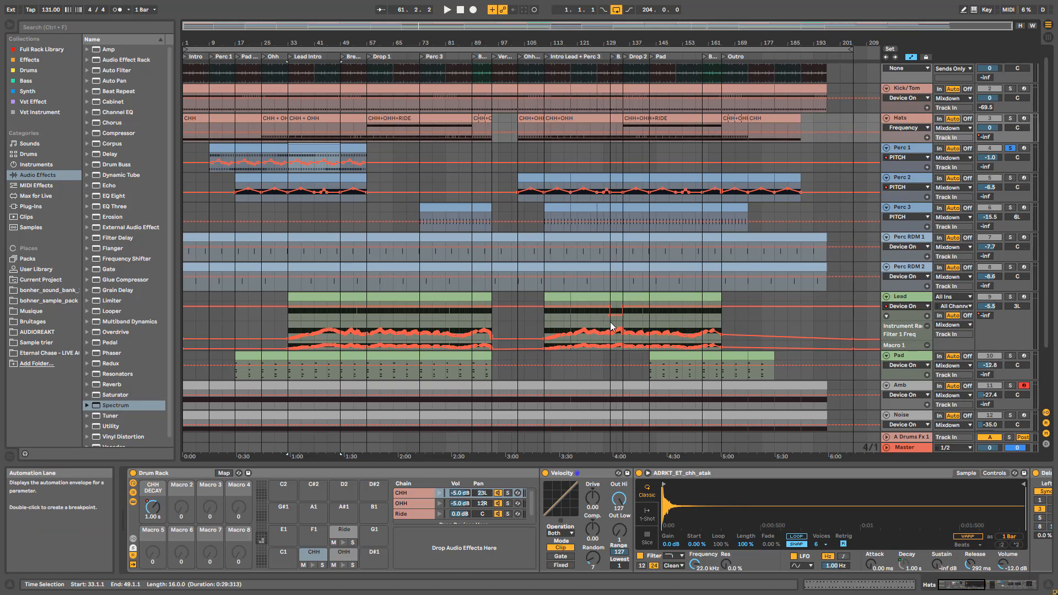
left_click(903, 313)
left_click(905, 306)
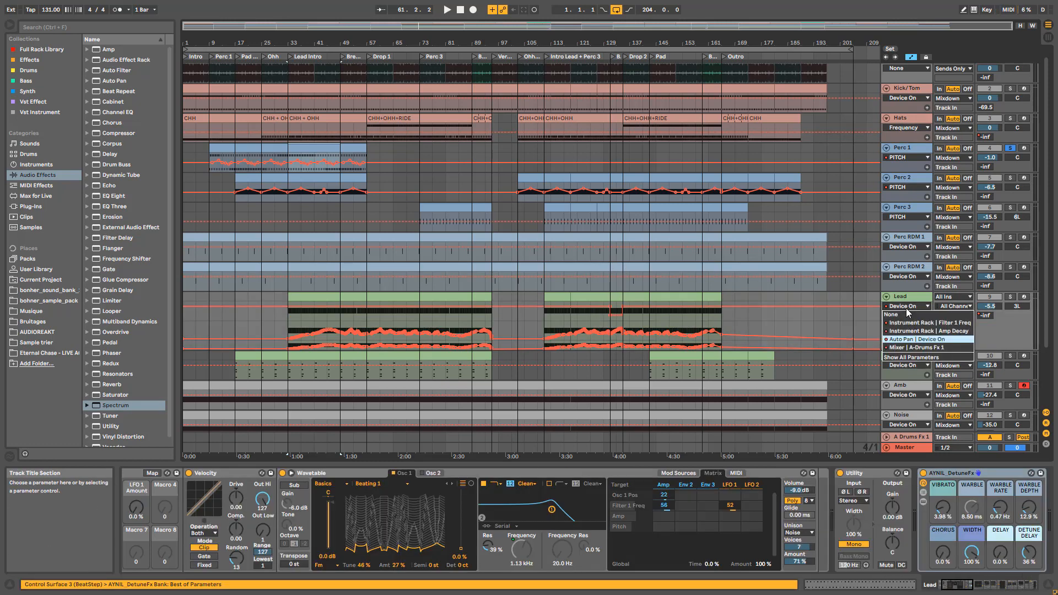
left_click(917, 353)
- Display the Pad's Filter 1 Frequency automation and solo the Pad for playback from bar 37
scroll(921, 346, "down", 3)
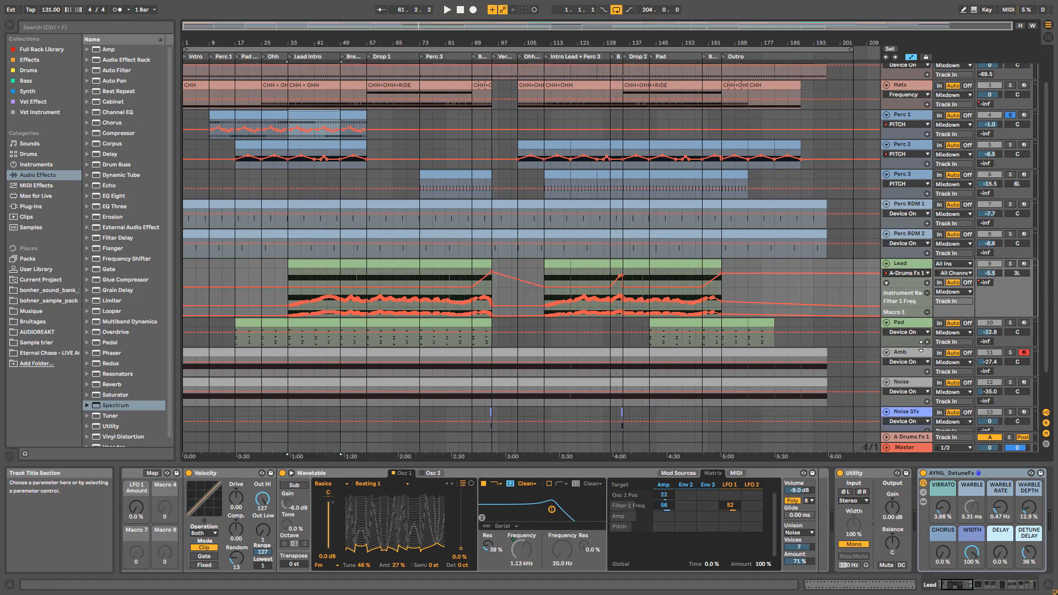
left_click(903, 332)
left_click(913, 357)
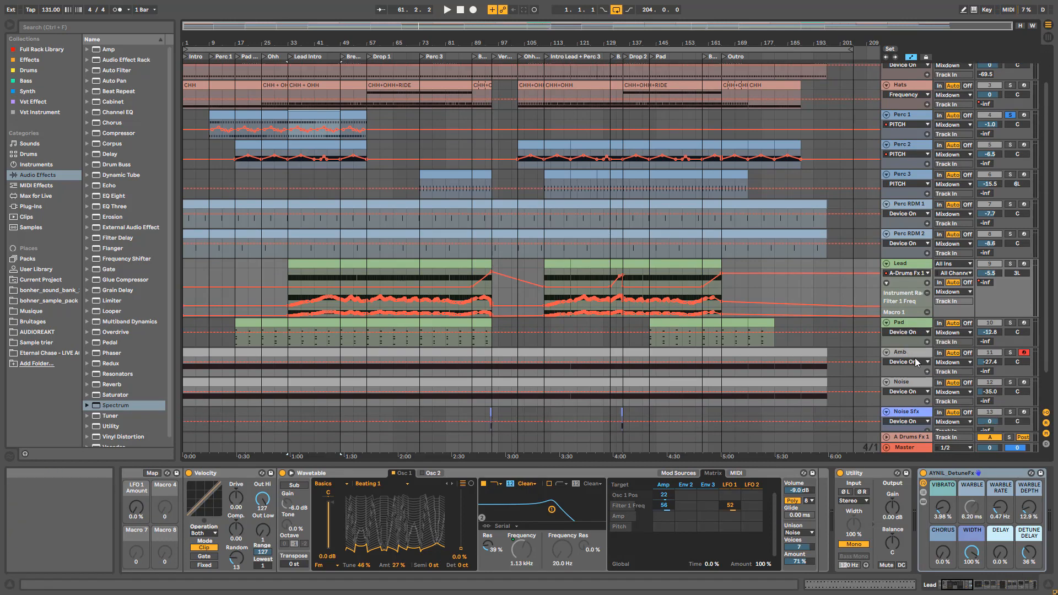
left_click(302, 344)
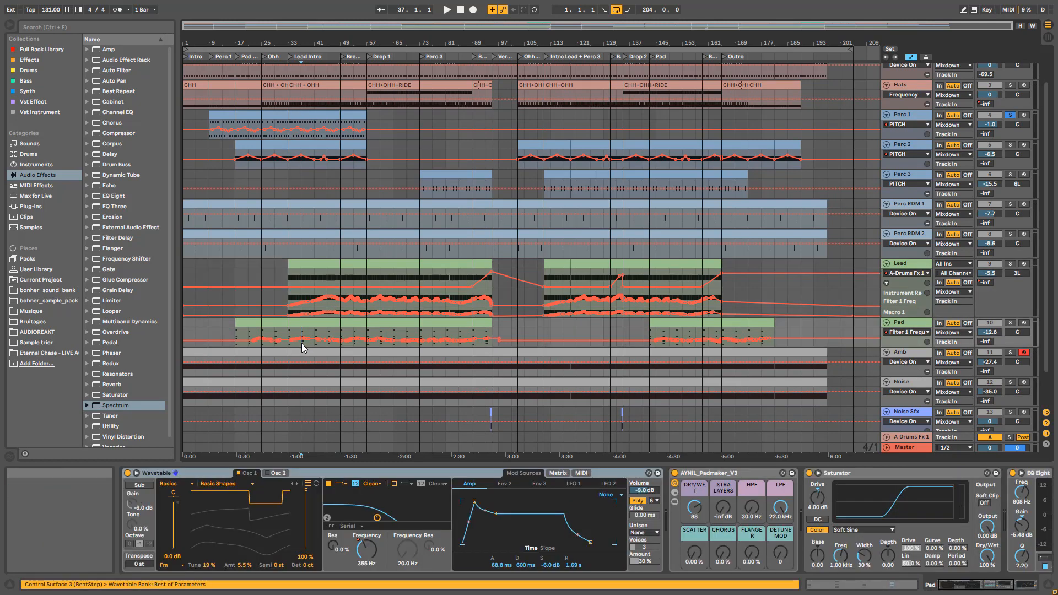
key("space")
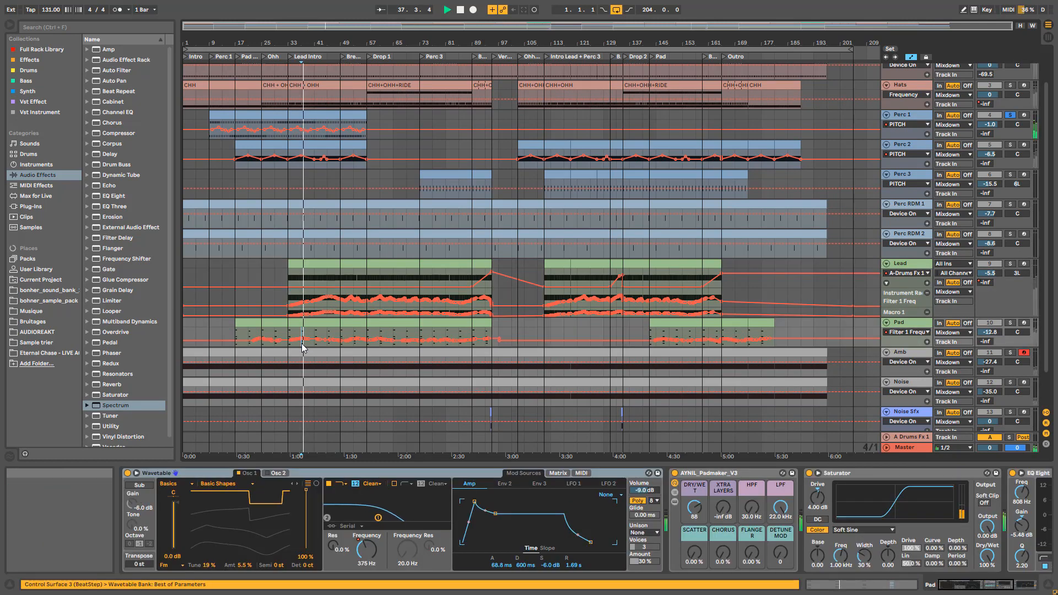
left_click(1010, 323)
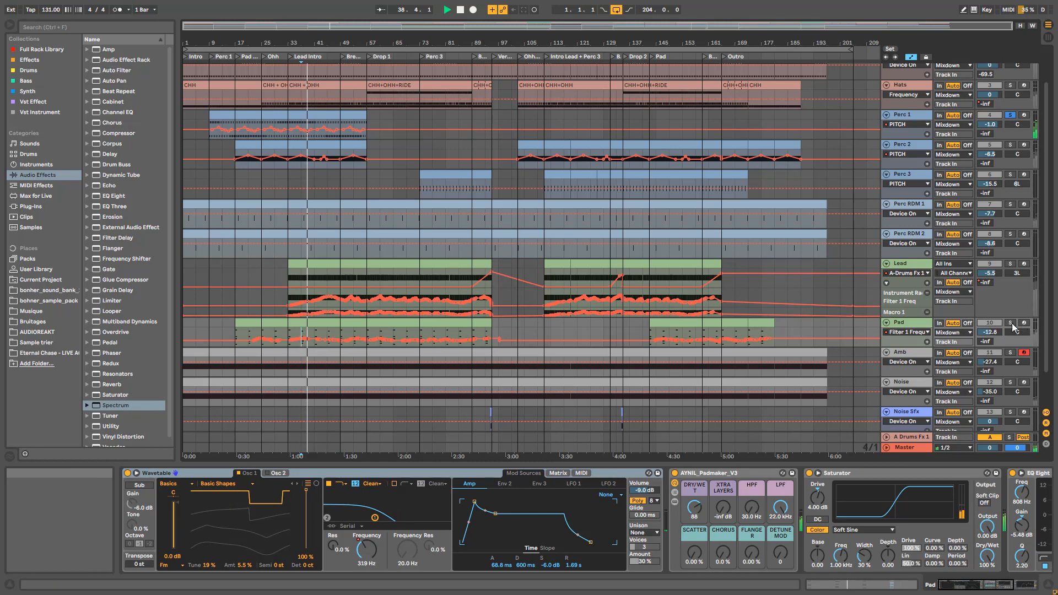
key("space")
key("space")
- Enlarge the Pad track and play its filter automation from bars 45, 33 and 25
left_click_drag(906, 347, 906, 413)
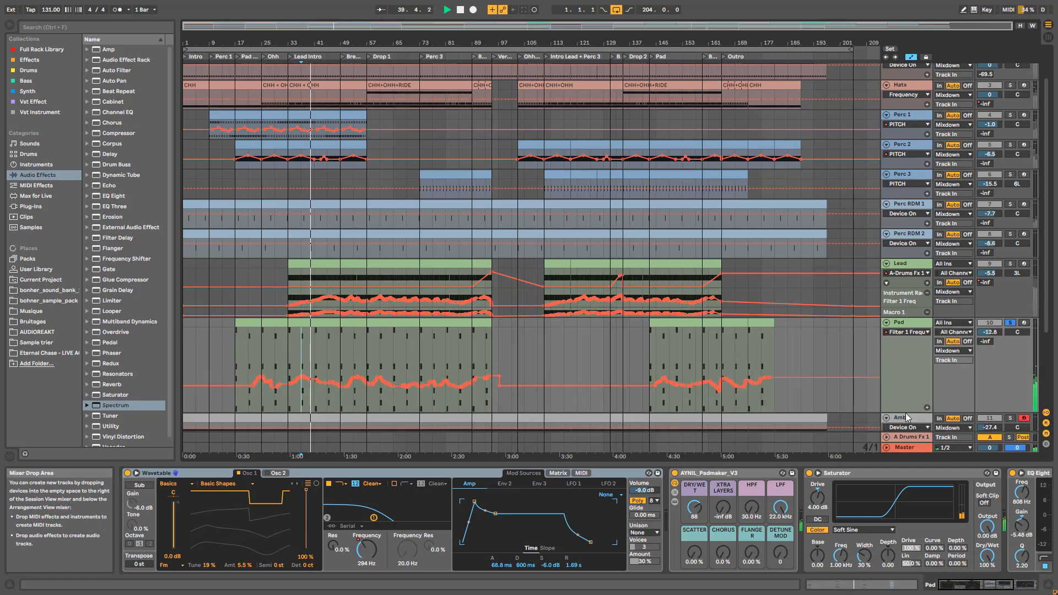
left_click(327, 405)
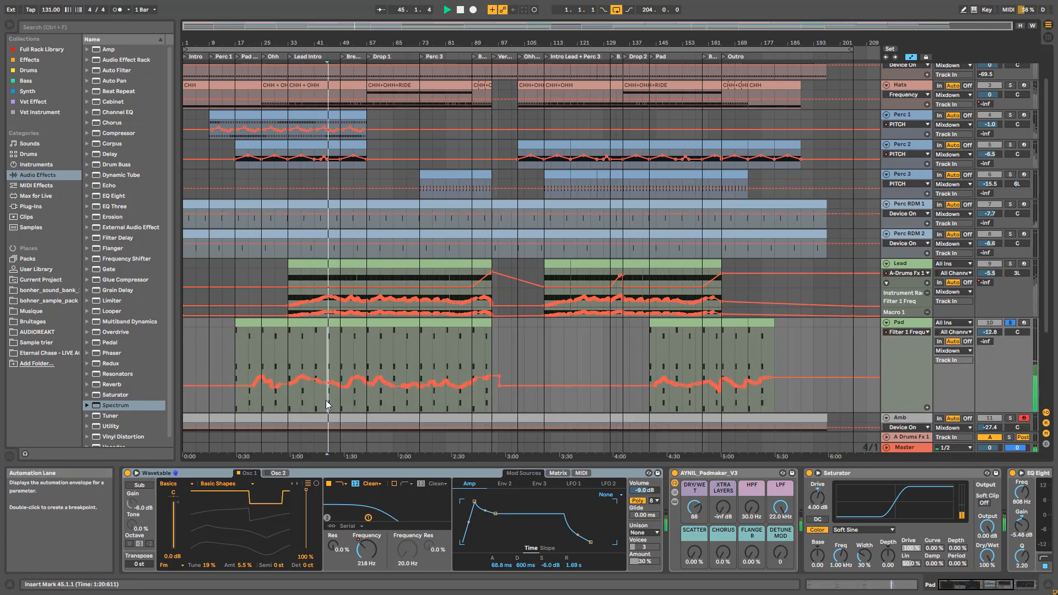
key("space")
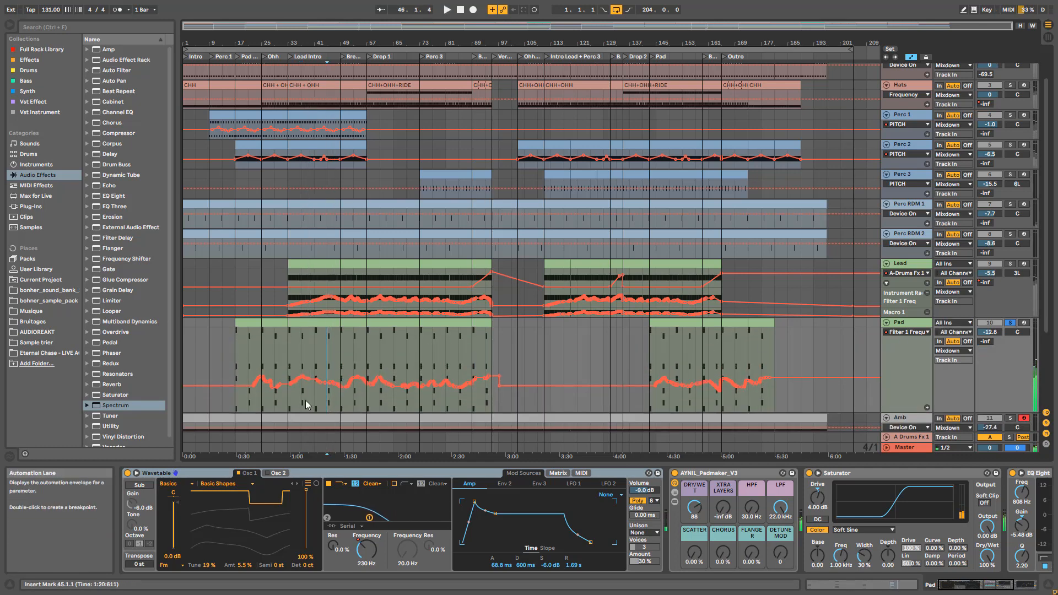
left_click(287, 397)
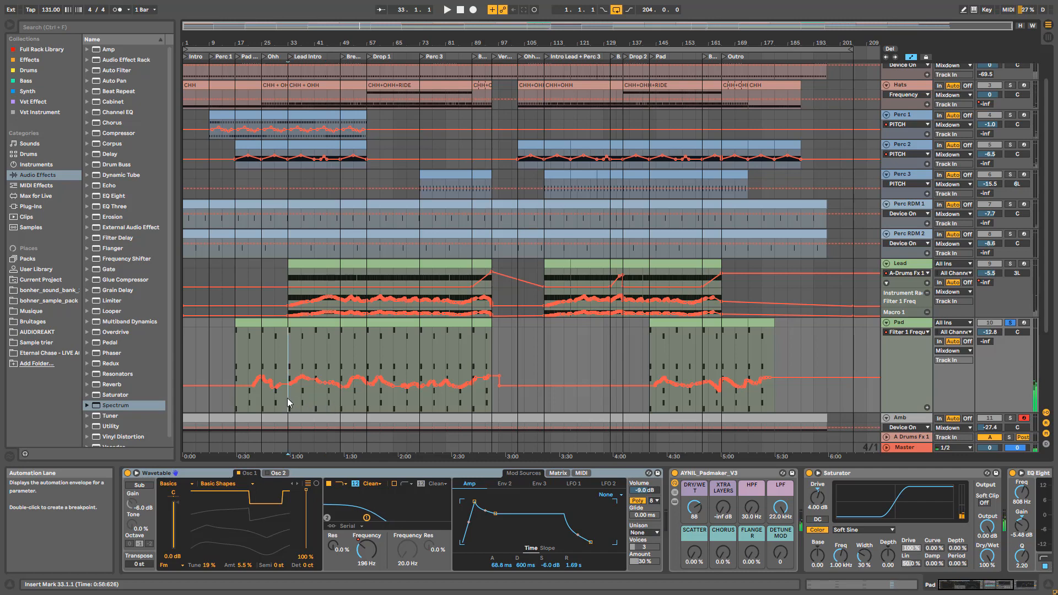
key("space")
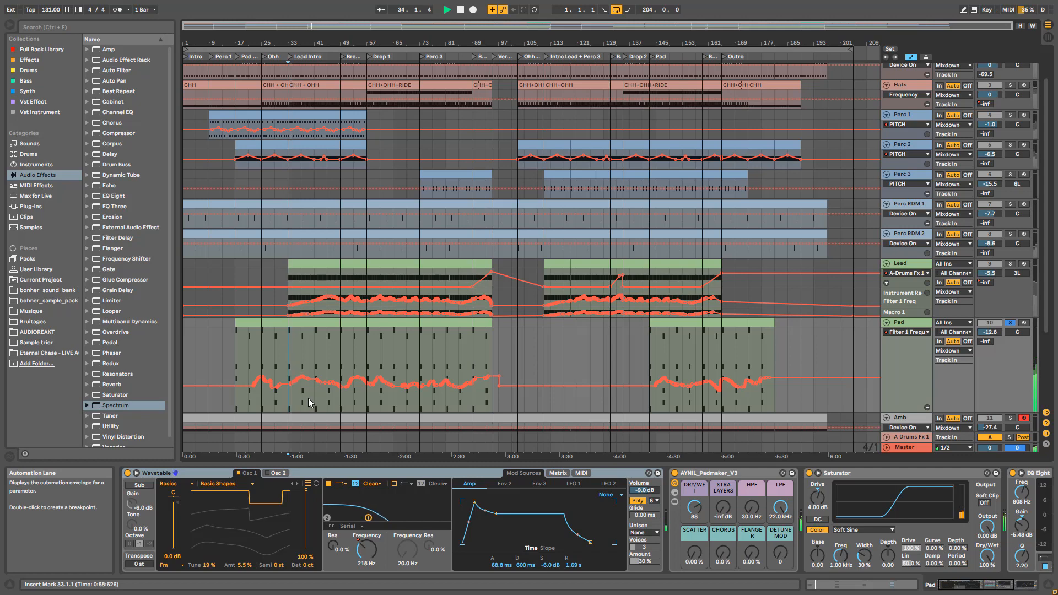
key("space")
left_click(258, 401)
key("space")
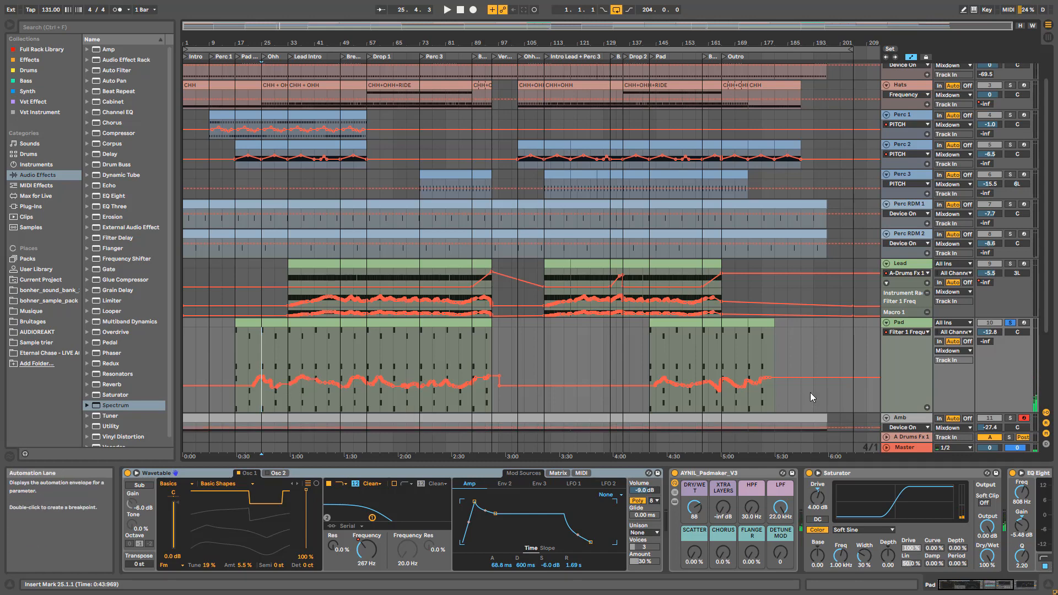
scroll(808, 369, "down", 2)
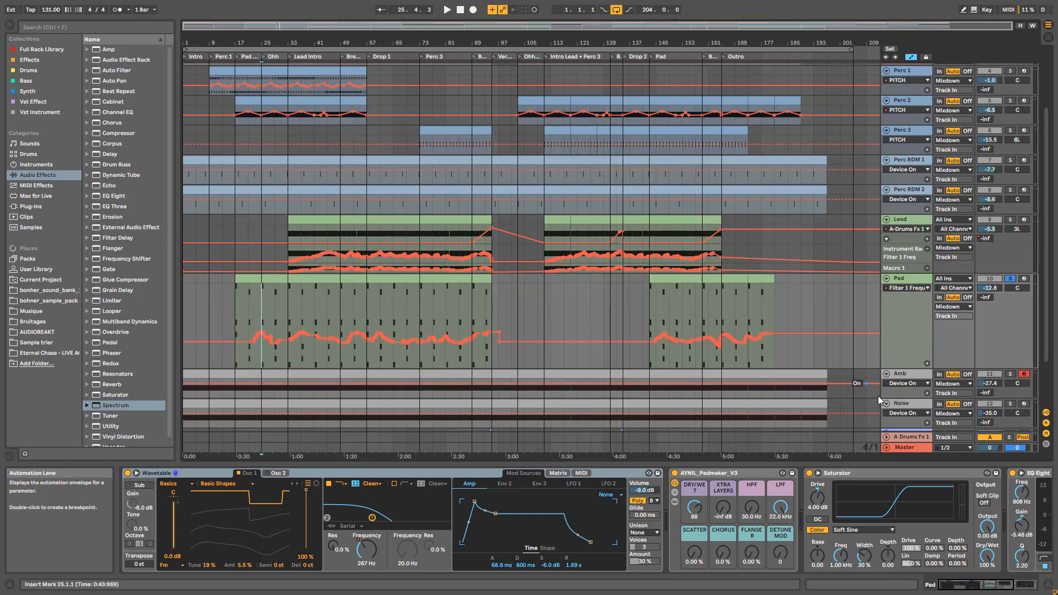
- Show the Noise track's effect chain around its Auto Pan and Auto Filter, and play the track soloed
left_click(907, 406)
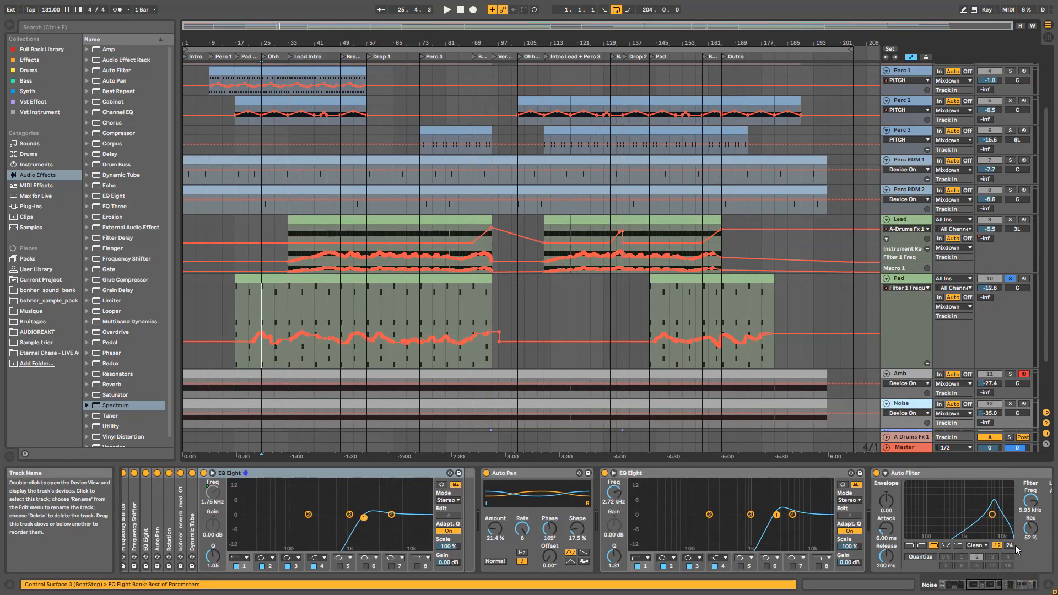
left_click_drag(982, 584, 990, 585)
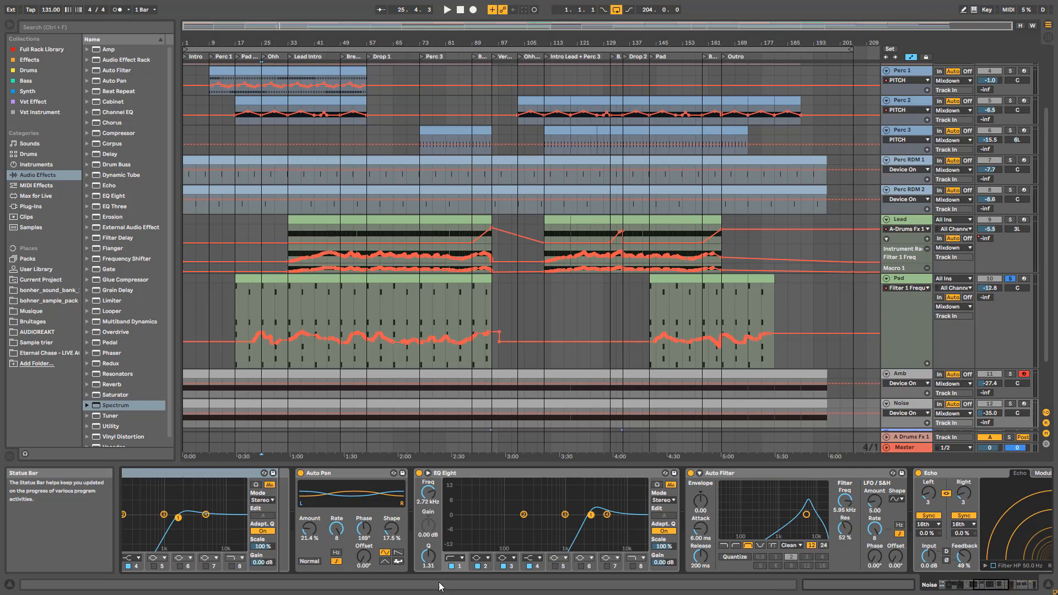
left_click(1015, 405)
key("space")
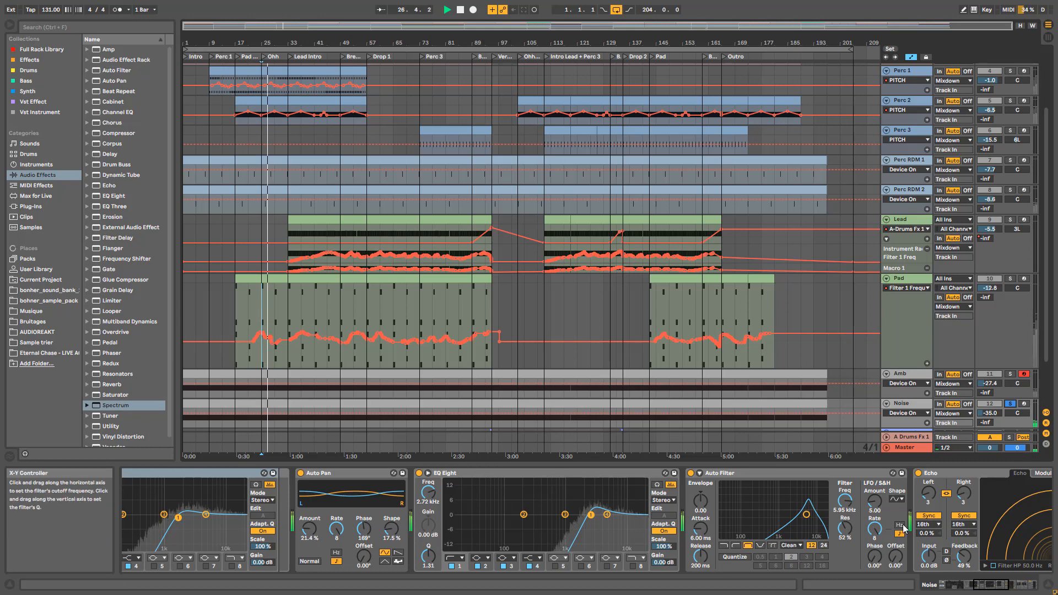
scroll(903, 529, "right", 10)
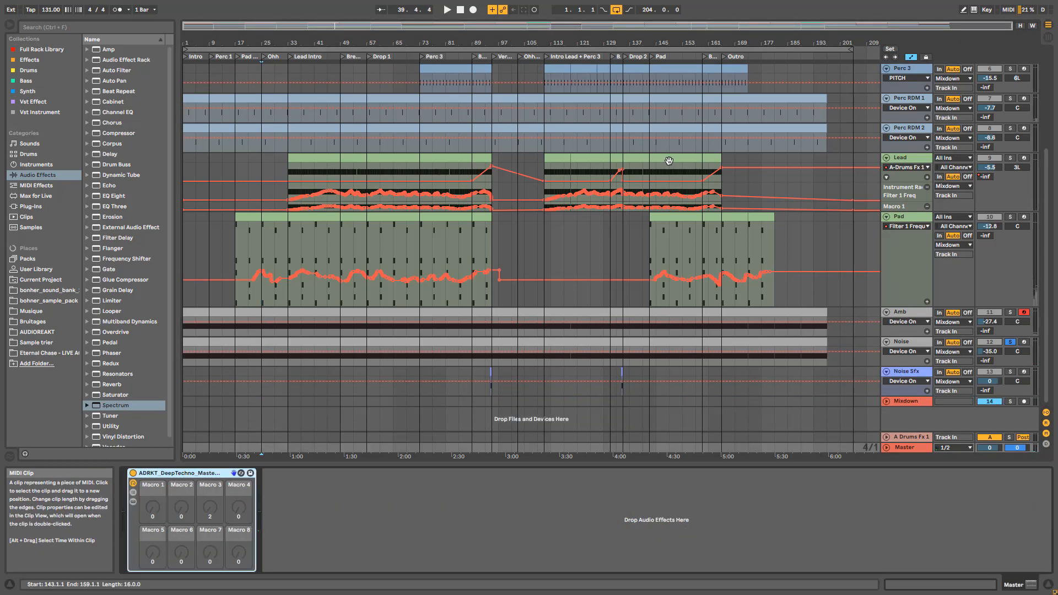
- Show the Noise Sfx track's instrument, Saturator and reverb, and return to the upper tracks of the arrangement
left_click(911, 373)
scroll(894, 260, "up", 5)
scroll(904, 269, "up", 1)
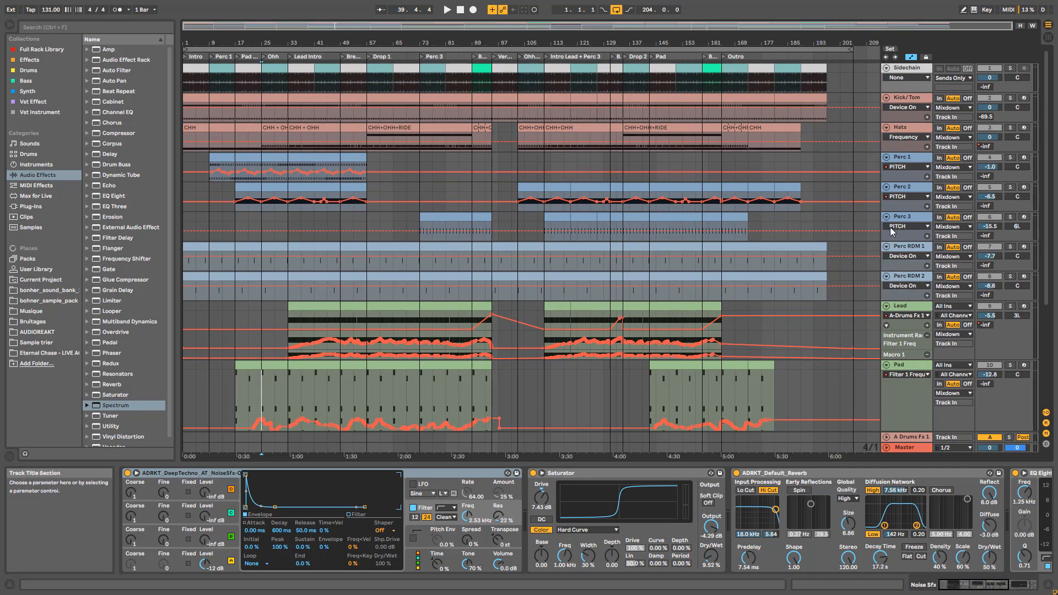
scroll(639, 177, "down", 1)
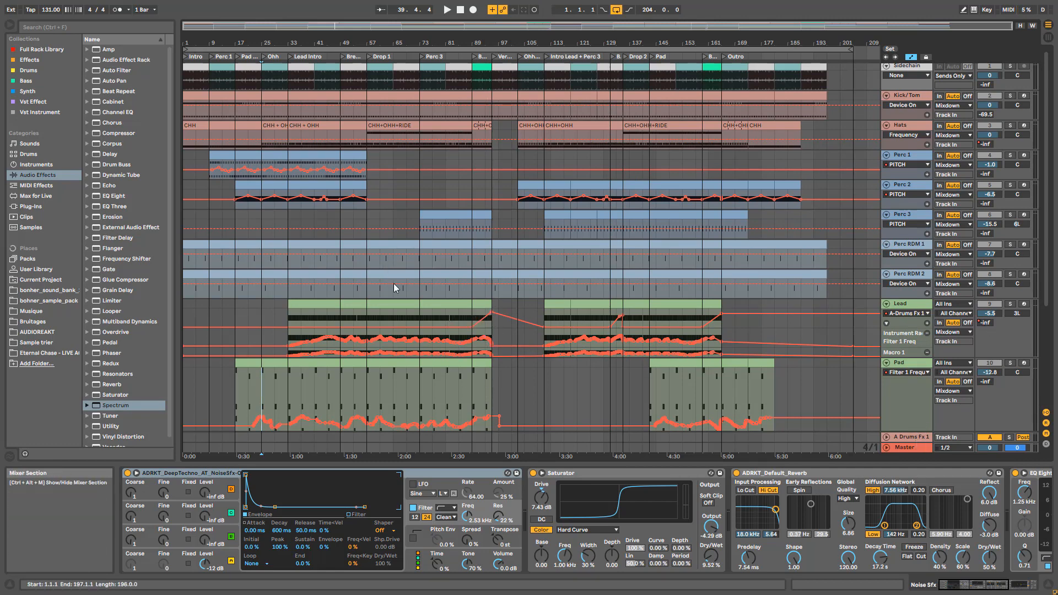
- Play the Lead's rising A-Drums Fx 1 send automation from bar 89 and examine the Break 4 section
left_click(468, 314)
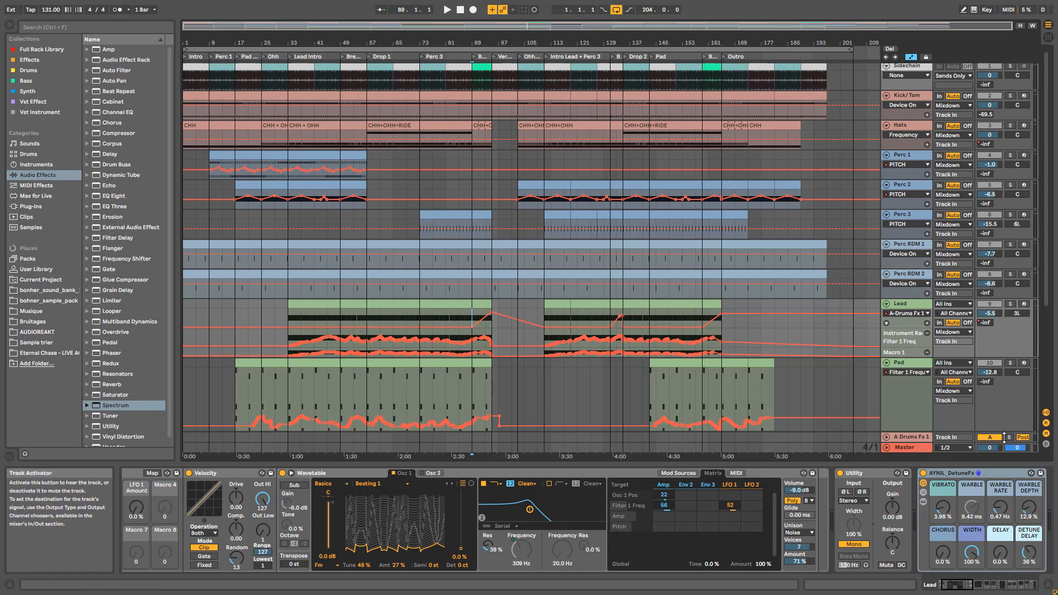
key("space")
scroll(955, 379, "down", 4)
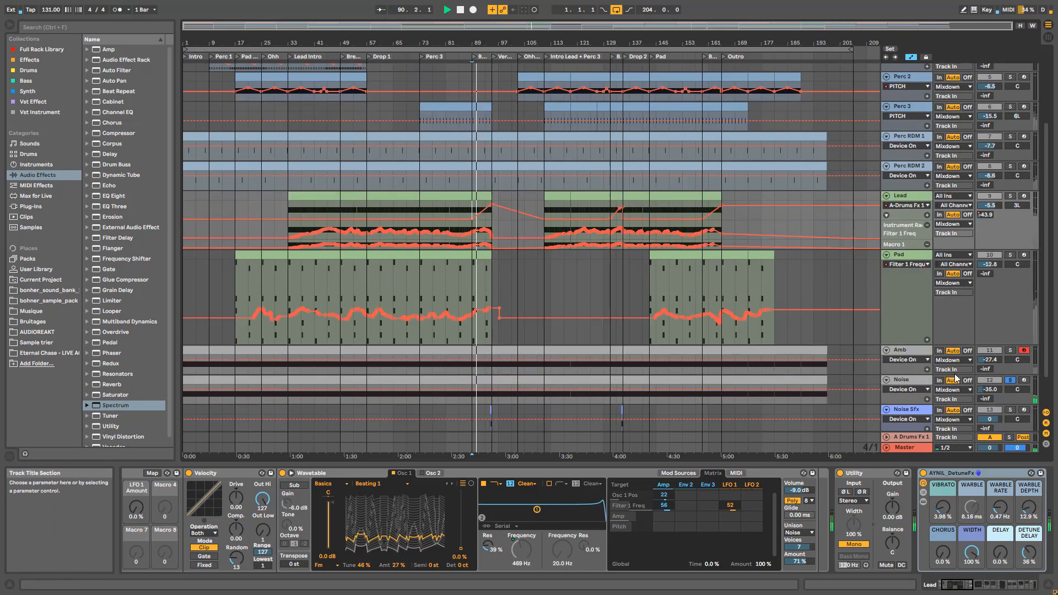
scroll(956, 379, "up", 4)
scroll(956, 379, "down", 4)
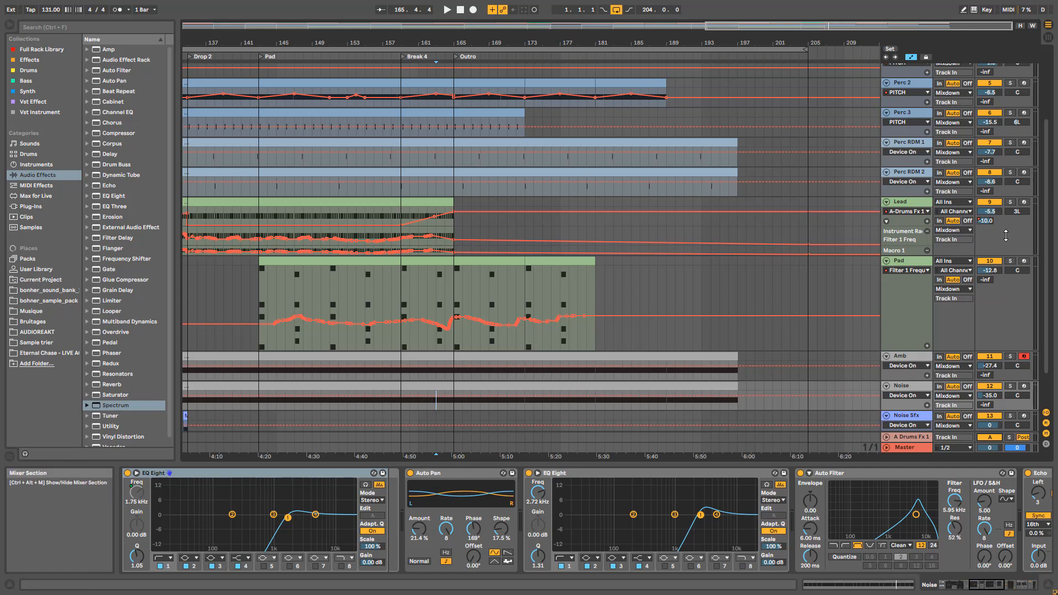
scroll(1018, 166, "up", 1)
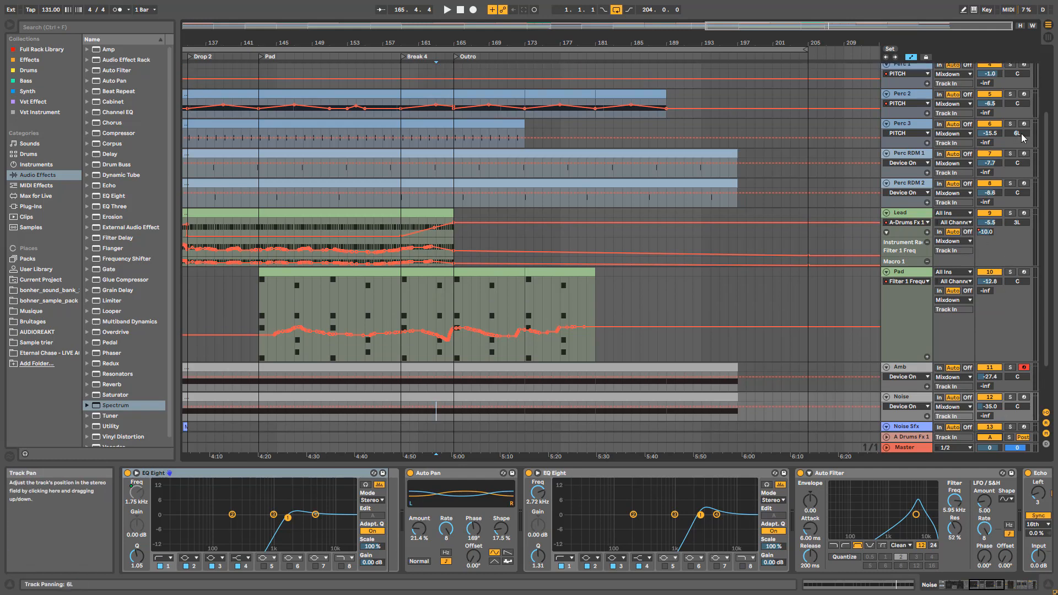
- Solo Perc 3, play it from bar 143, and look through its device chain
left_click(1009, 123)
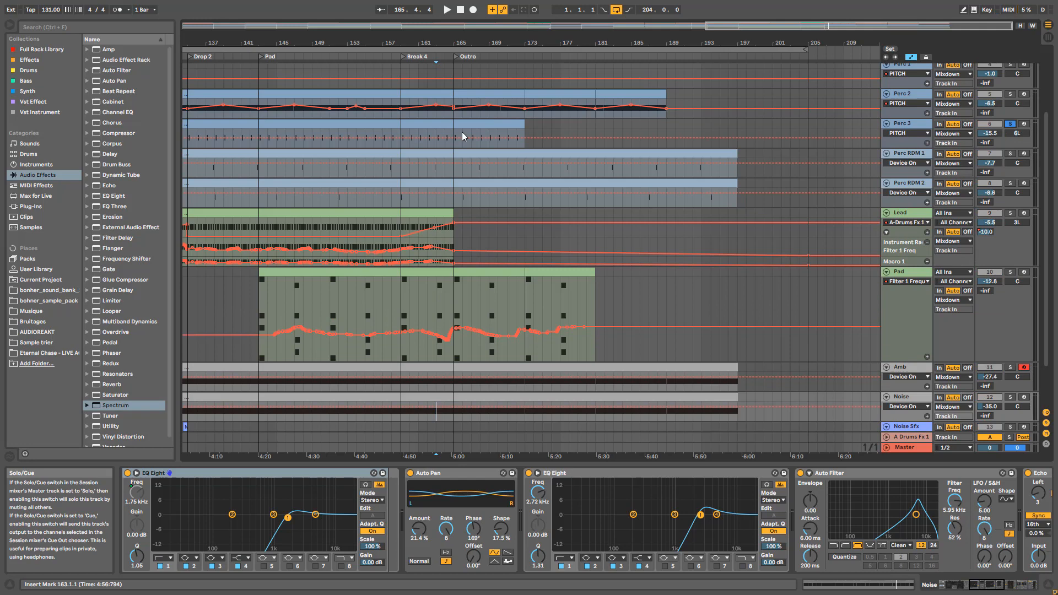
left_click(396, 126)
key("space")
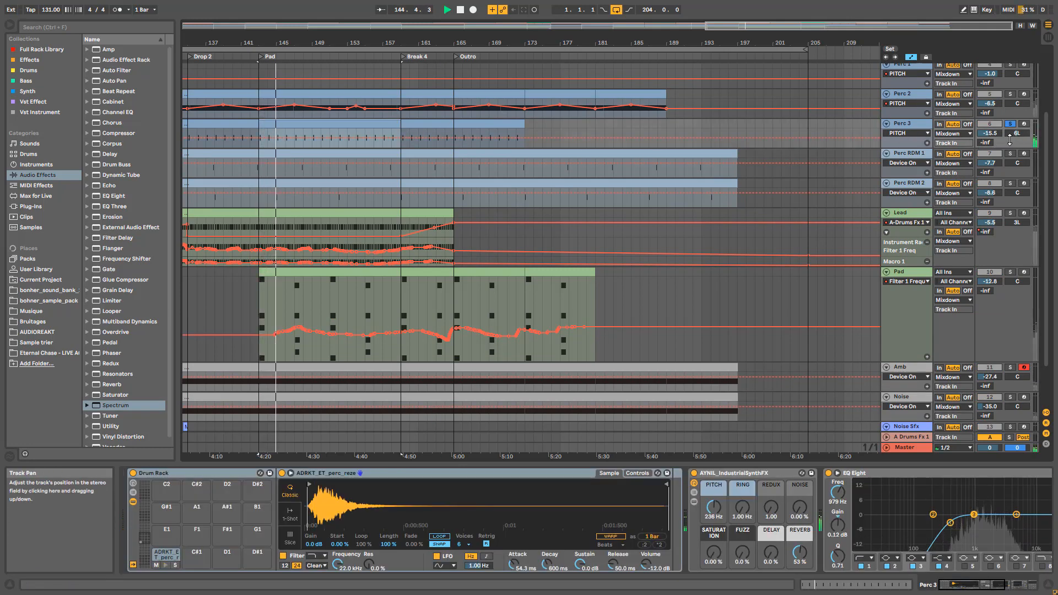
key("space")
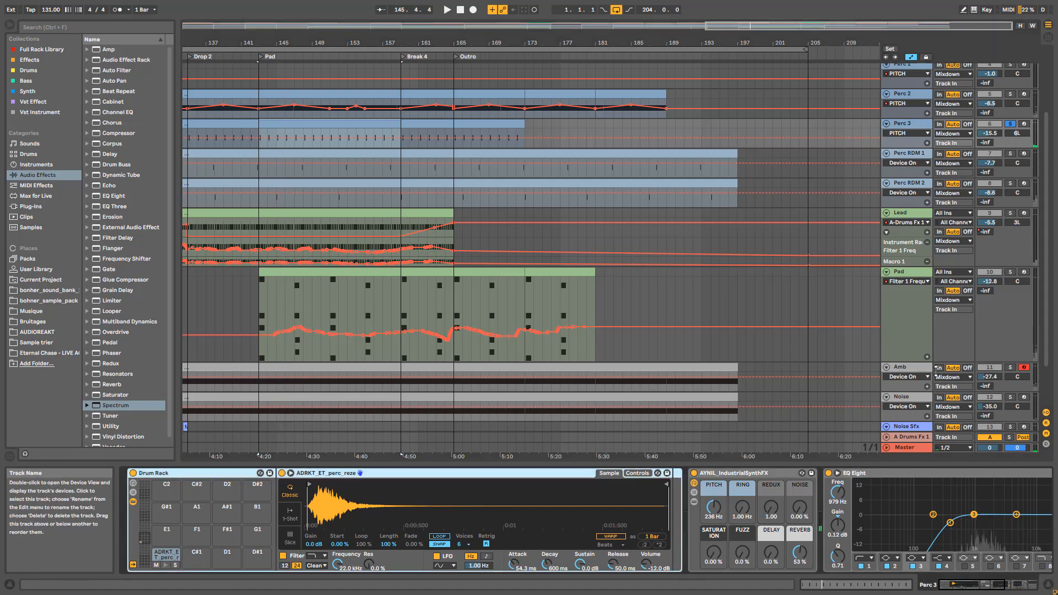
left_click_drag(954, 585, 1013, 588)
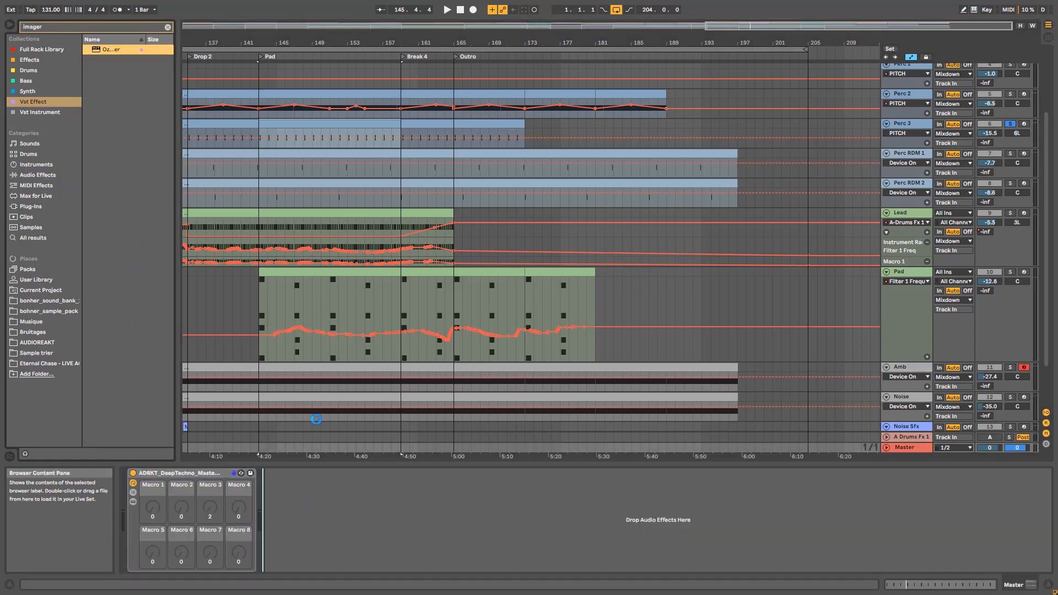
- Add the Ozone 8 Imager to the Master track and play the soloed Perc 3 together with the Lead through it
left_click(285, 473)
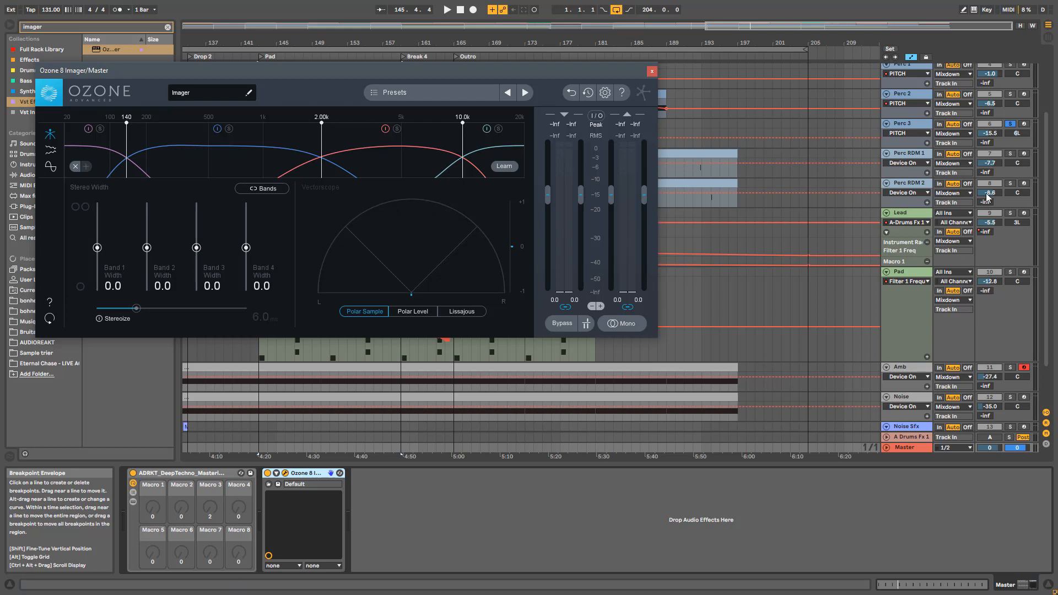
key("space")
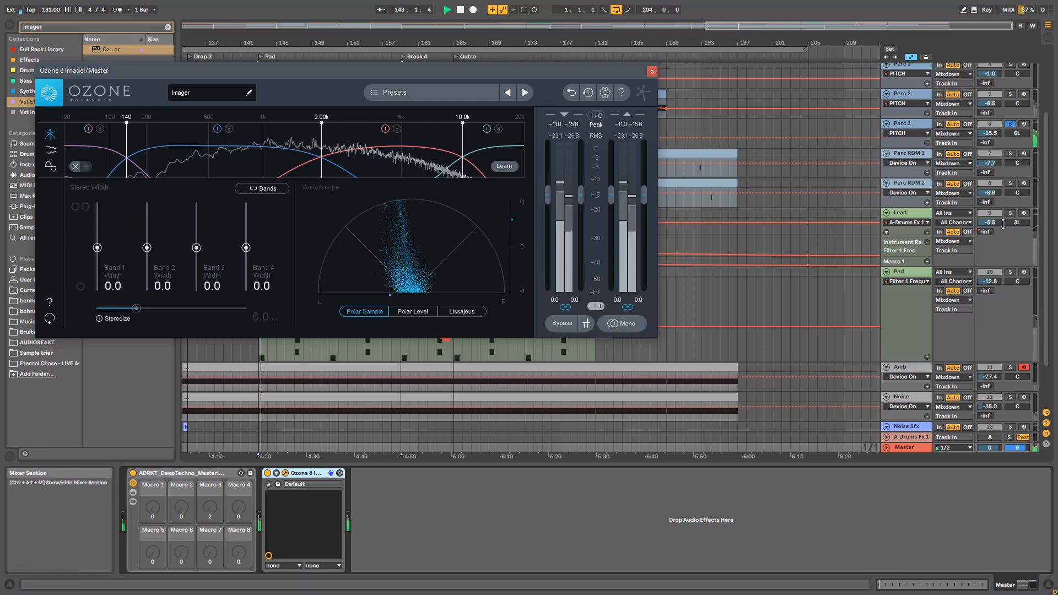
left_click(1011, 214)
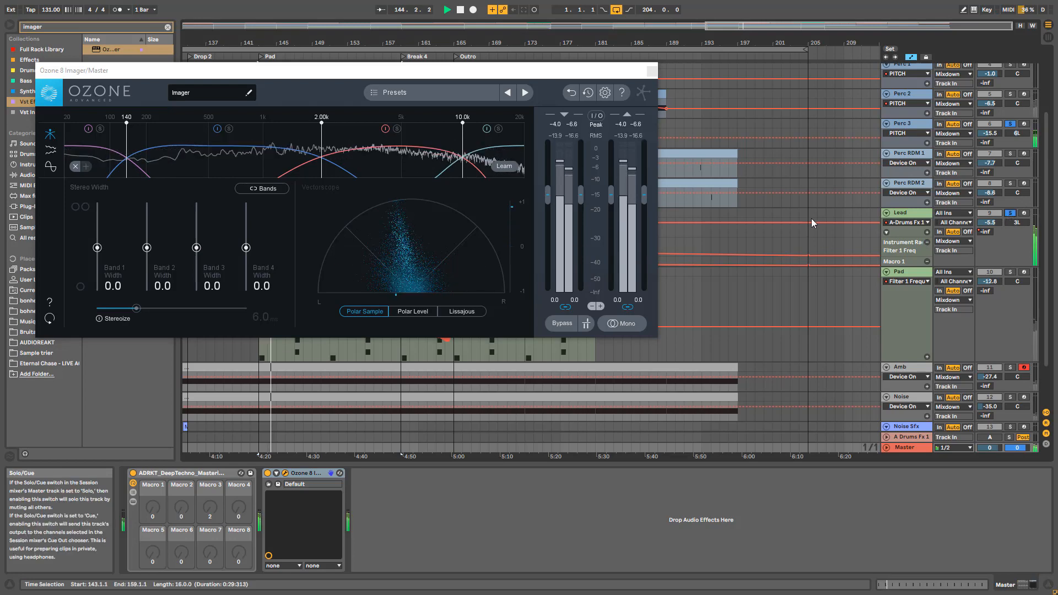
- Add the Hats to the soloed tracks and mute the Ride pad in their Drum Rack
scroll(1009, 313, "down", 2)
scroll(1009, 312, "up", 5)
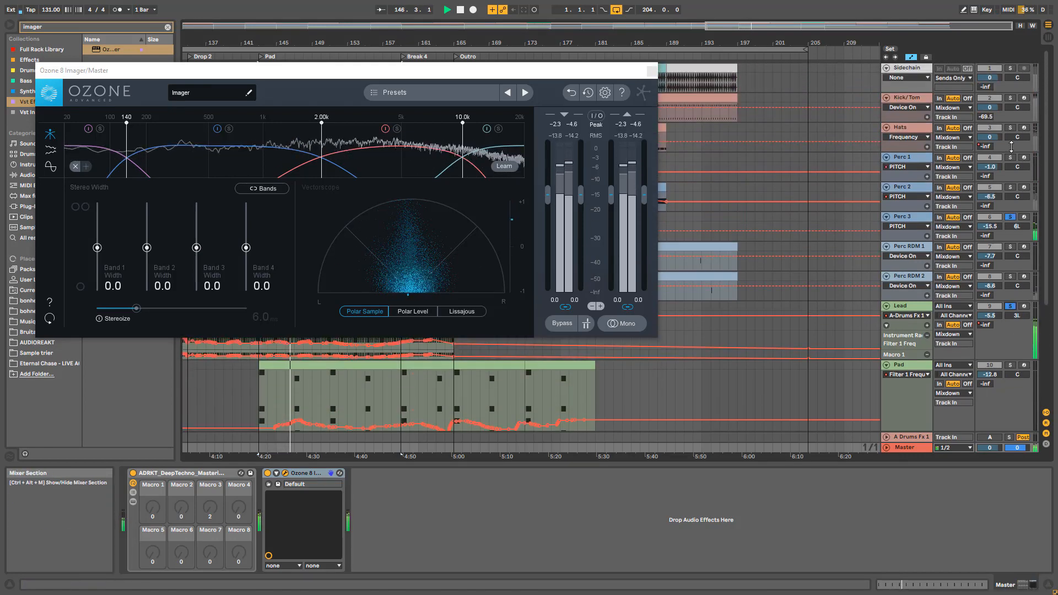
left_click(910, 124)
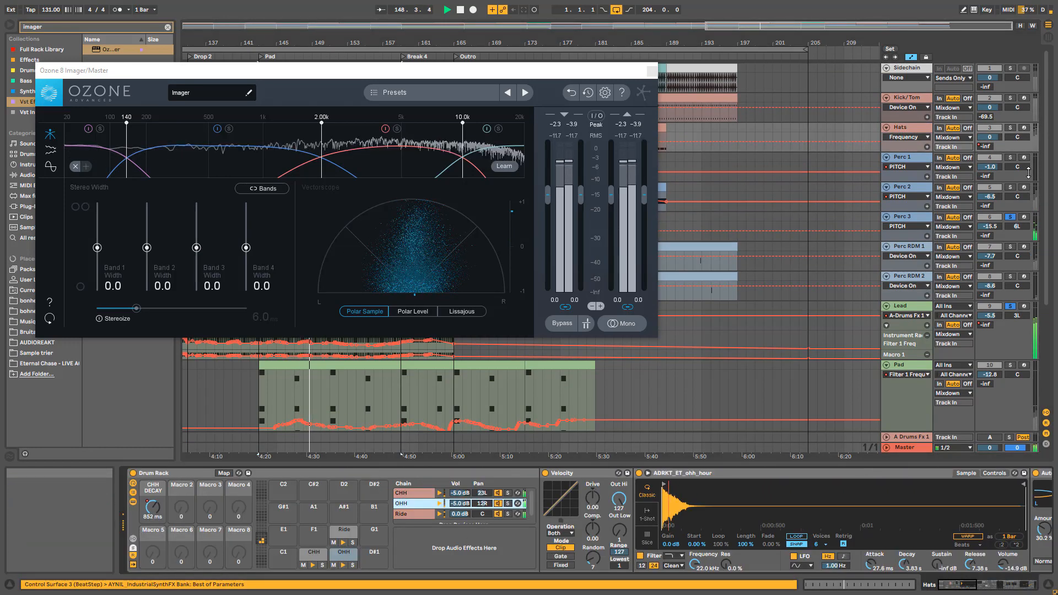
left_click(1009, 128, "ctrl")
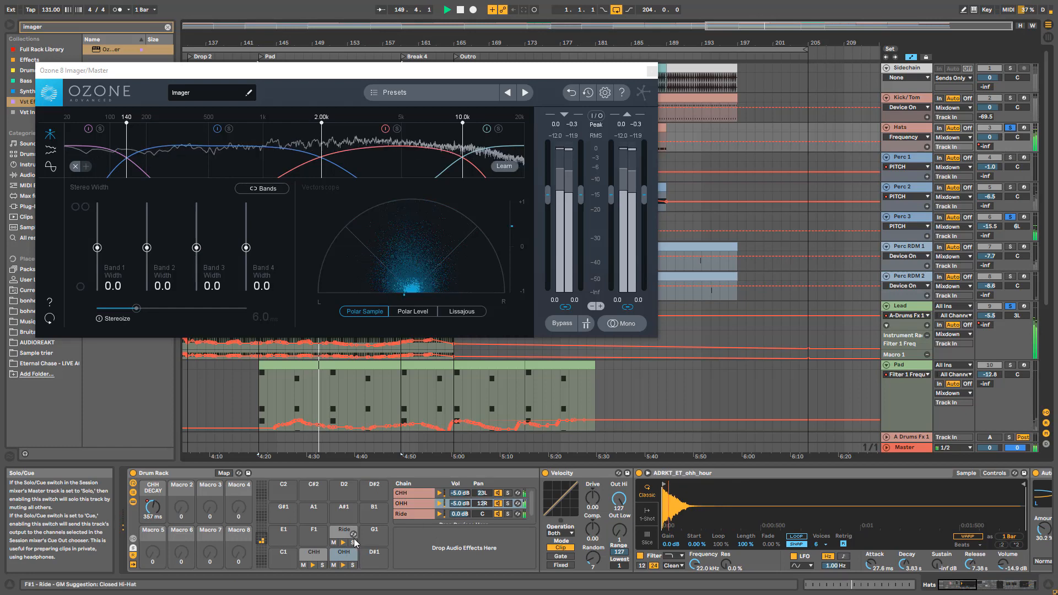
left_click(334, 542)
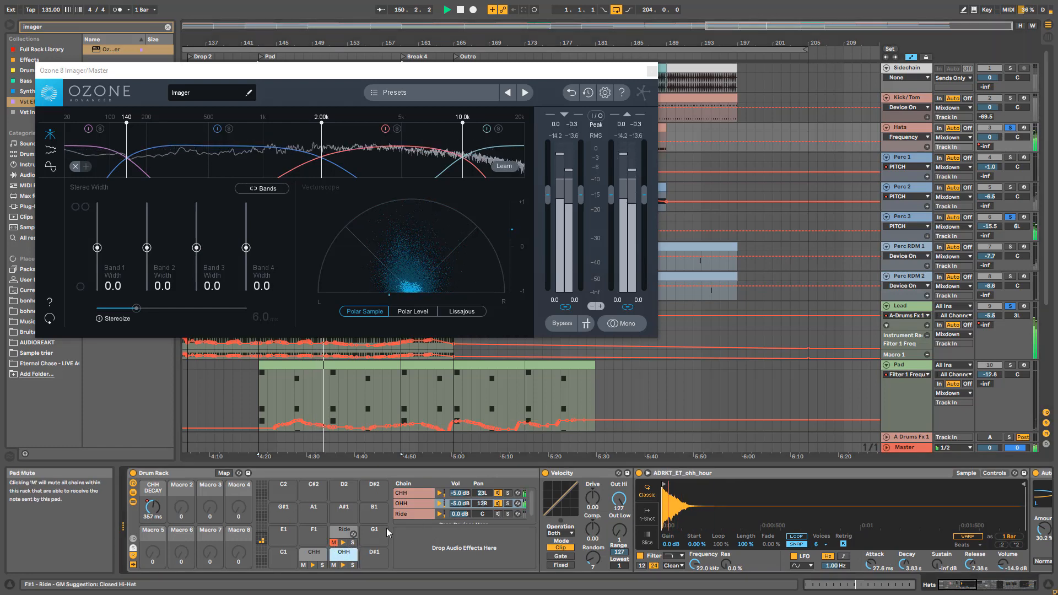
- Solo the CHH and OHH chains of the Hats rack in turn to compare their stereo positions in the Imager
left_click(508, 493)
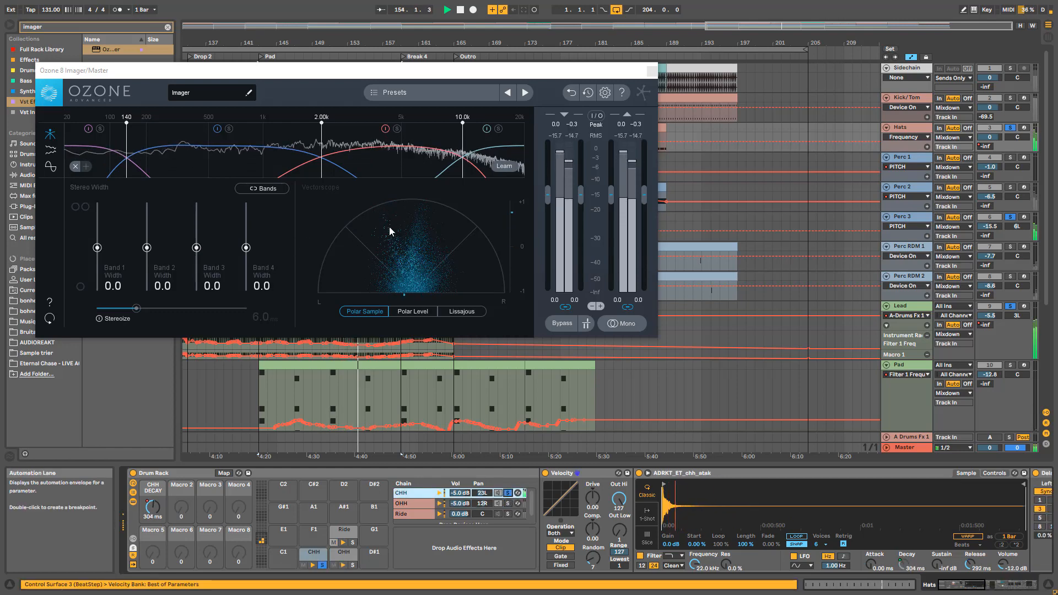
left_click(508, 493)
left_click(507, 503)
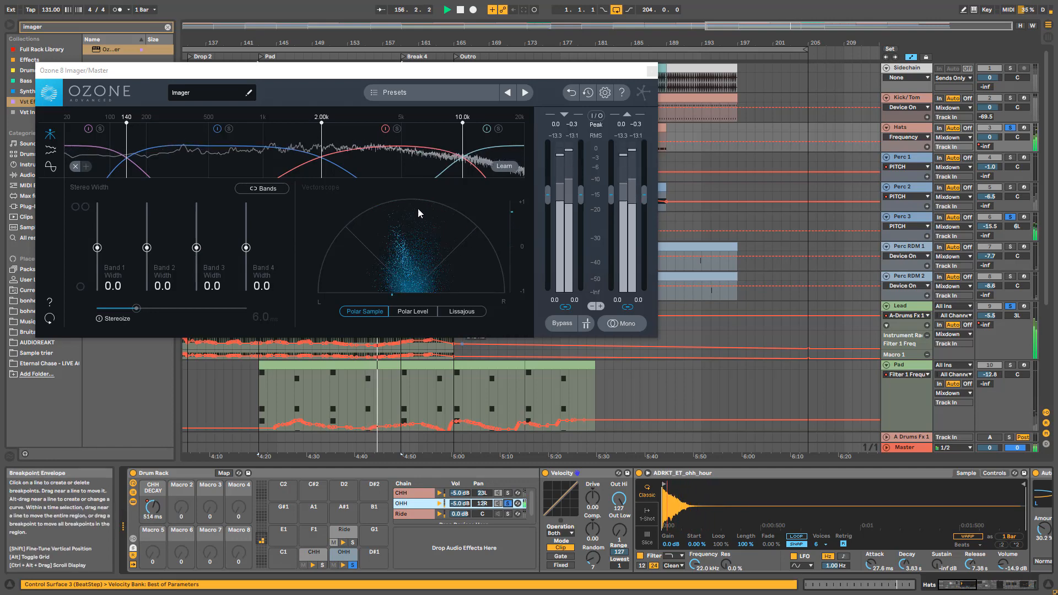
left_click(508, 503)
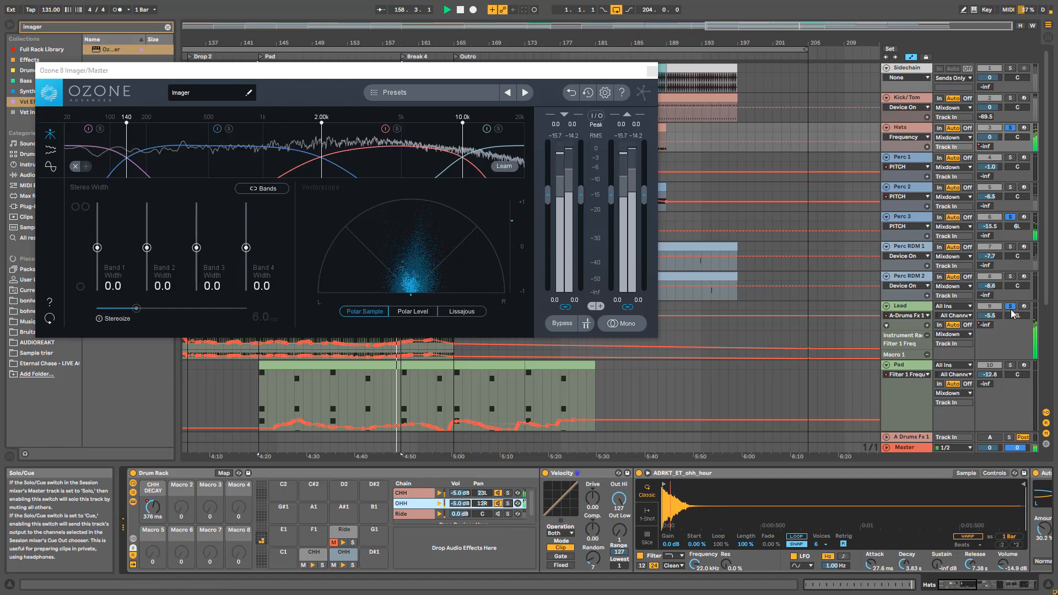
- Stop playback, clear all track solos and close the Imager window
scroll(1008, 317, "down", 3)
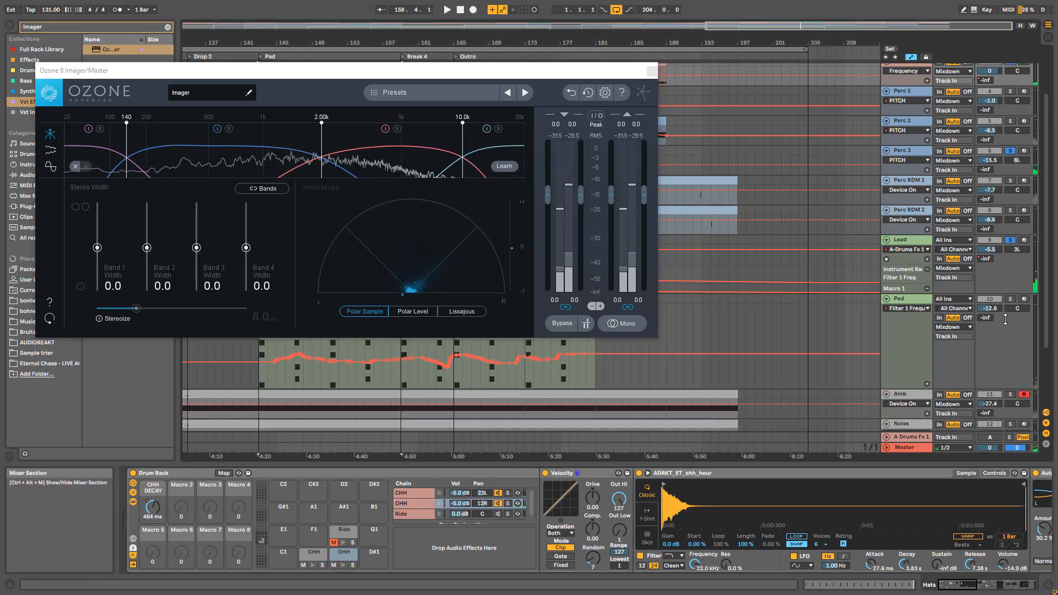
scroll(1008, 321, "down", 3)
scroll(1007, 321, "up", 3)
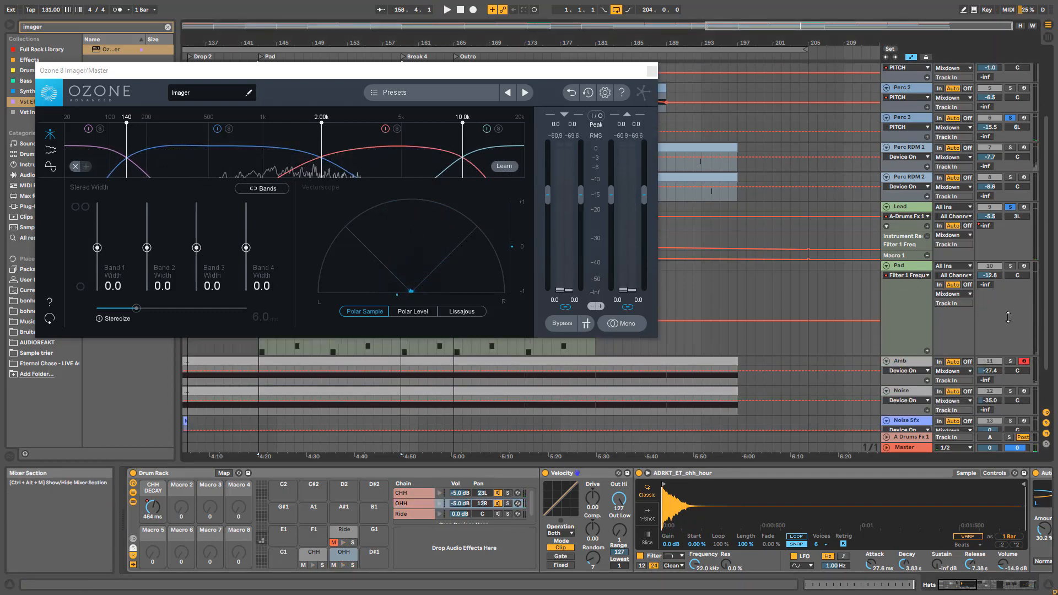
scroll(1014, 308, "up", 5)
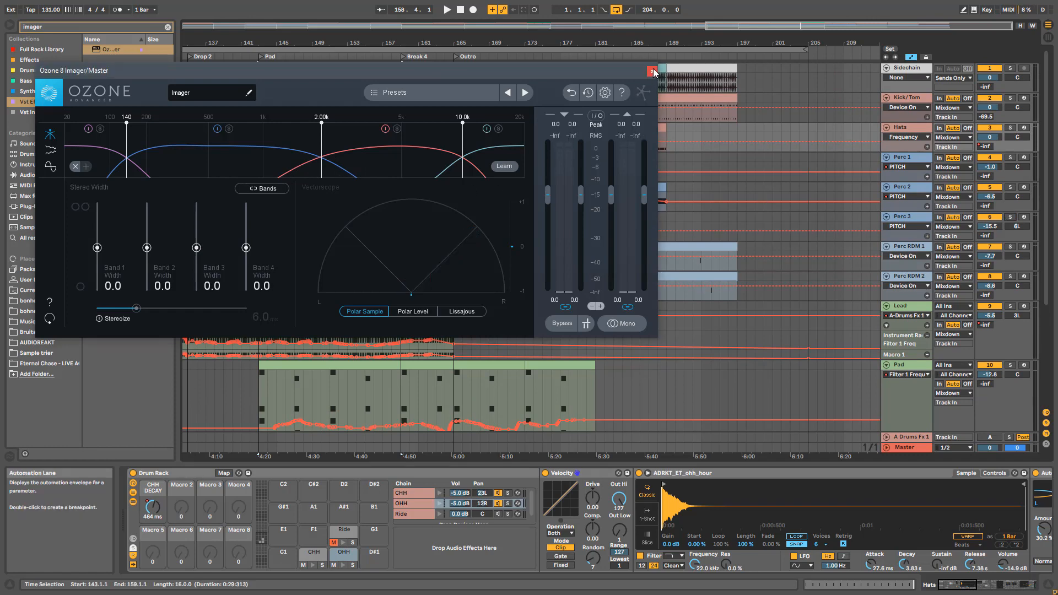
left_click(652, 69)
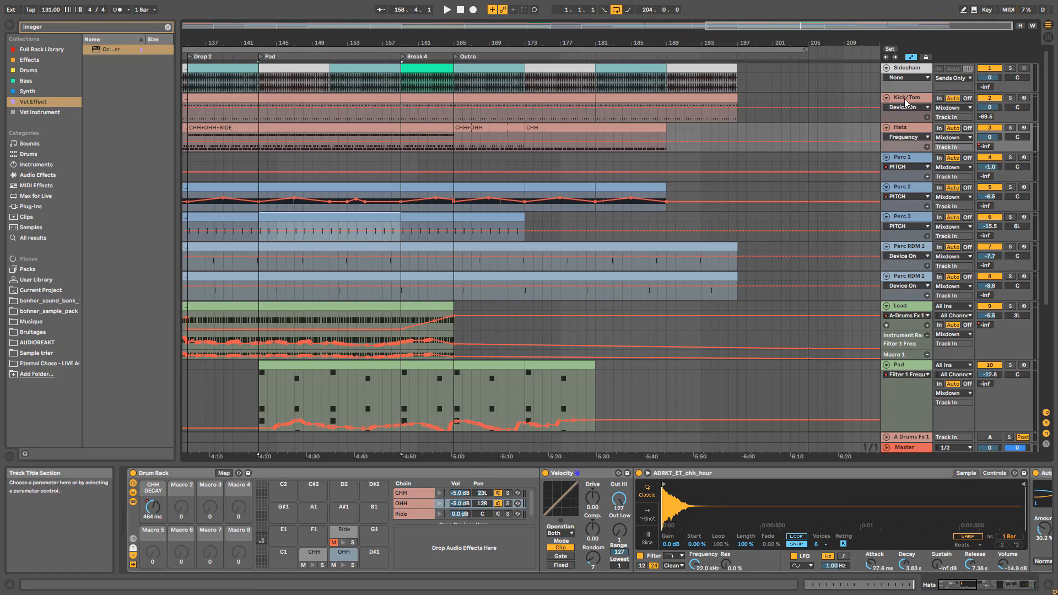
- Show the effect chains of the Kick/Tom and Perc 1 tracks, ending at Perc 1's Auto Pan and Compressor
left_click(888, 110)
left_click_drag(978, 584, 994, 585)
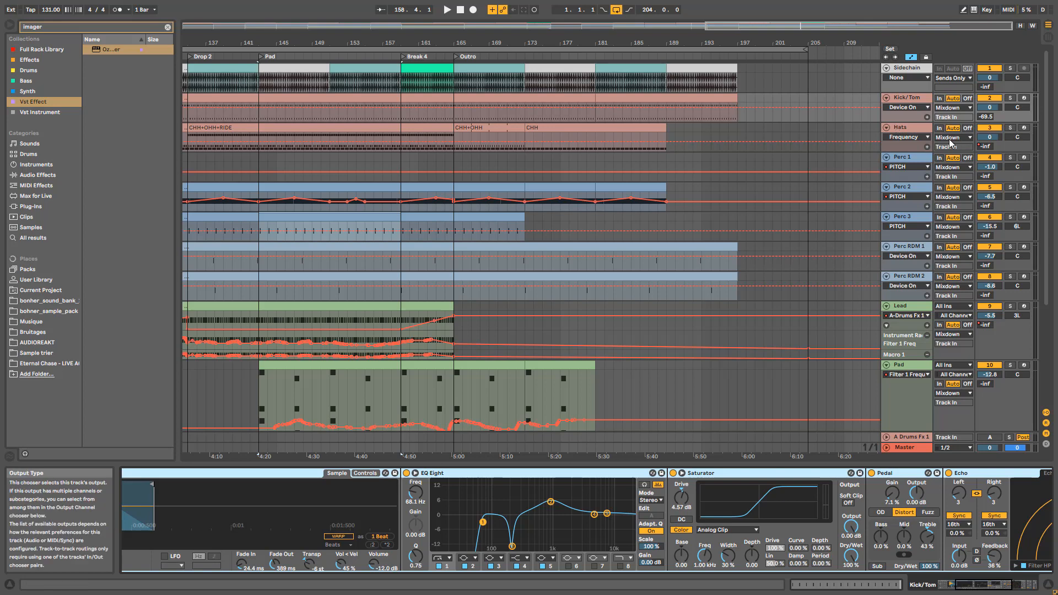
left_click(911, 156)
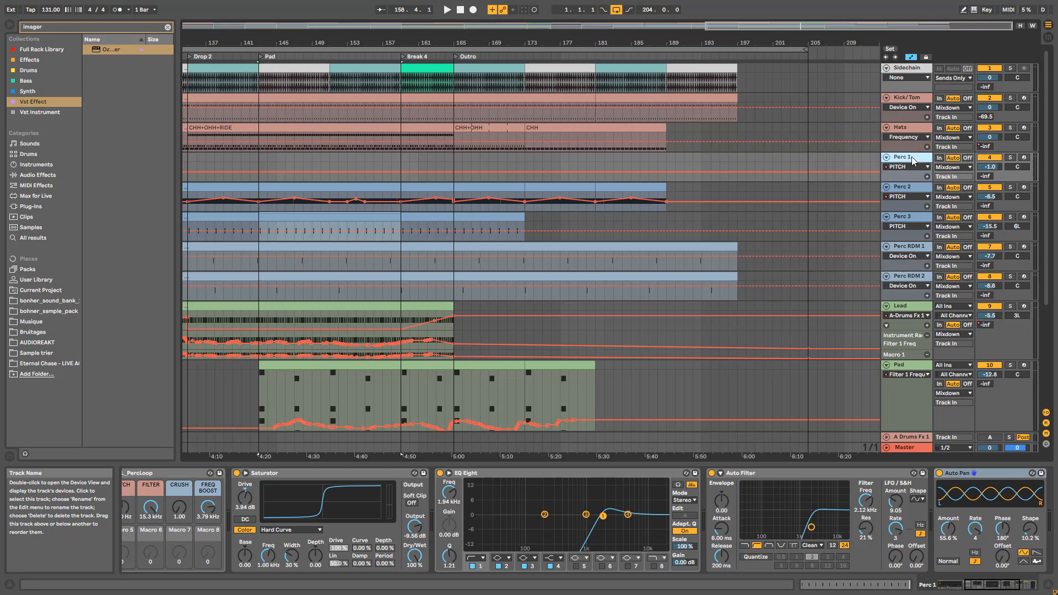
scroll(994, 529, "right", 5)
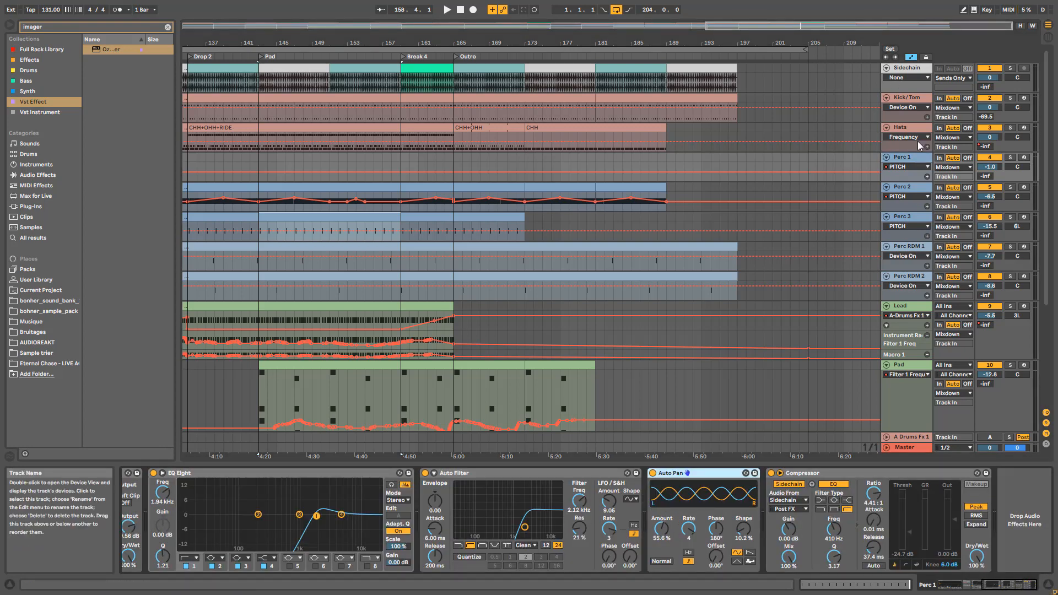
- Show the device chains of Perc 2 and Perc 3 through to their last effects, plus the Kick/Tom rack
left_click(908, 187)
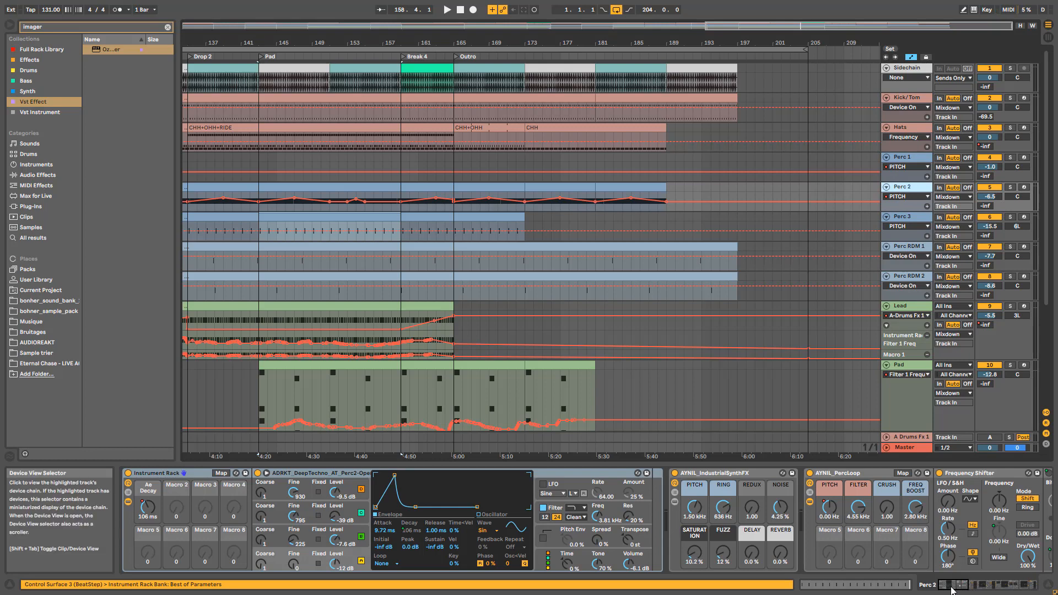
left_click_drag(951, 585, 988, 584)
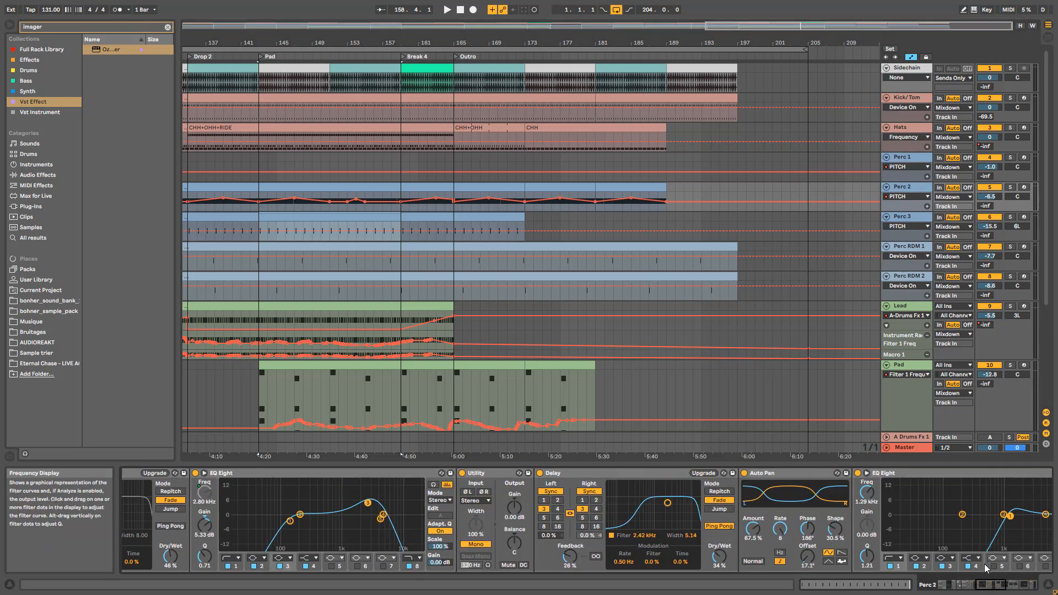
left_click(1032, 587)
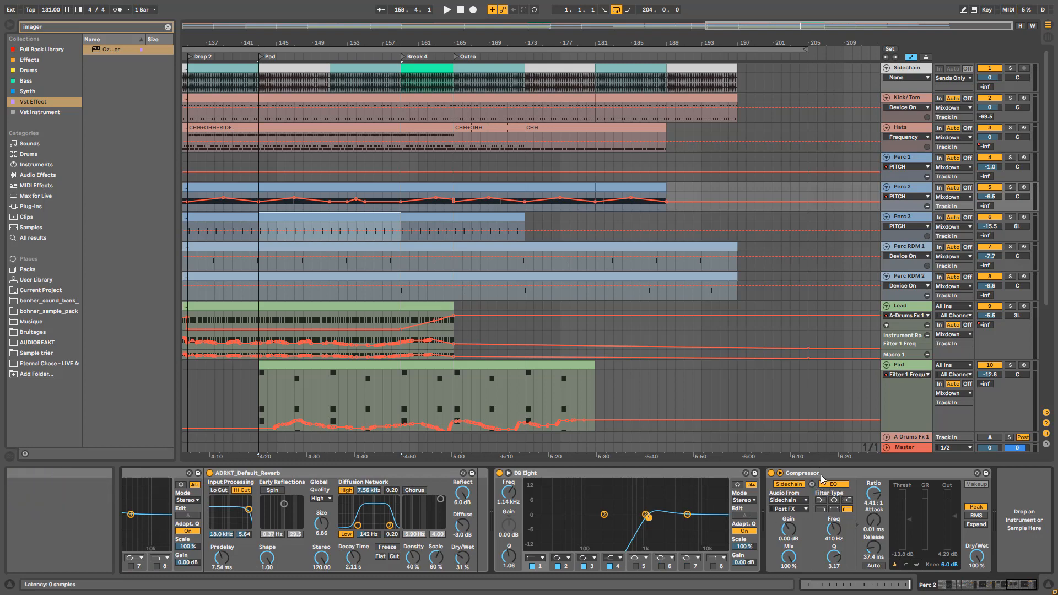
left_click(912, 229)
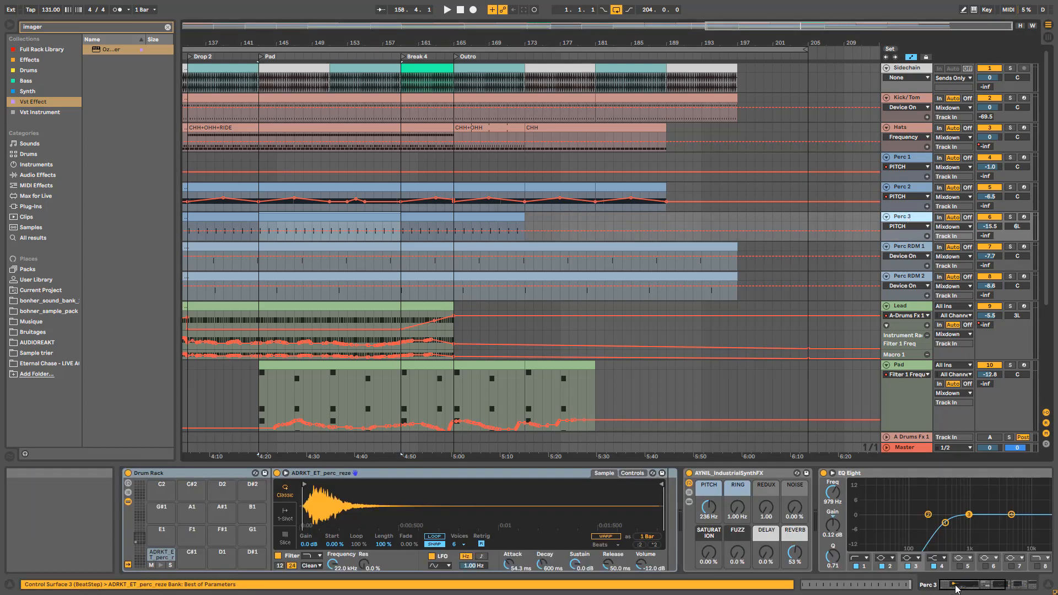
left_click(1018, 585)
left_click(908, 99)
left_click(128, 502)
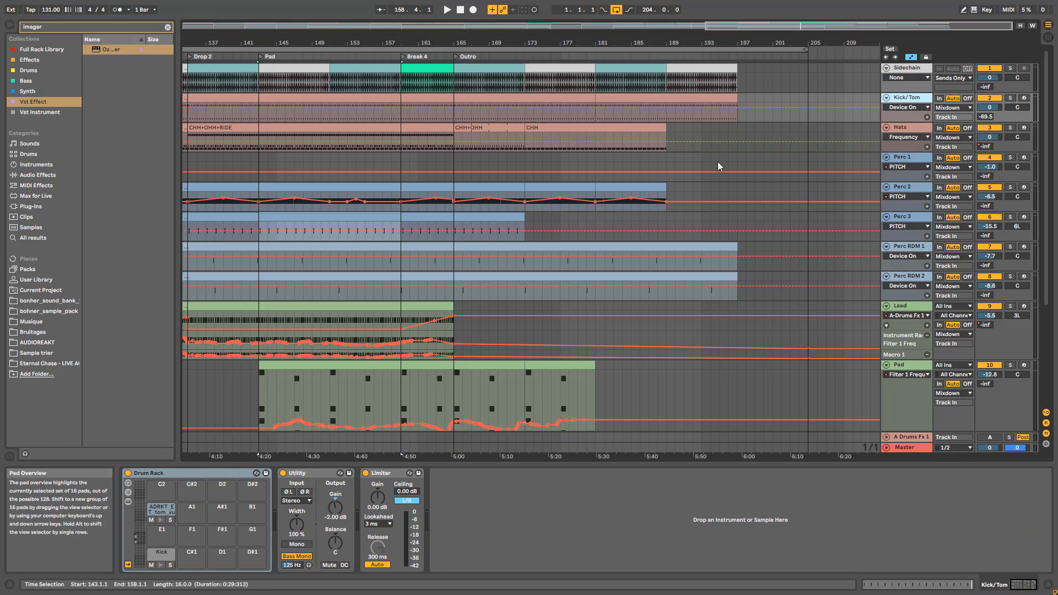
- Unmute the Ride pad in the Hats track's Drum Rack and hide the rack's chain devices
left_click(907, 132)
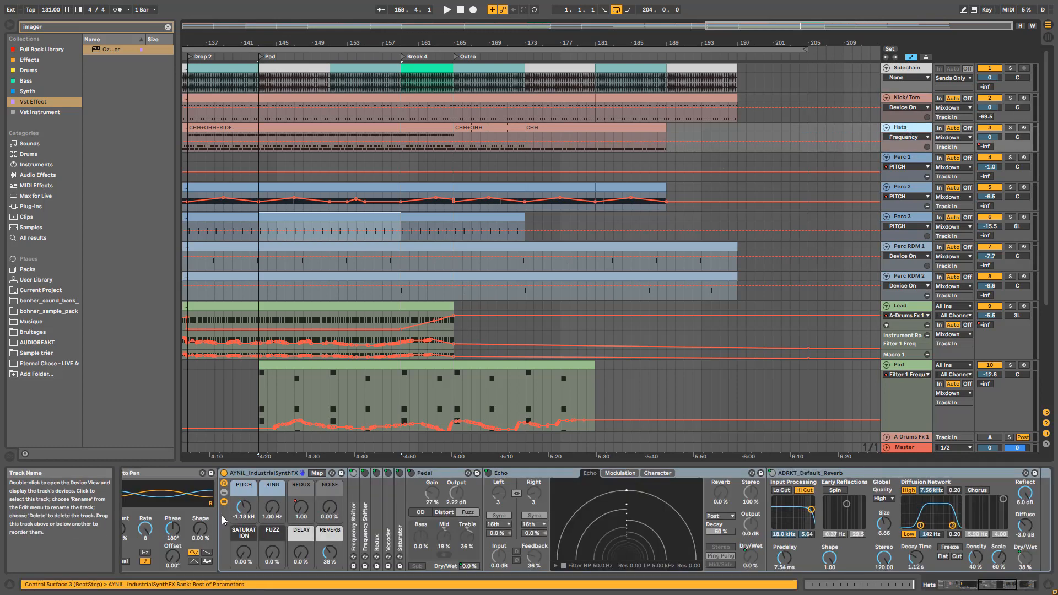
left_click_drag(956, 584, 934, 584)
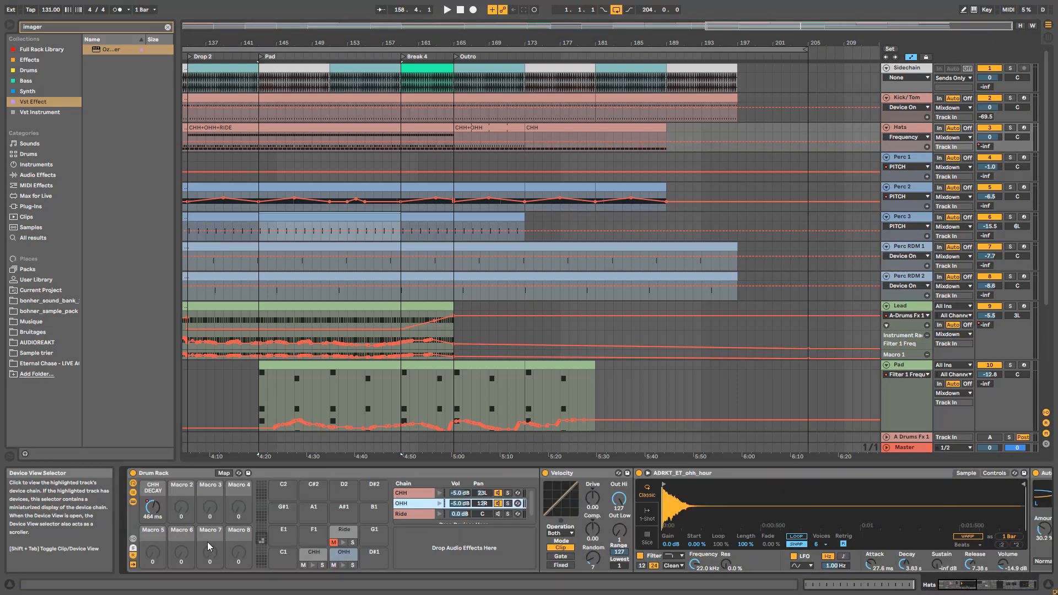
left_click(133, 502)
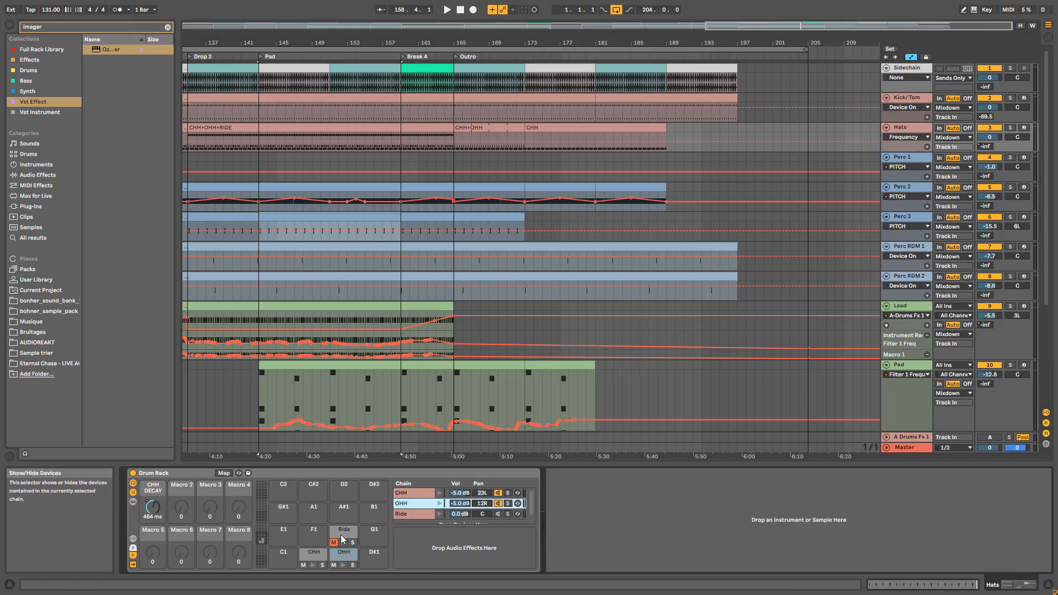
left_click(343, 553)
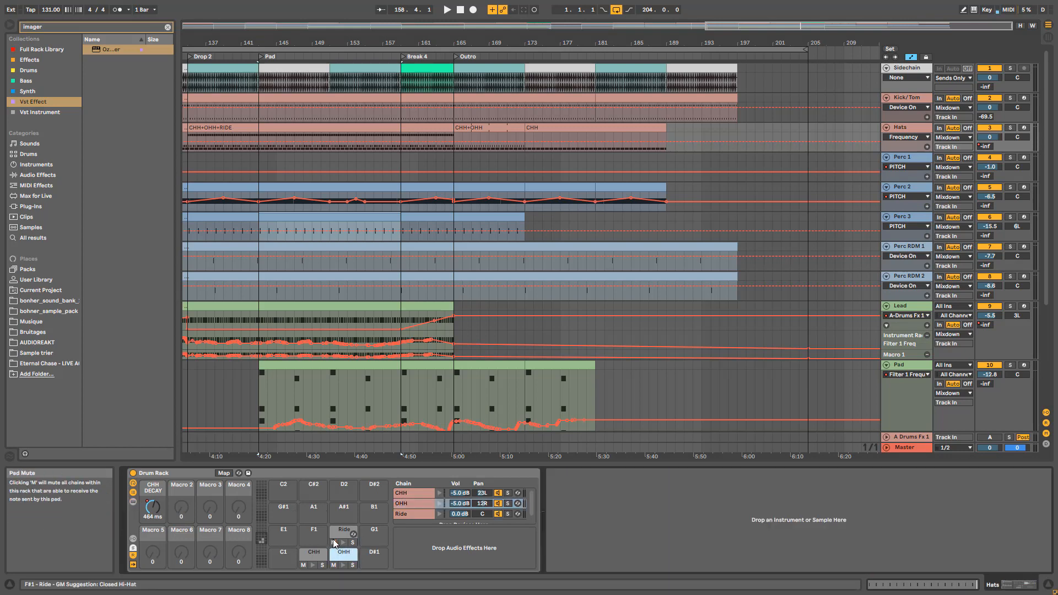
- Show the CHH and OHH pad chains of the Hats rack, ending at the EQ Eight and Drum Buss
left_click(309, 559)
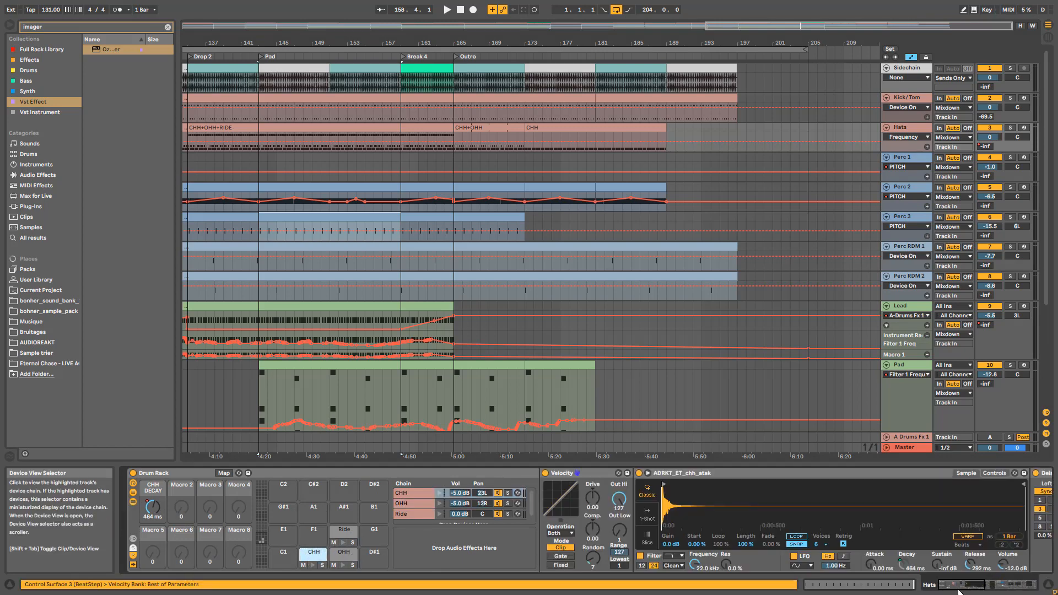
mouse_move(959, 592)
left_mouse_down()
mouse_move(1023, 585)
mouse_move(968, 589)
left_mouse_up()
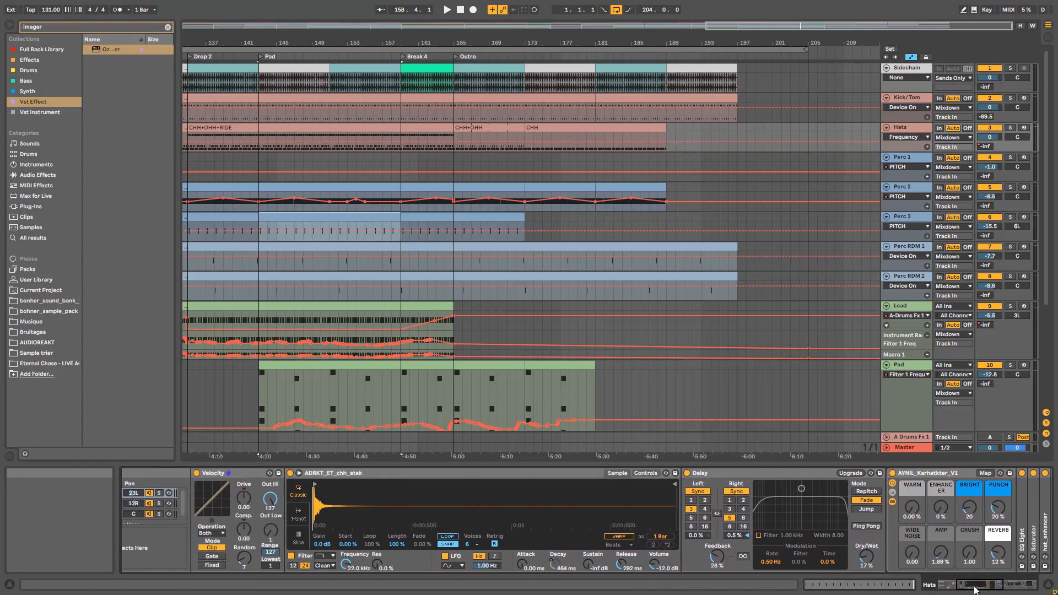
left_click(975, 590)
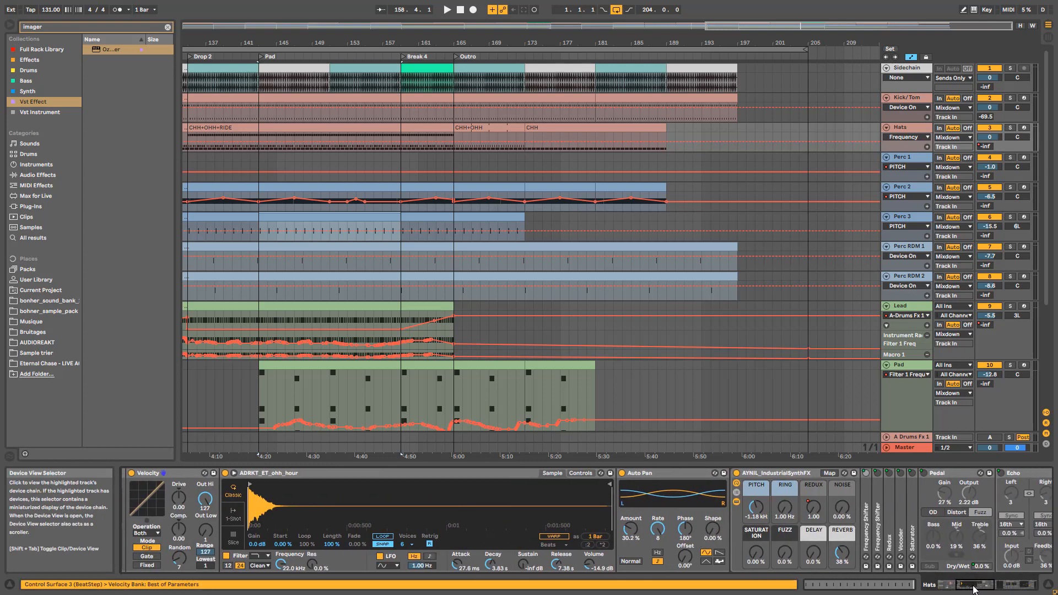
left_click_drag(974, 589, 1018, 588)
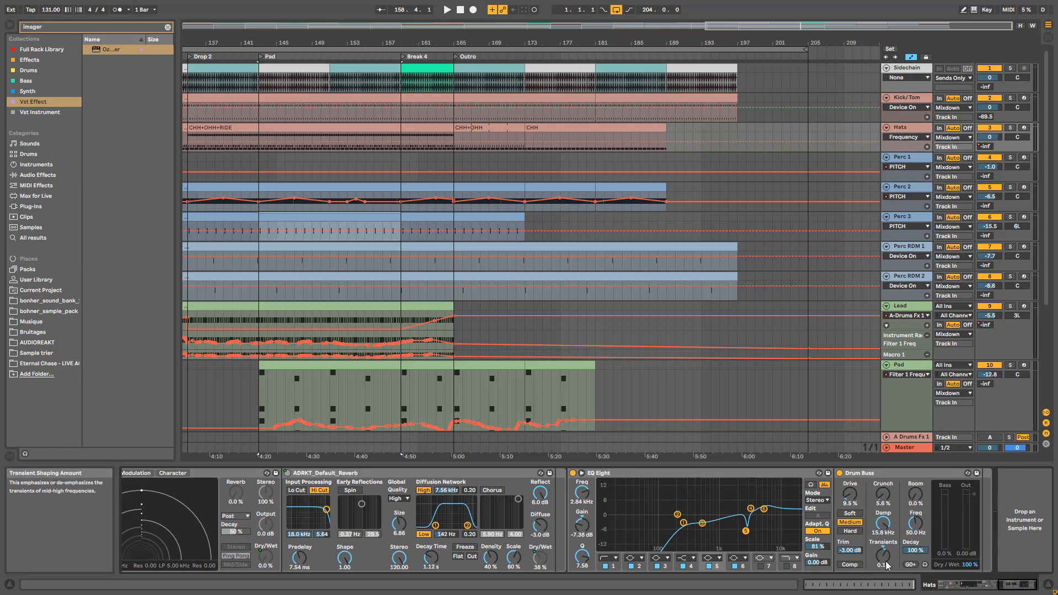
- Show the device chains of Perc 1, Lead and Pad, and solo the Pad track
left_click(912, 160)
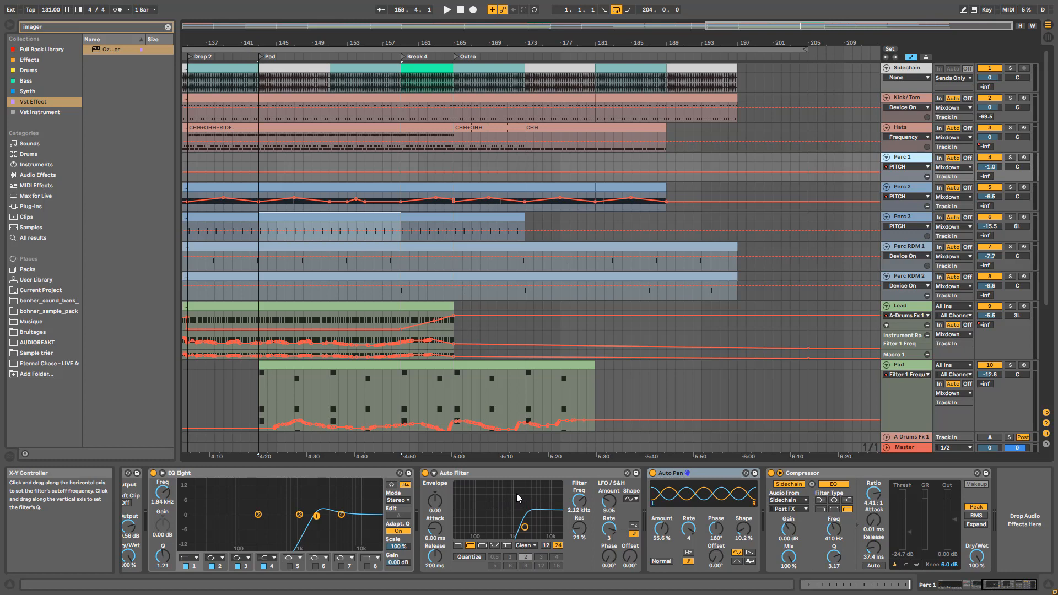
left_click(912, 367)
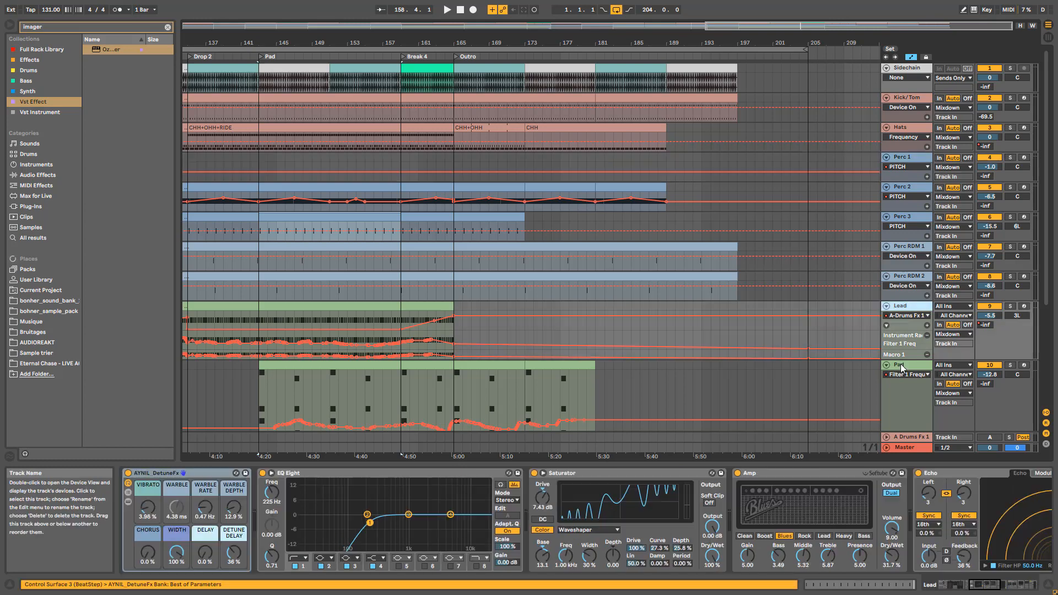
left_click_drag(949, 581, 990, 586)
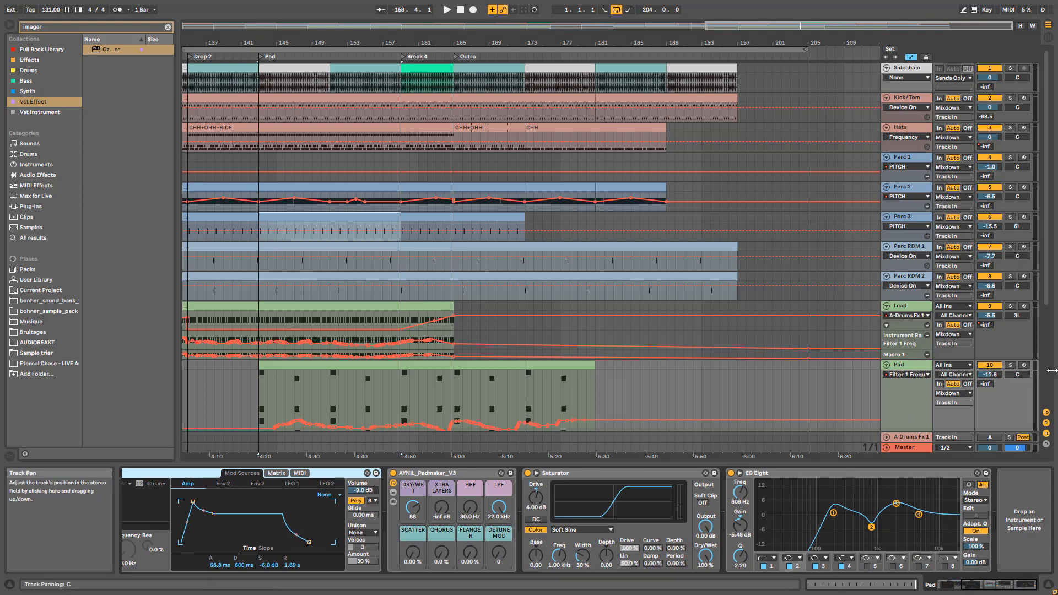
left_click(1007, 366)
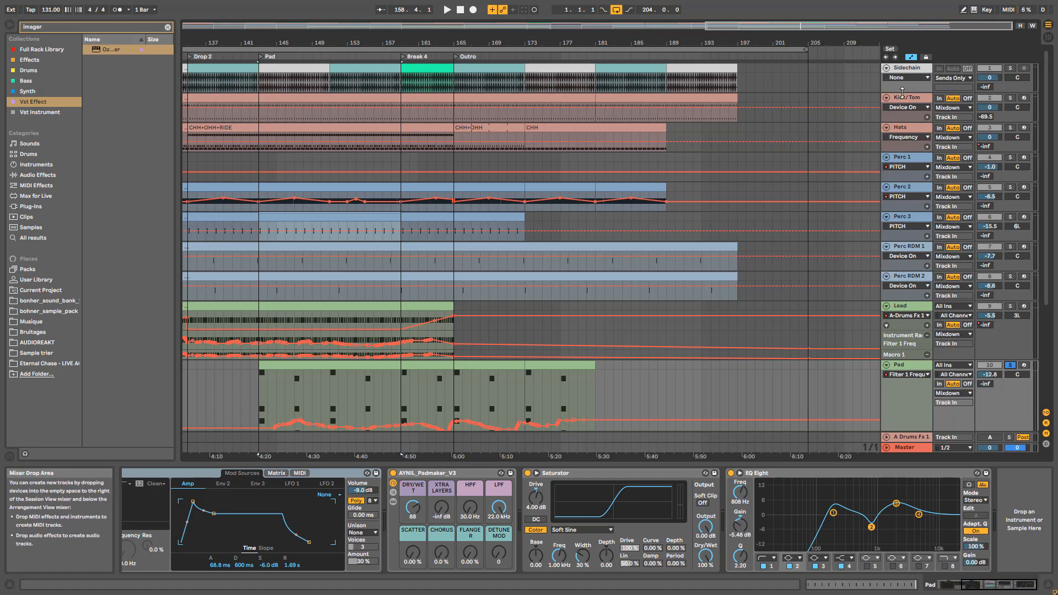
- Show Perc 2's effect chain again, moving back from its reverb and Compressor to the Delay and Auto Pan
left_click(905, 187)
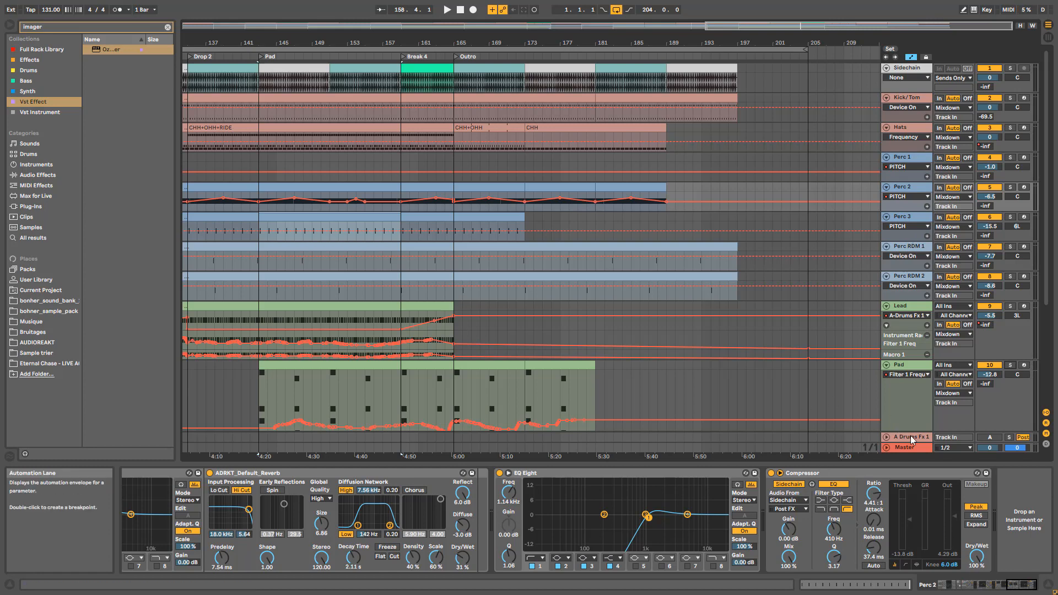
scroll(910, 436, "down", 3)
scroll(911, 441, "down", 2)
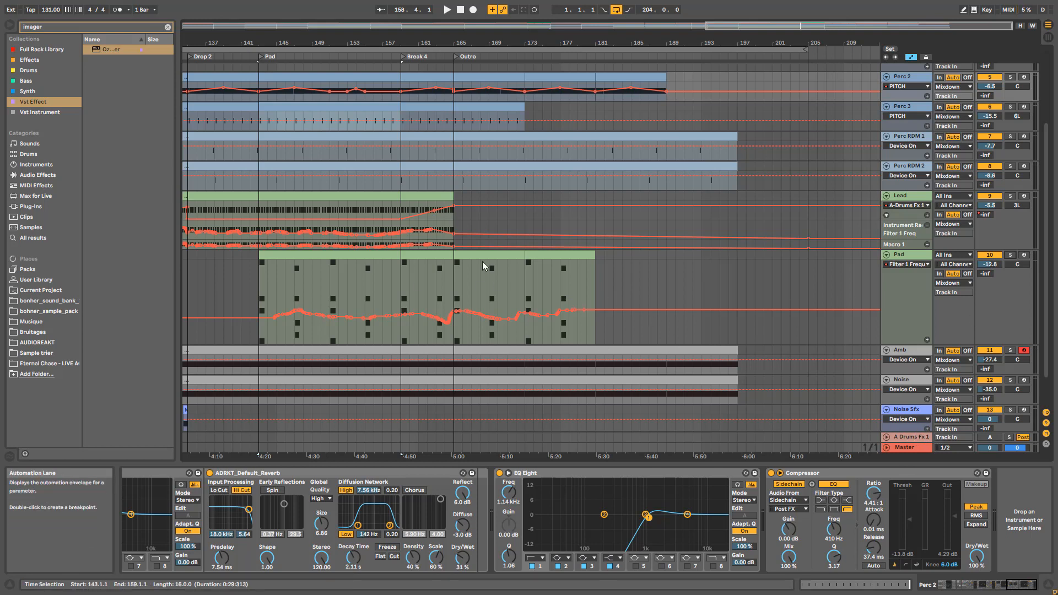
left_click(903, 280)
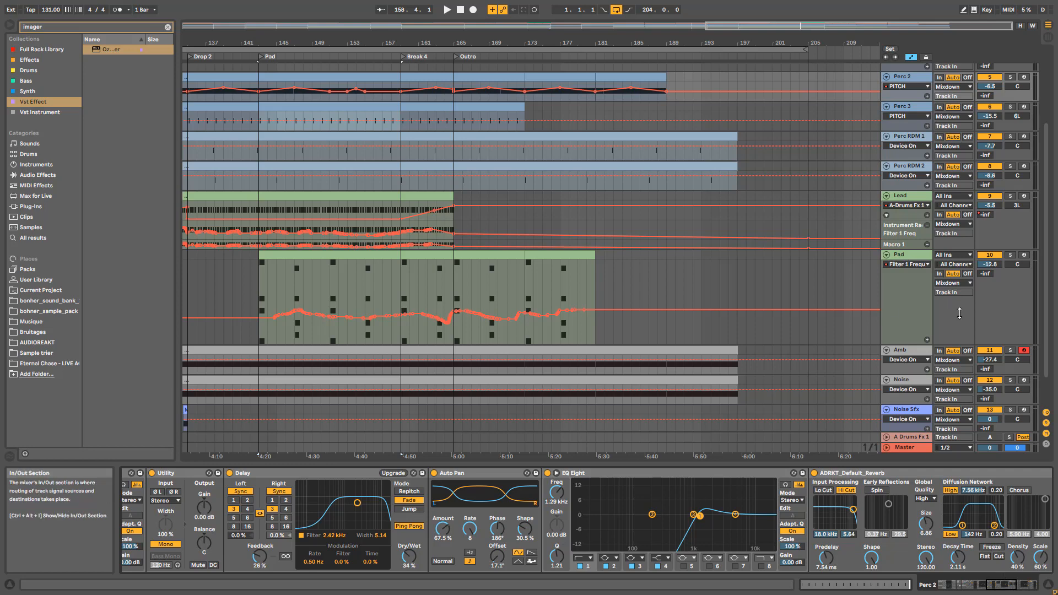
scroll(959, 309, "up", 3)
scroll(925, 133, "up", 2)
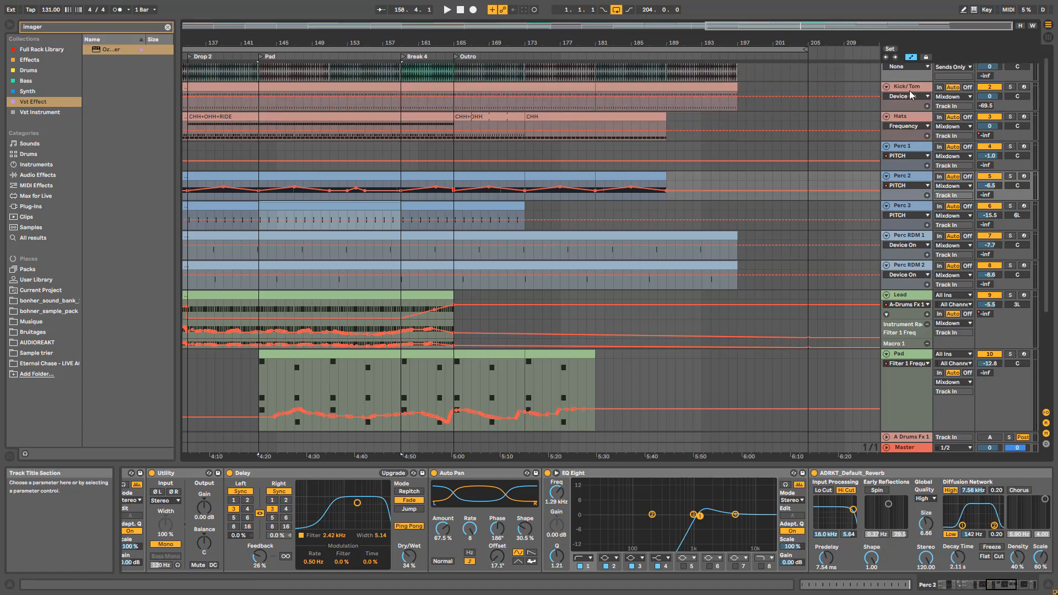
- Compare the device chains of Hats, Perc 2, Lead and Pad, ending at the Lead's Echo and reverb
left_click(912, 118)
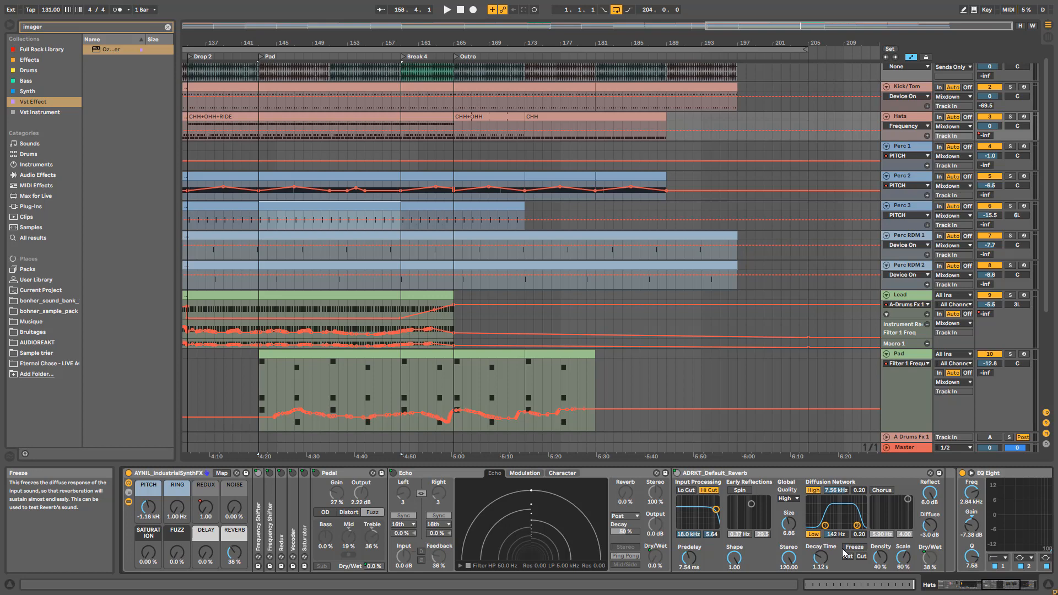
left_click(903, 177)
scroll(909, 242, "down", 2)
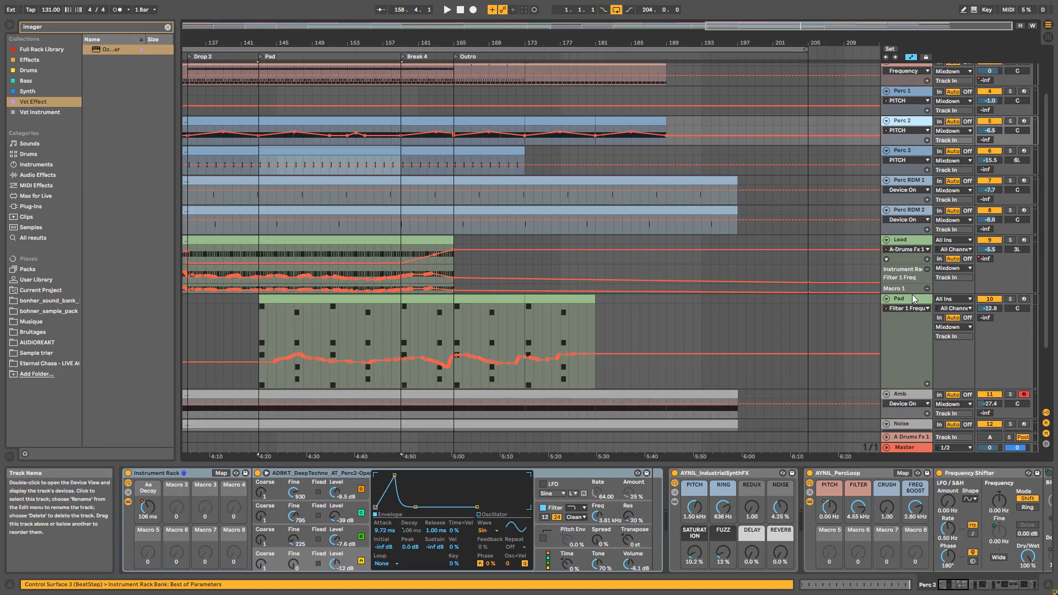
left_click(906, 245)
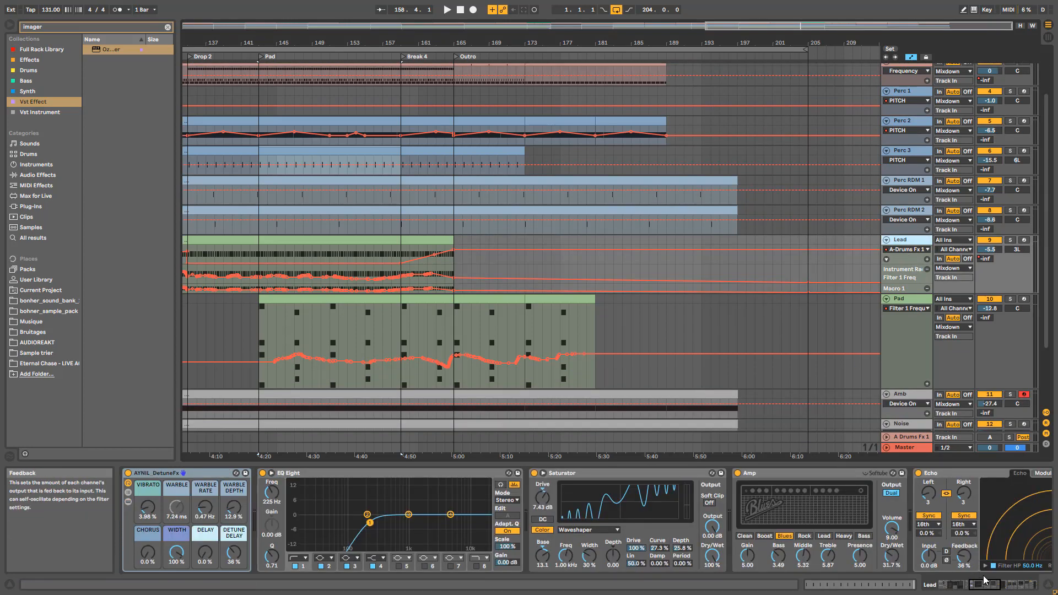
left_click(955, 588)
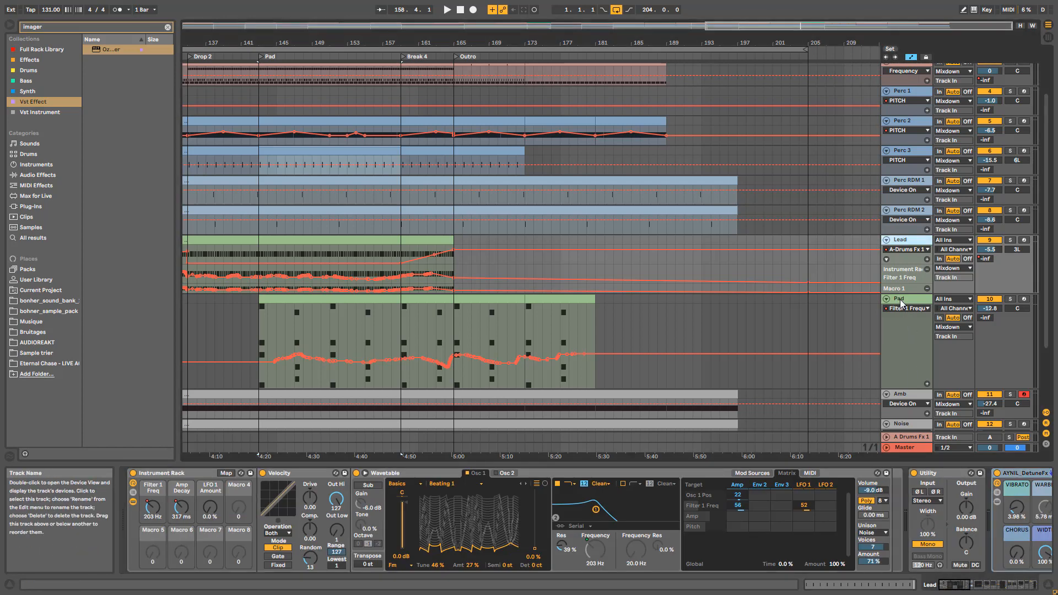
left_click(900, 300)
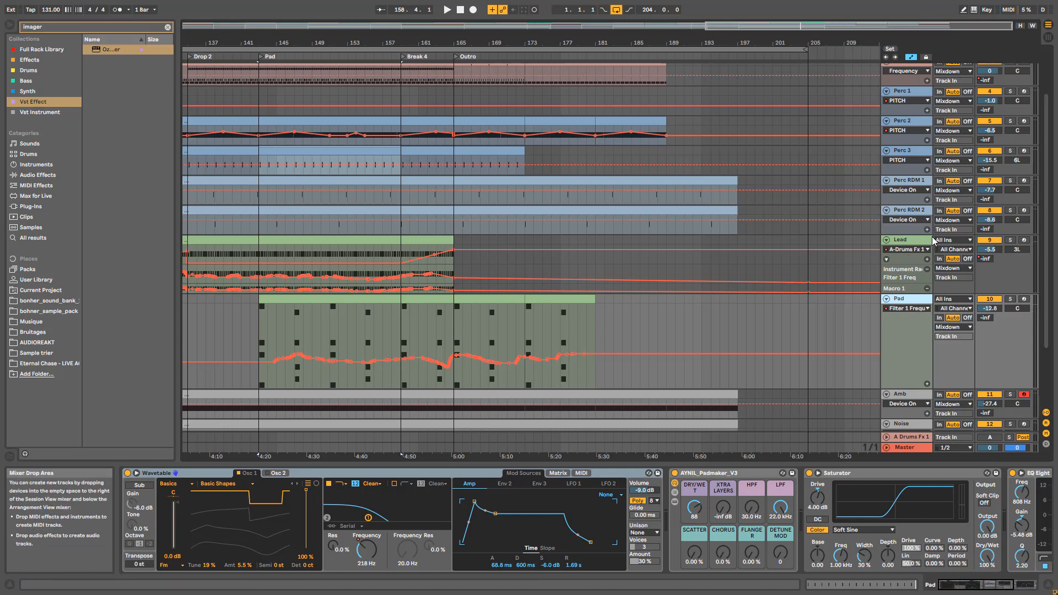
left_click(925, 286)
- Show the Delay and Empty Club reverb in the A-Drums Fx 1 return track's rack
scroll(527, 551, "down", 10)
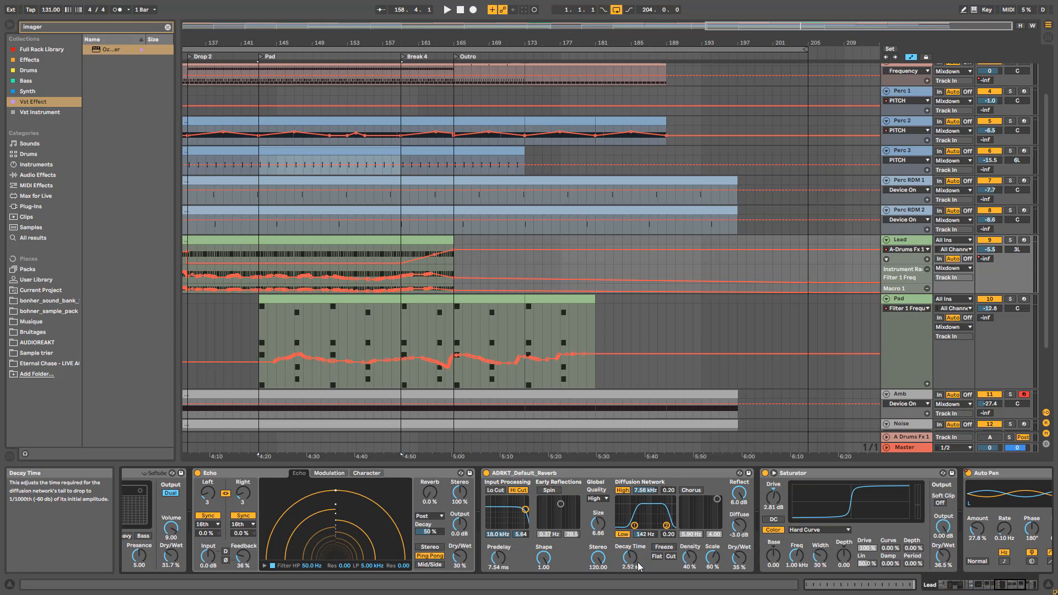
scroll(877, 310, "up", 1)
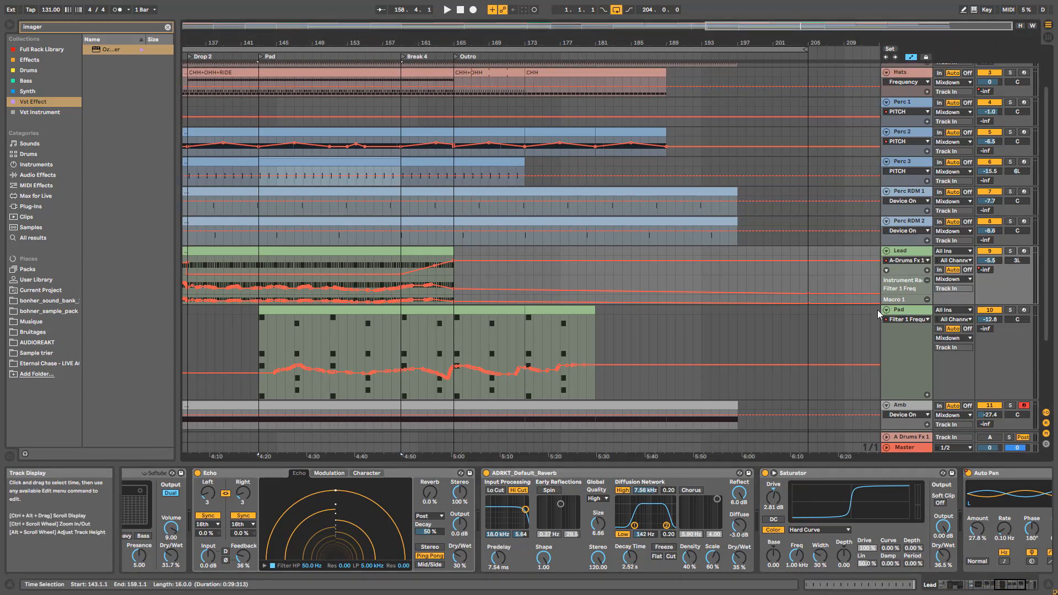
scroll(864, 311, "down", 3)
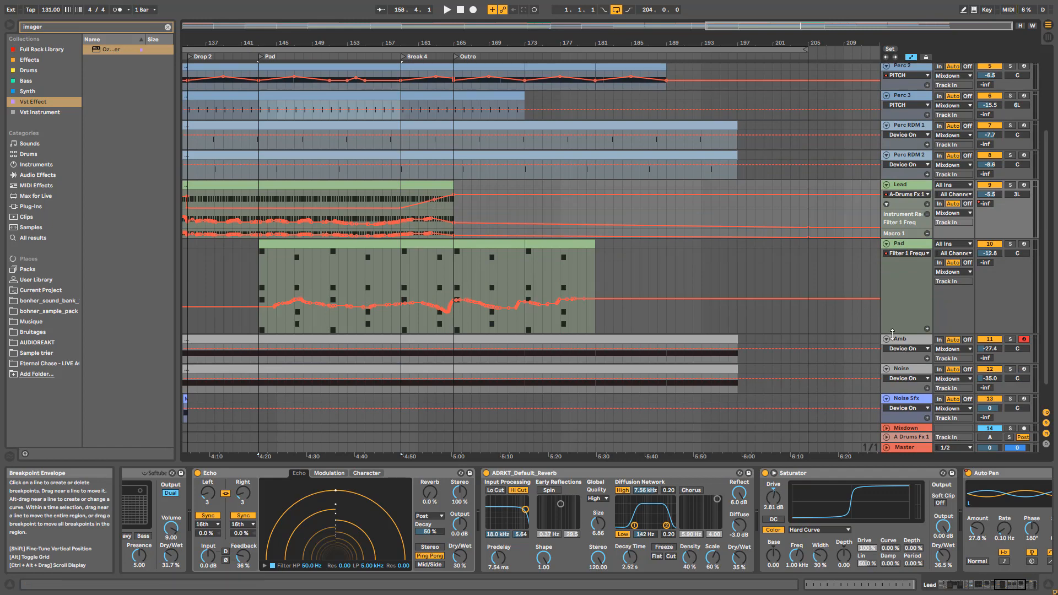
scroll(887, 363, "down", 1)
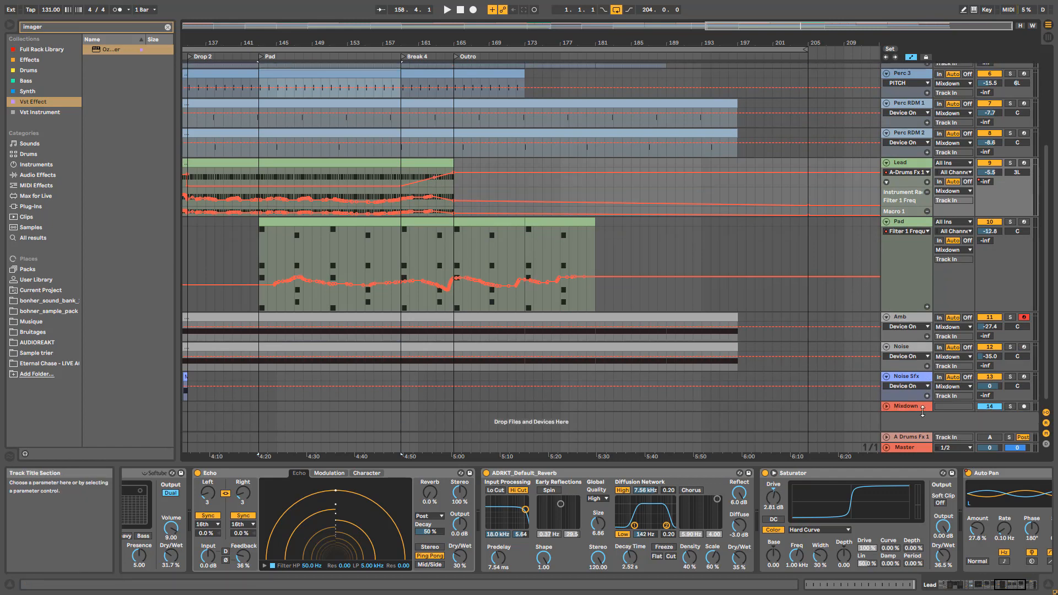
left_click(905, 439)
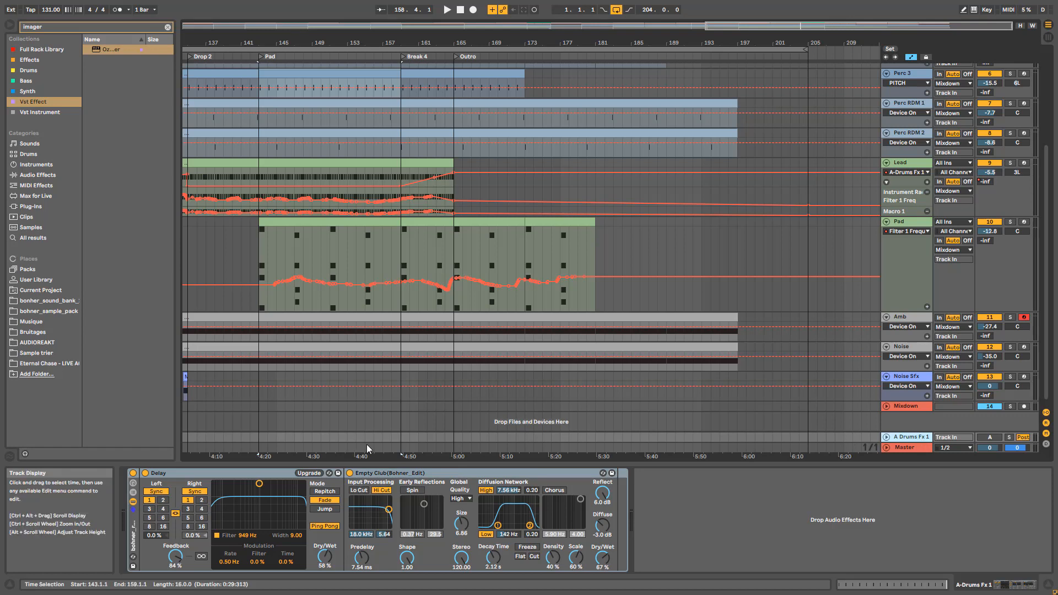
- Unfold the Mixdown track to show its EQ Eight, Riser rack and Utility, and its RISER KNOB automation across the arrangement
left_click(886, 406)
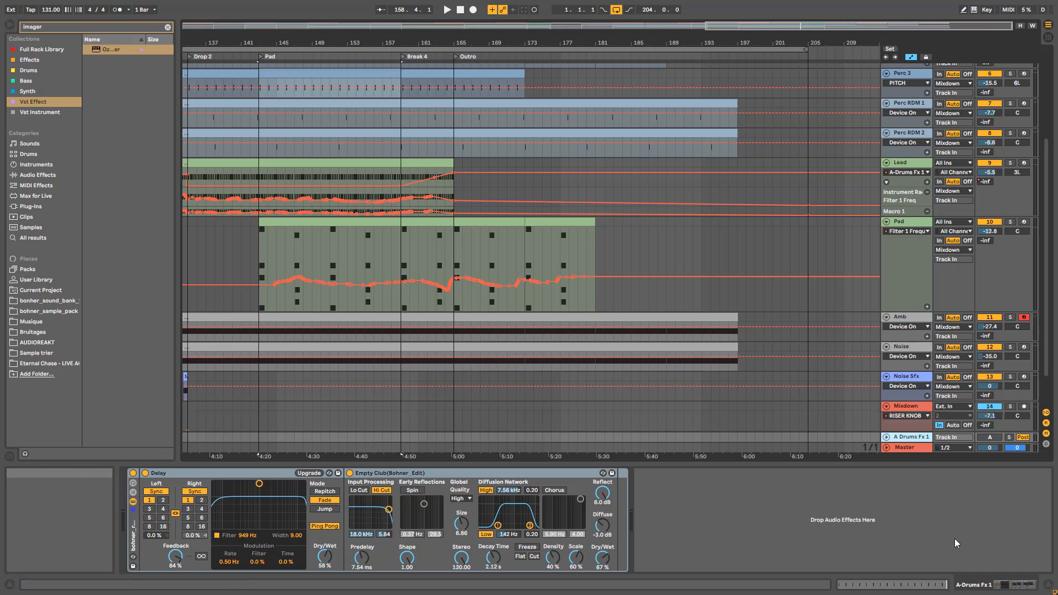
scroll(904, 414, "down", 2)
left_click(908, 368)
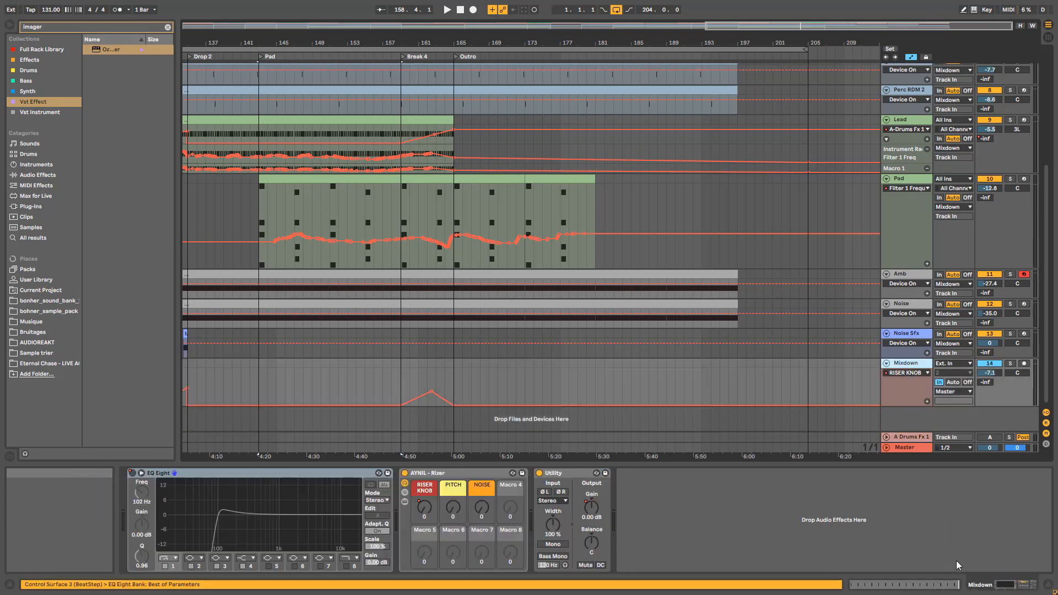
left_click(1020, 586)
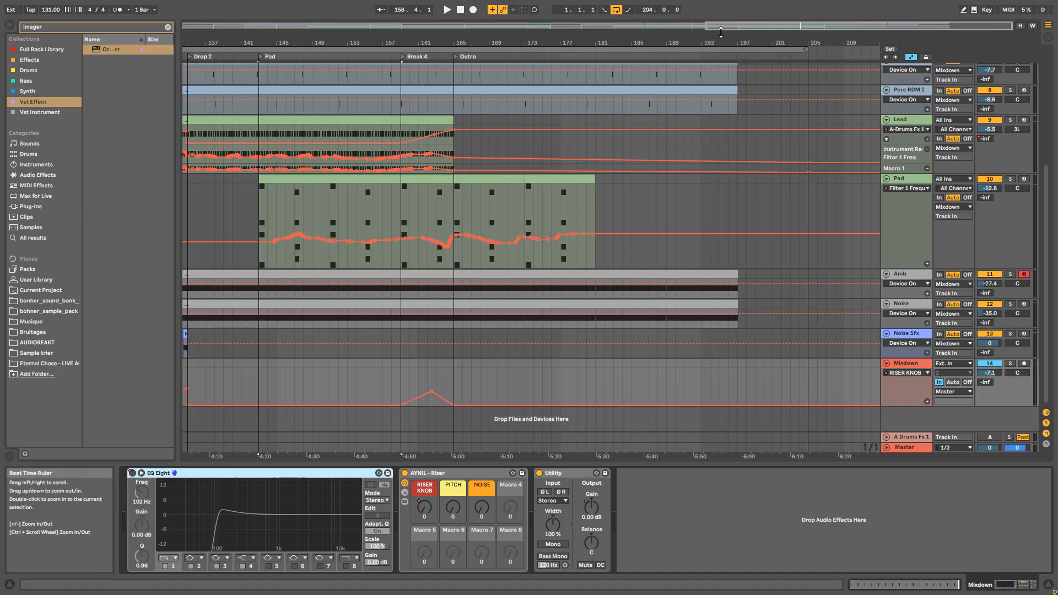
left_click_drag(772, 26, 732, 26)
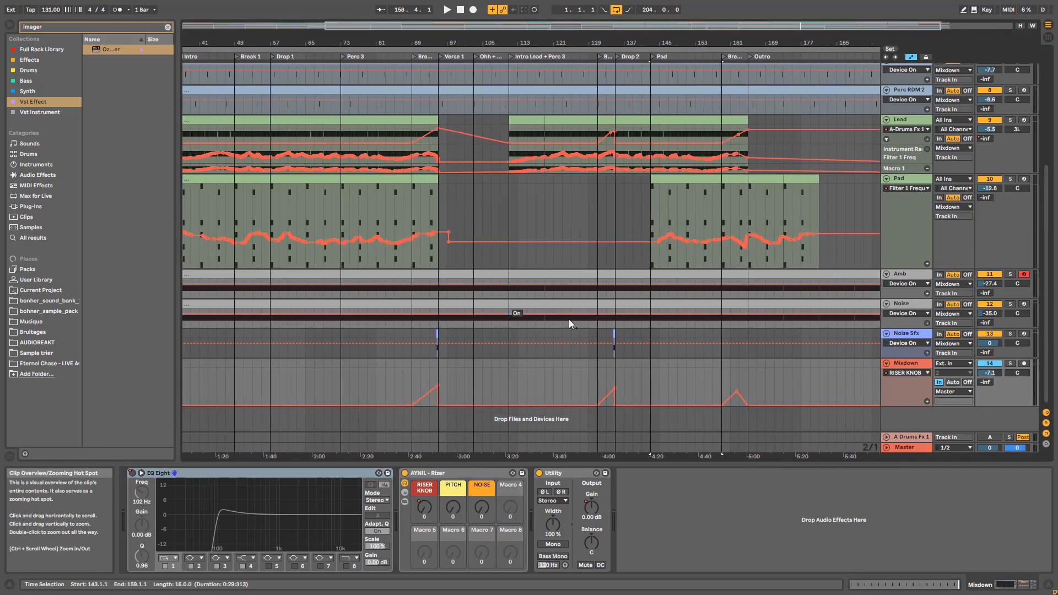
- Show the EQ Eight Device On automation in the Mixdown track's lane and clear the browser search
left_click(917, 373)
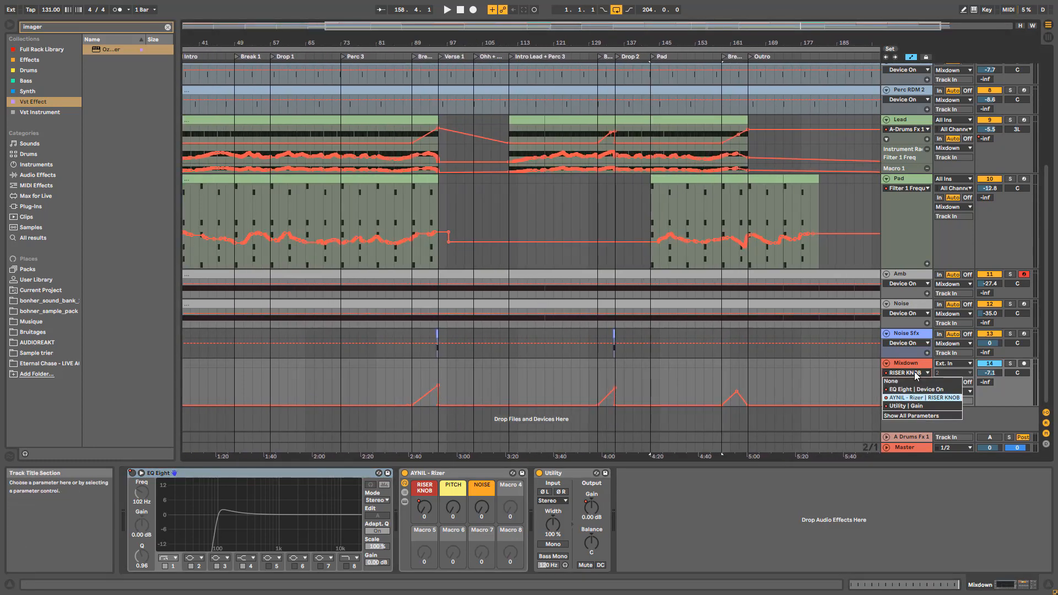
left_click(916, 391)
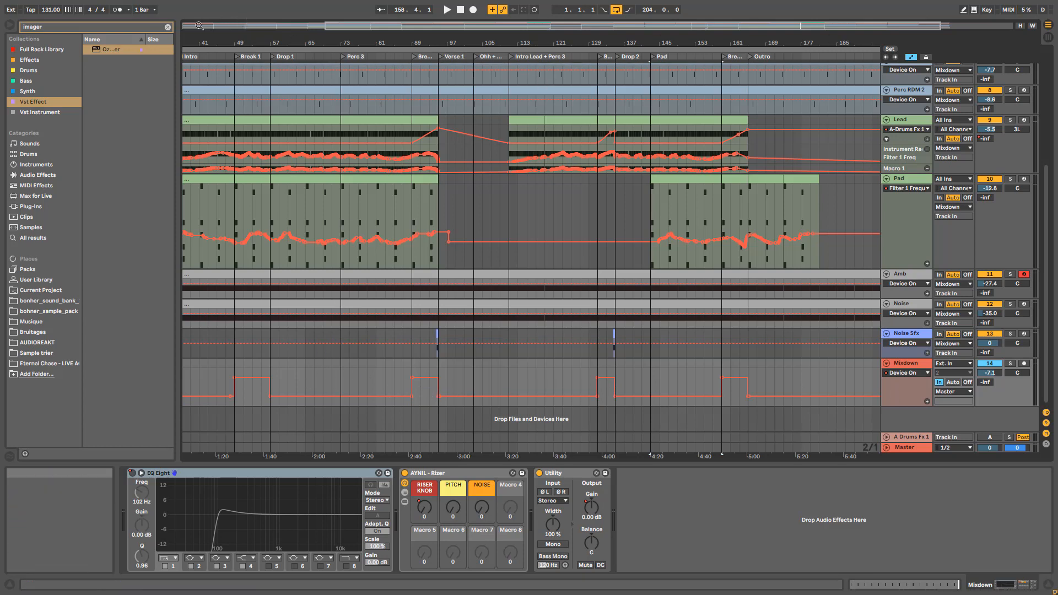
left_click(167, 27)
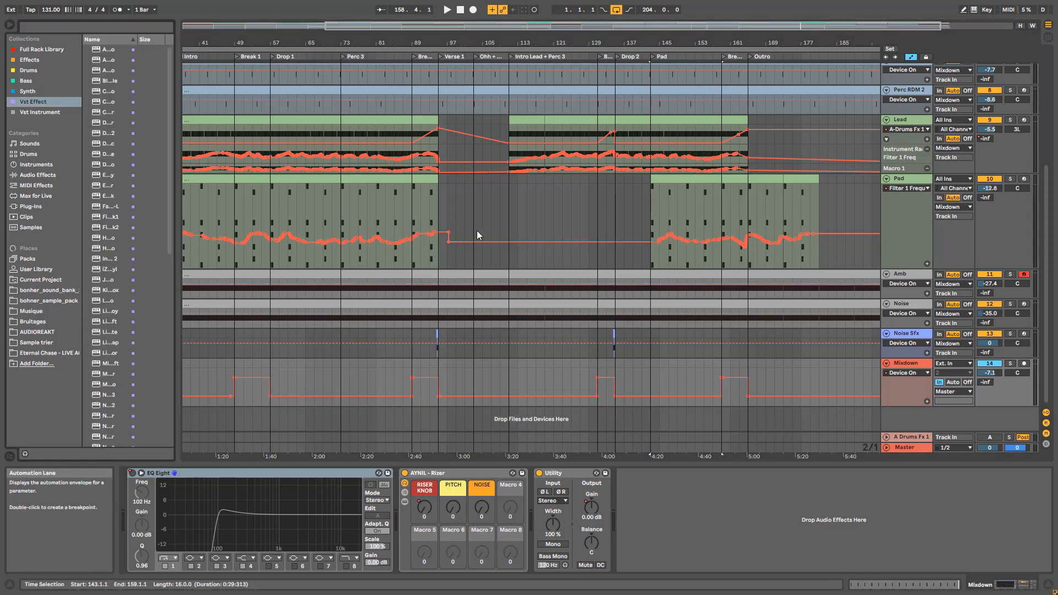
- Open the Master track's ADRKT_DeepTechno mastering rack to show the chain of devices inside it
left_click(948, 452)
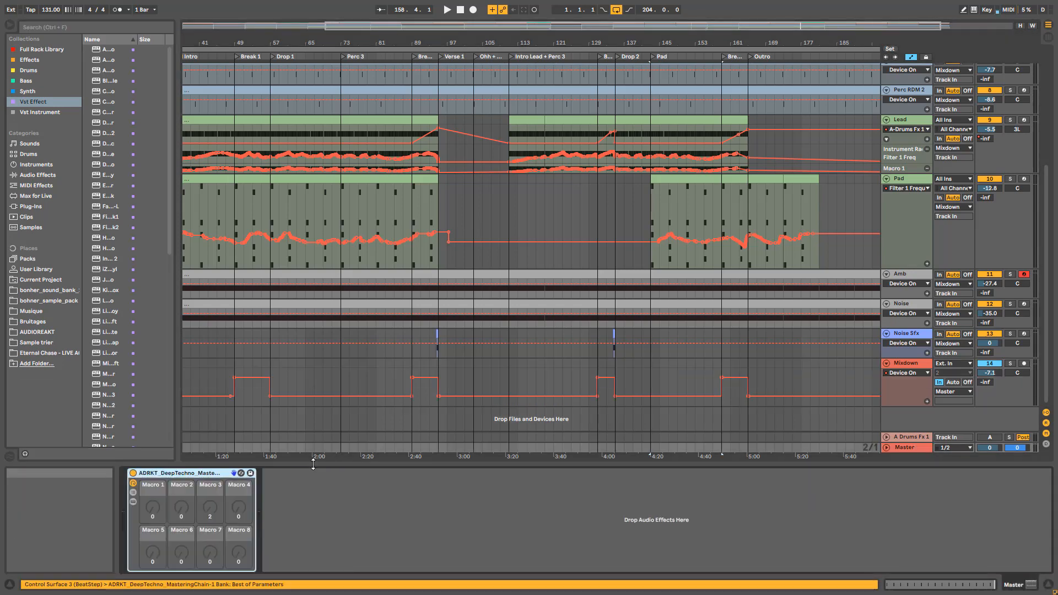
left_click(133, 503)
double_click(292, 473)
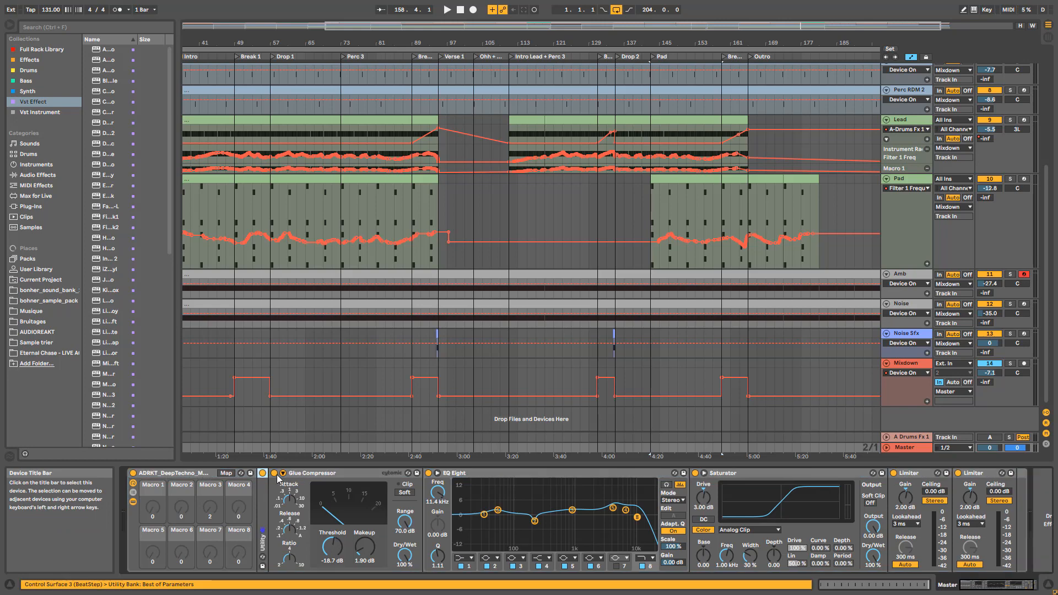
- Switch off the Glue Compressor, EQ Eight, Saturator and both Limiters in the Master's mastering rack
left_click(419, 477)
left_click(429, 473)
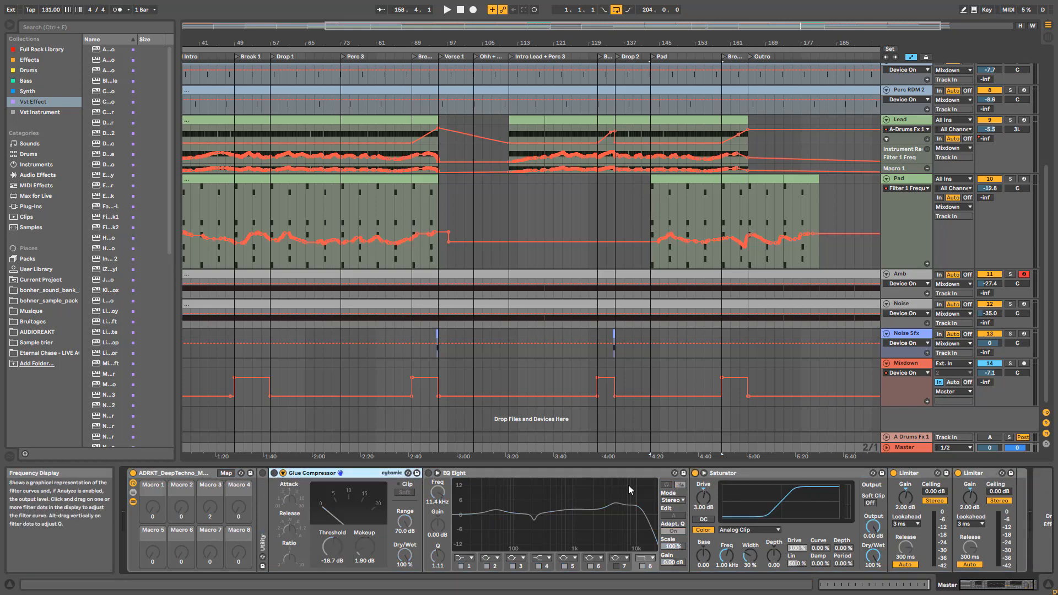
left_click(695, 472)
left_click(894, 473)
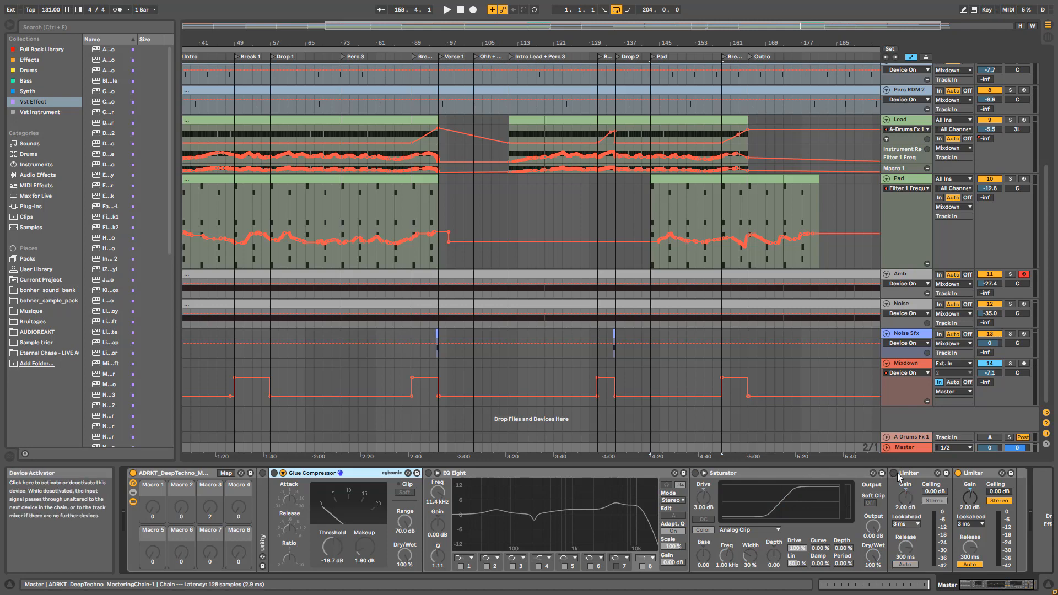
left_click(959, 472)
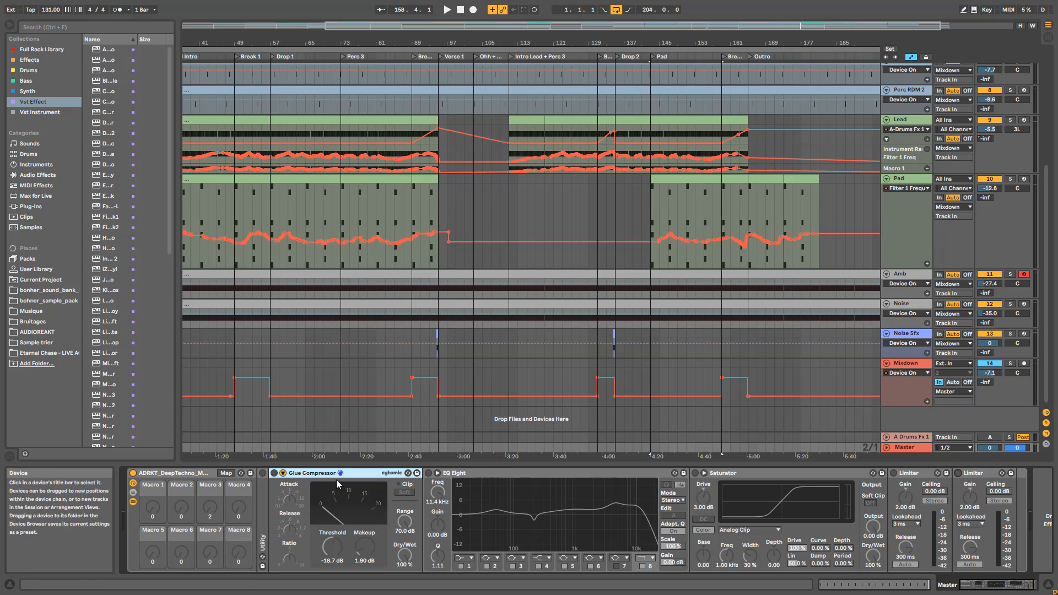
- Unfold the mastering rack's Utility, switch it on, and start playback to hear its Bass Mono setting
double_click(259, 517)
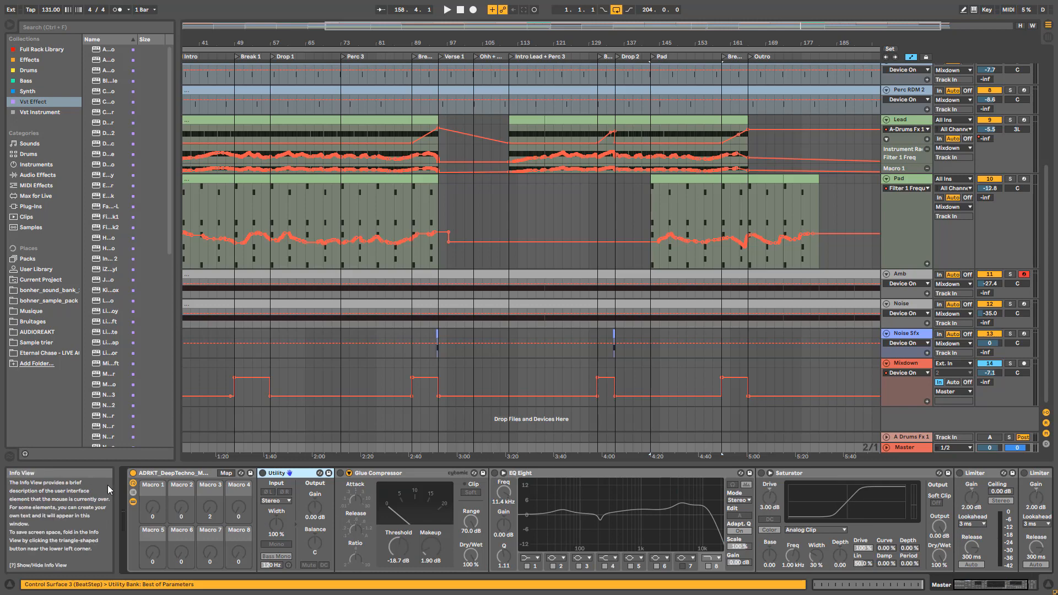
left_click(263, 473)
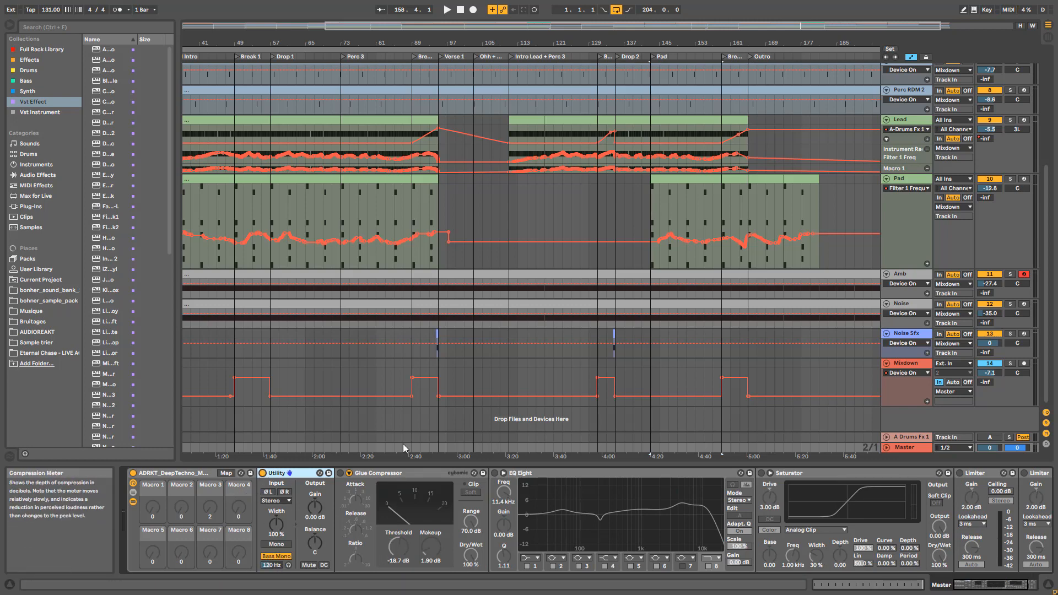
key("space")
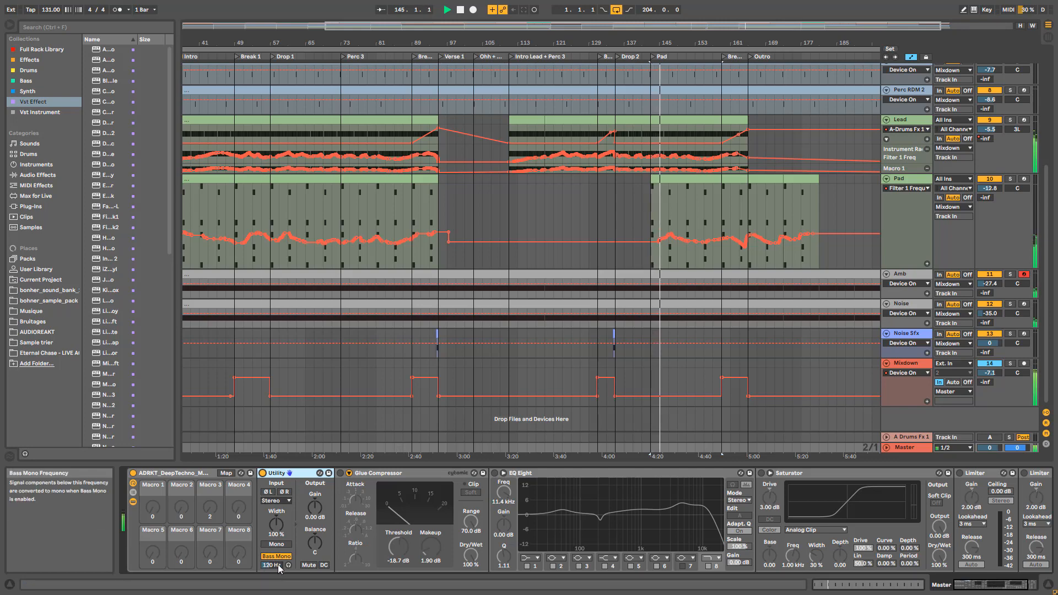
- Loop the 16-bar Pad section from bar 143 and return to the Master chain with the Glue Compressor switched on
left_click(341, 475)
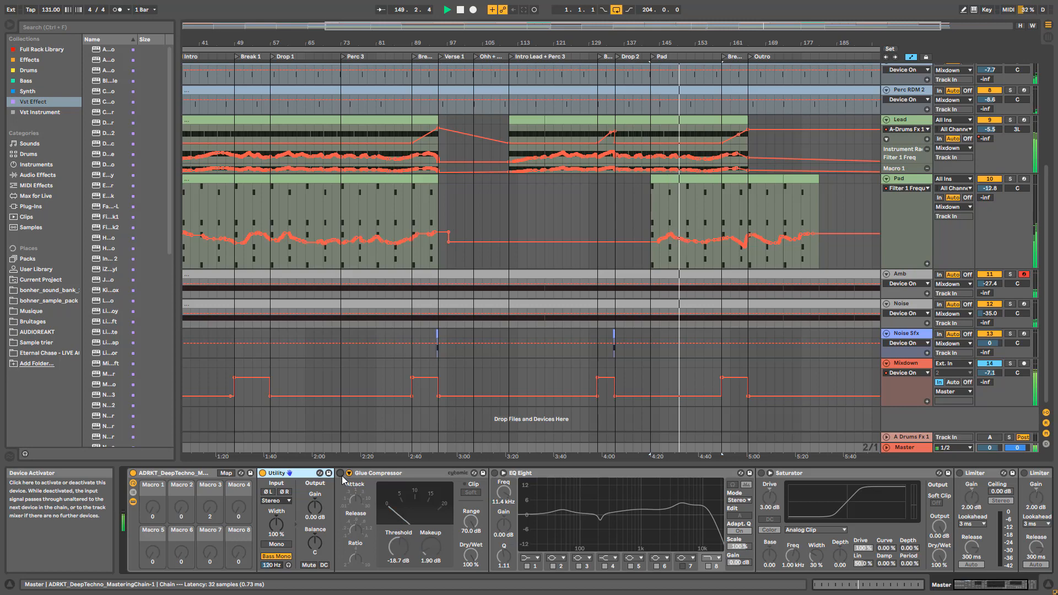
left_click(711, 180)
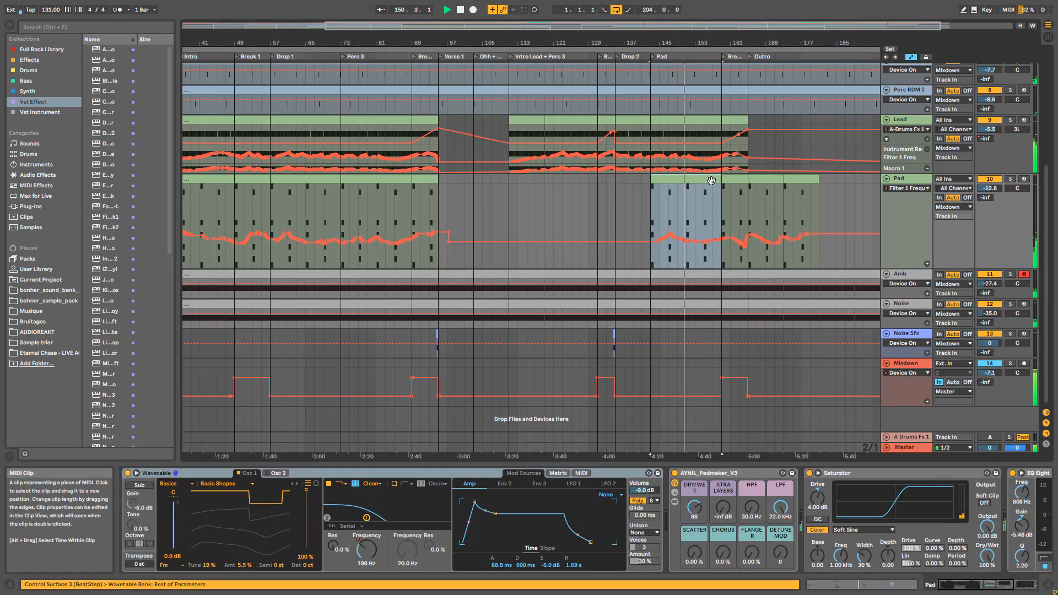
key("ctrl+l")
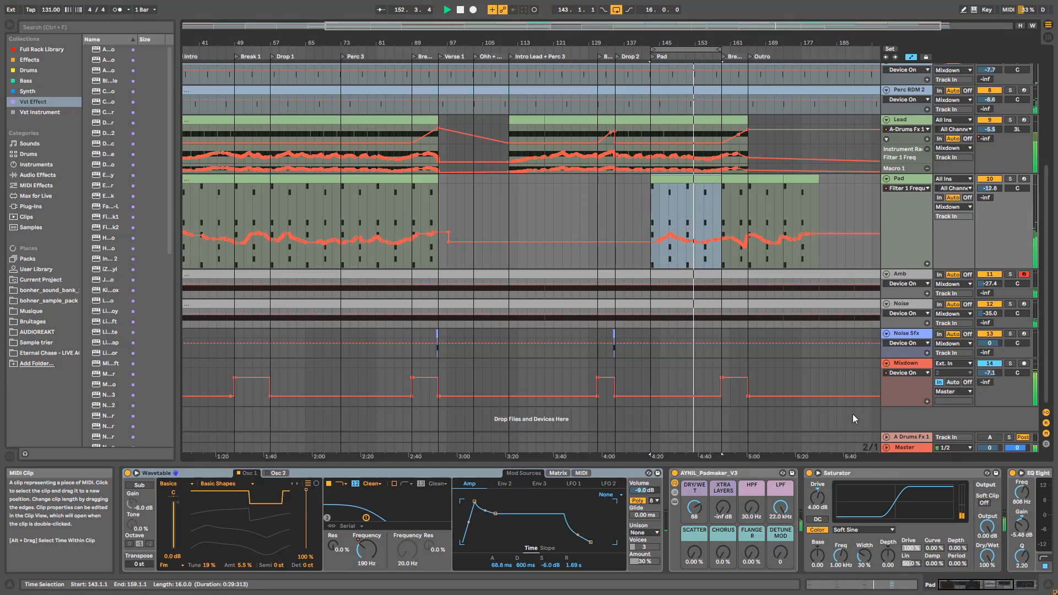
left_click(900, 445)
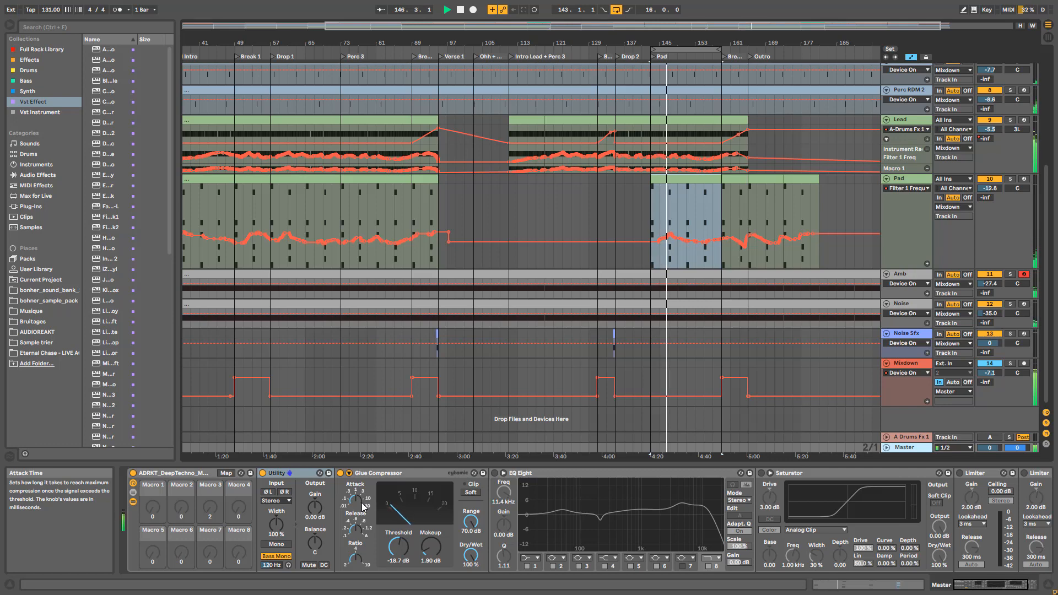
- Compare the looped section with and without the mastering EQ Eight, leaving the EQ switched on
left_click(495, 473)
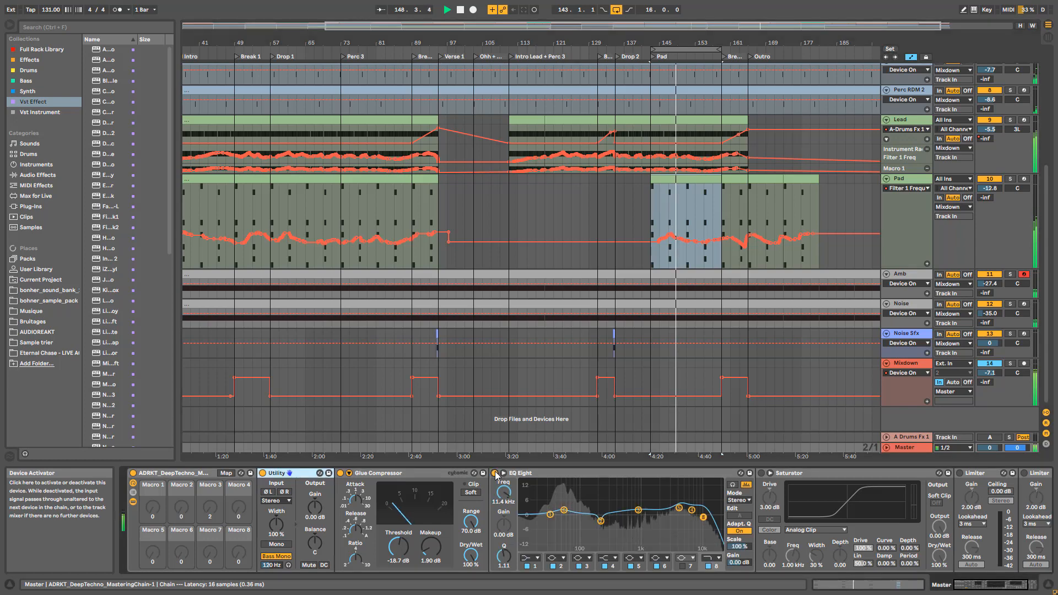
left_click(494, 472)
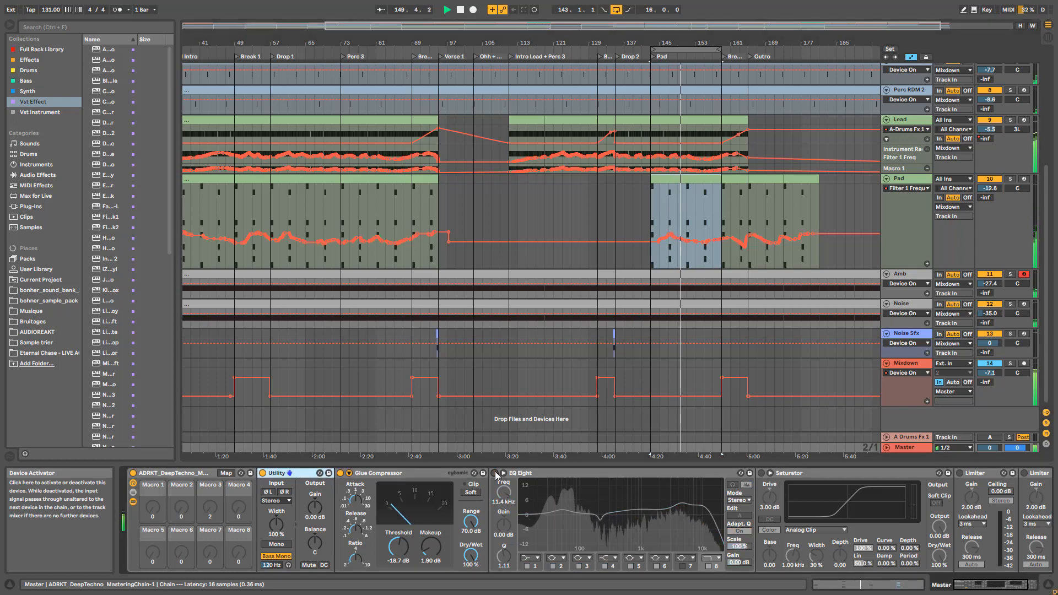
left_click(495, 473)
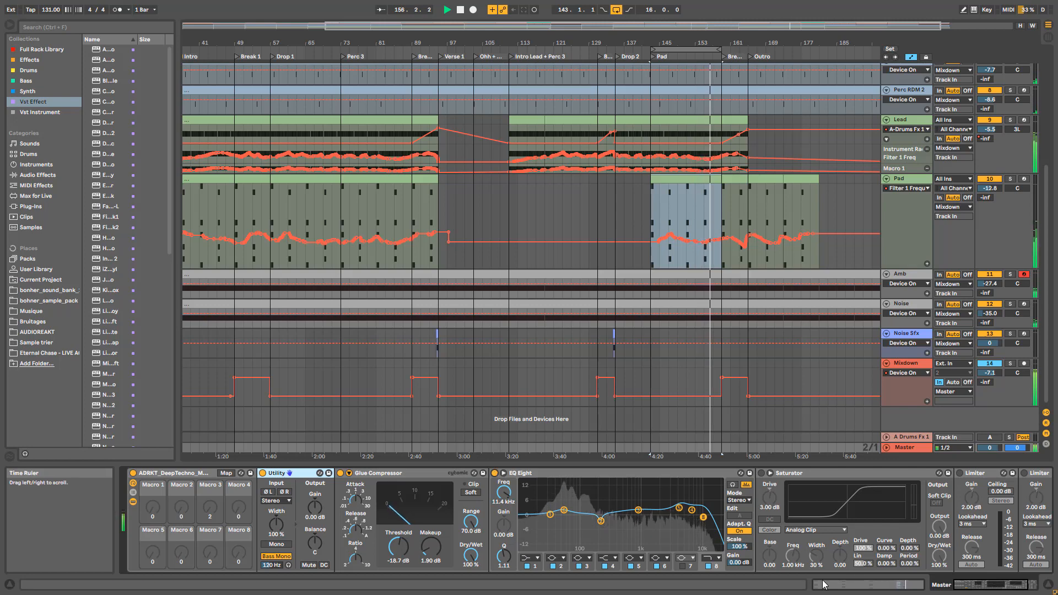
- Examine the mastering EQ Eight's low boost in band 2 and its narrow low-mid cut
left_click(563, 510)
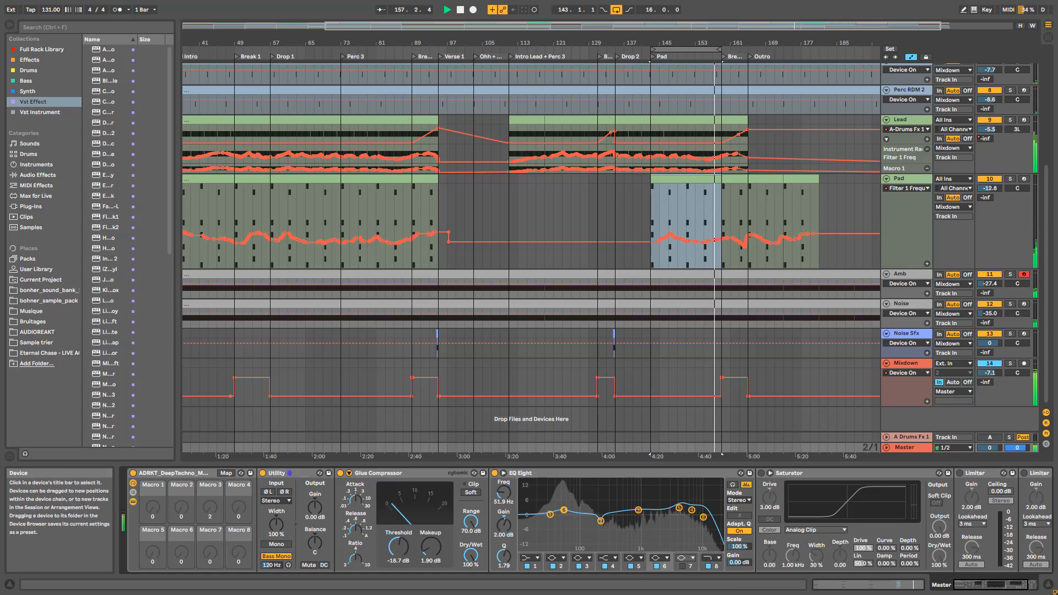
left_click(656, 567)
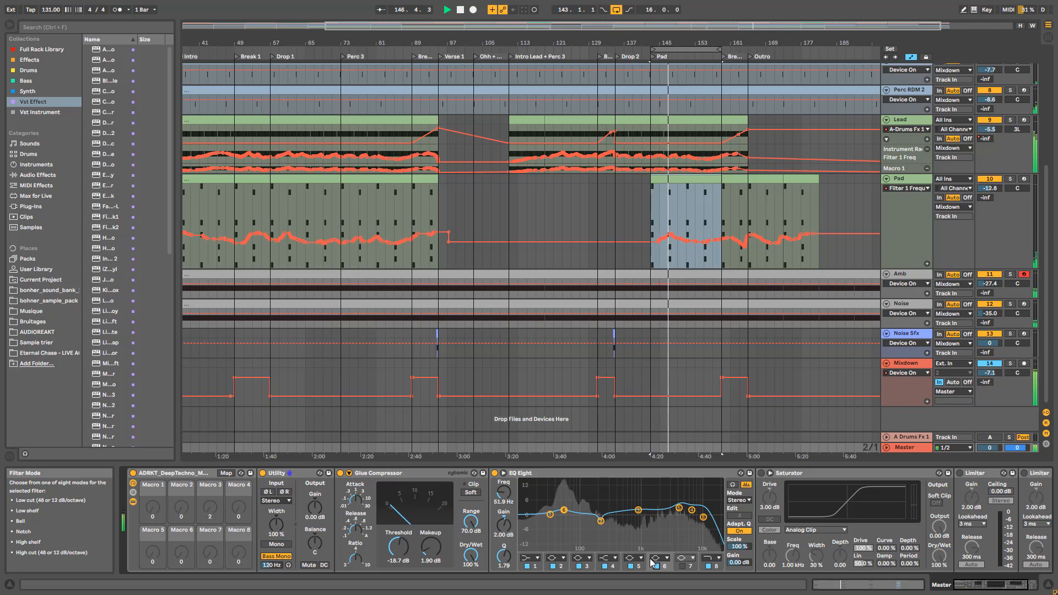
left_click(600, 521)
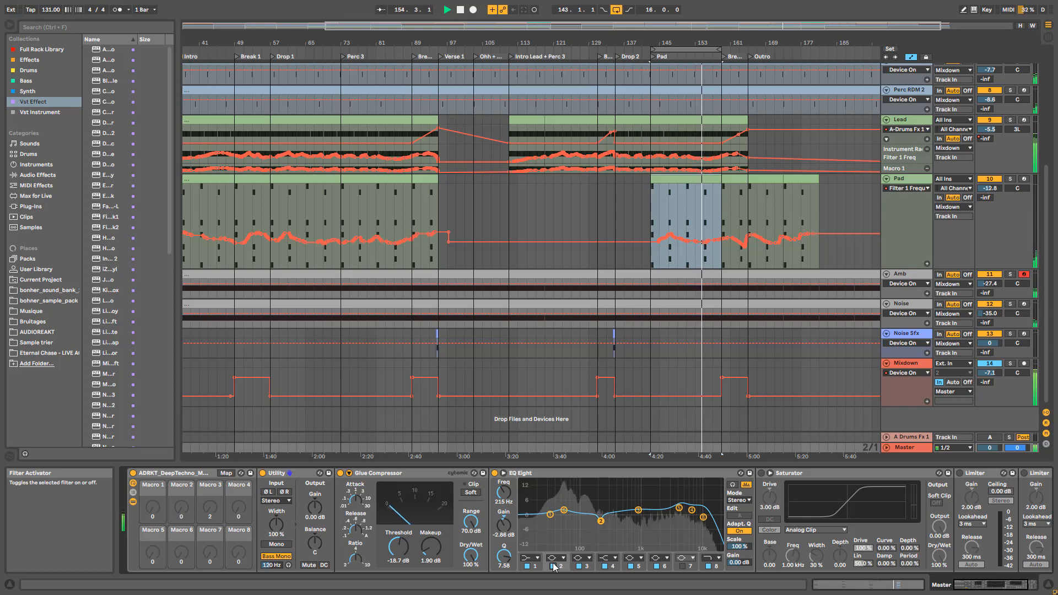
- Select band 3 of the mastering EQ Eight and compare the sound with it off and on
left_click(638, 510)
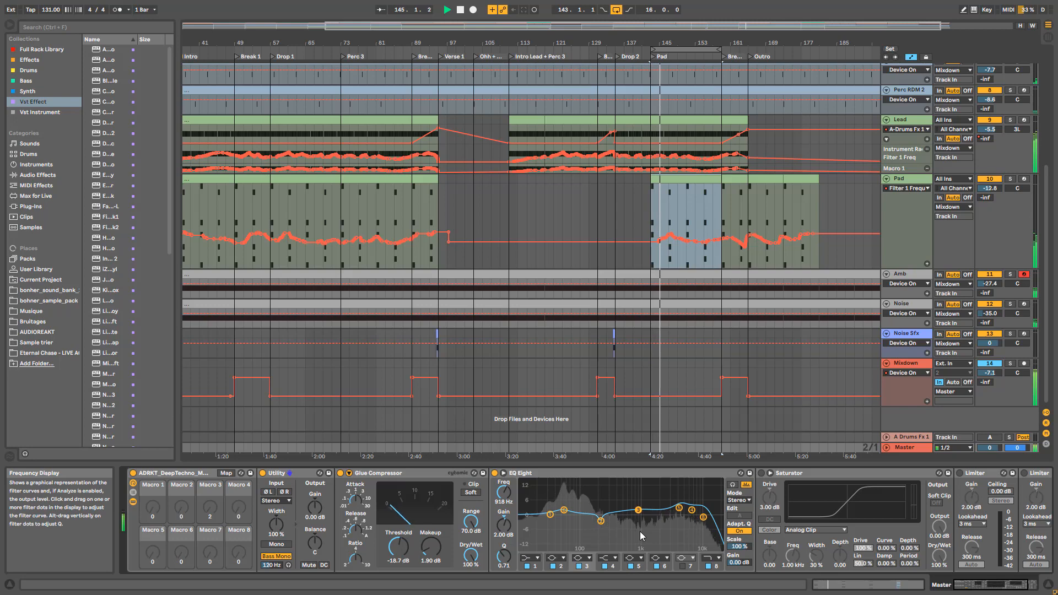
left_click(579, 565)
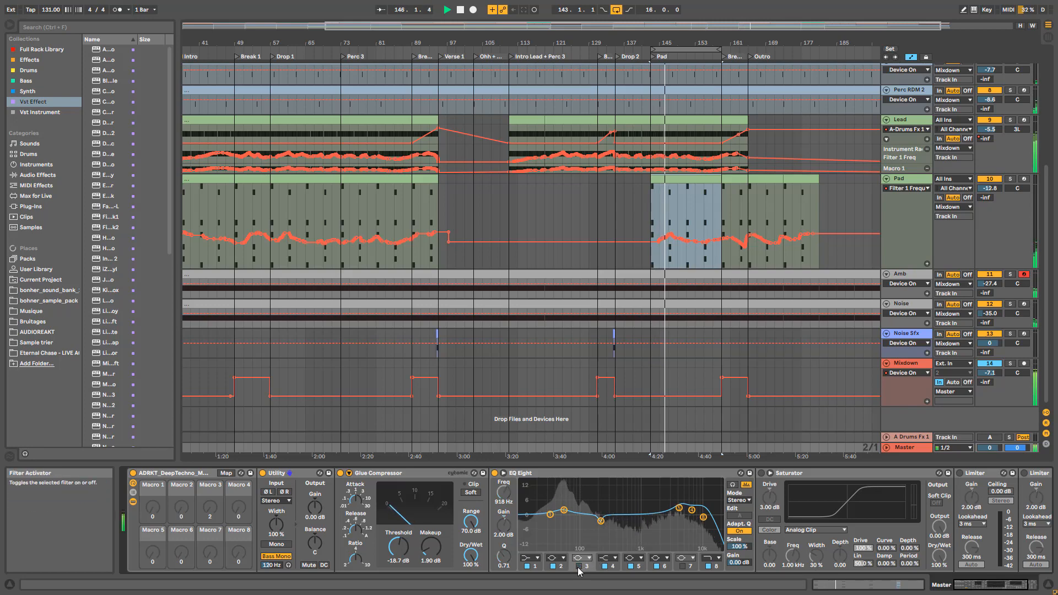
left_click(578, 566)
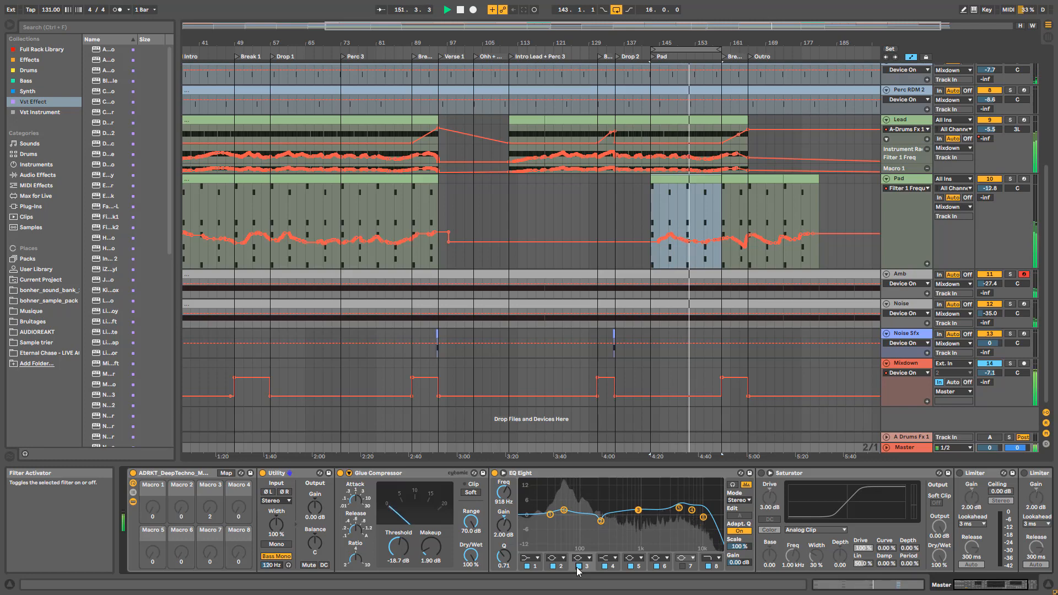
- Select band 5 of the mastering EQ Eight and compare the sound with it off and on twice
left_click(680, 507)
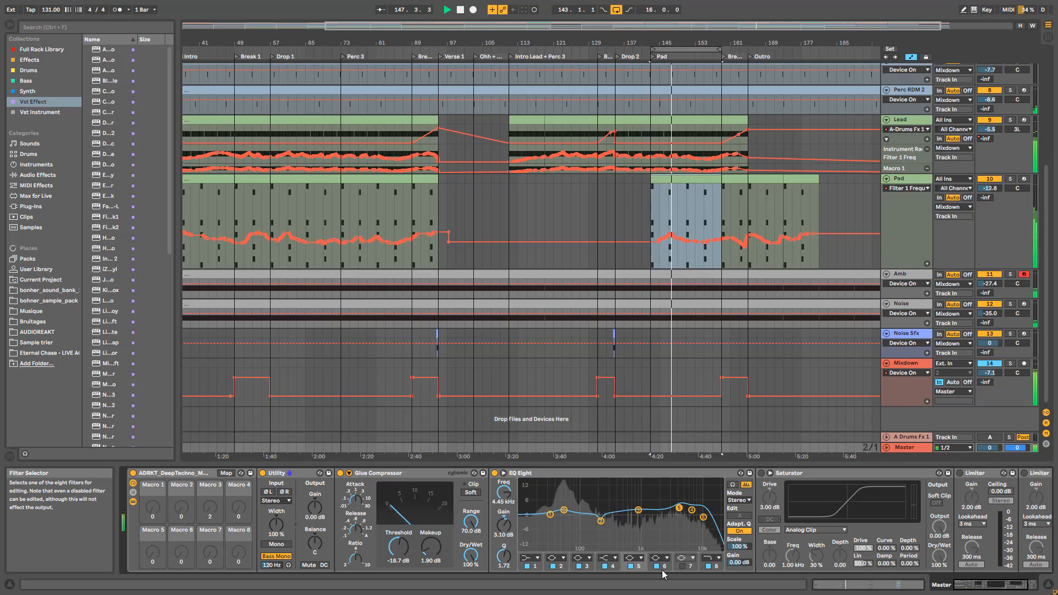
left_click(631, 566)
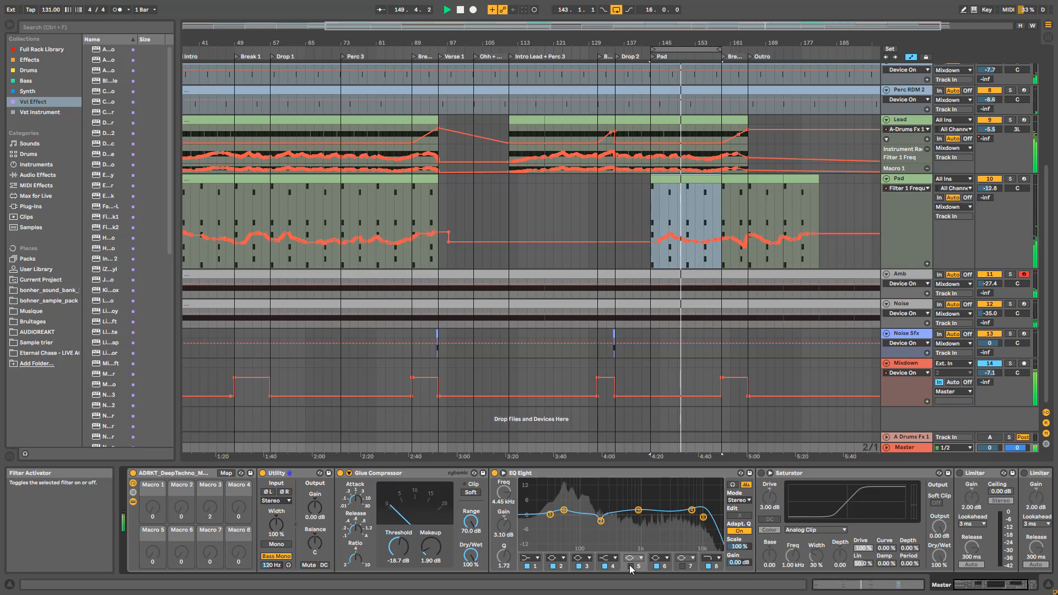
left_click(632, 566)
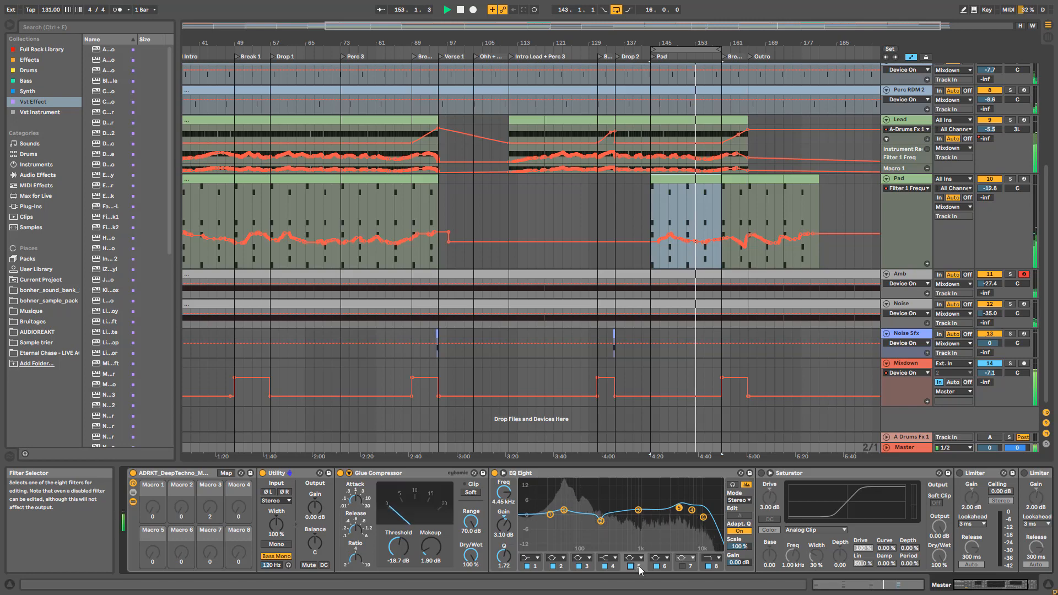
left_click(631, 566)
left_click(631, 565)
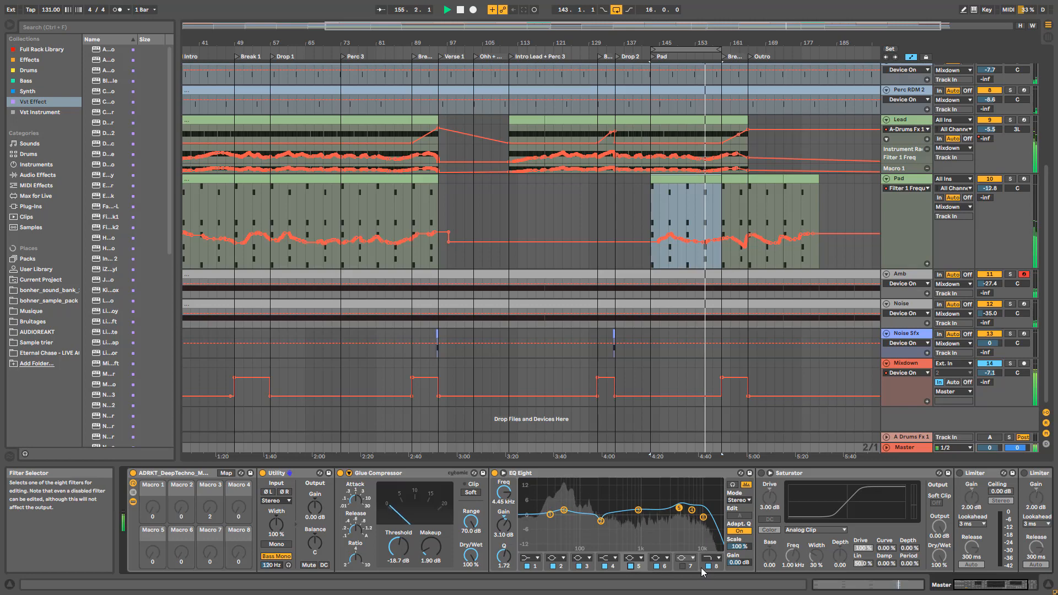
- Examine band 4 of the mastering EQ Eight and repeatedly compare the sound with the band 8 high cut off and on
left_click(609, 567)
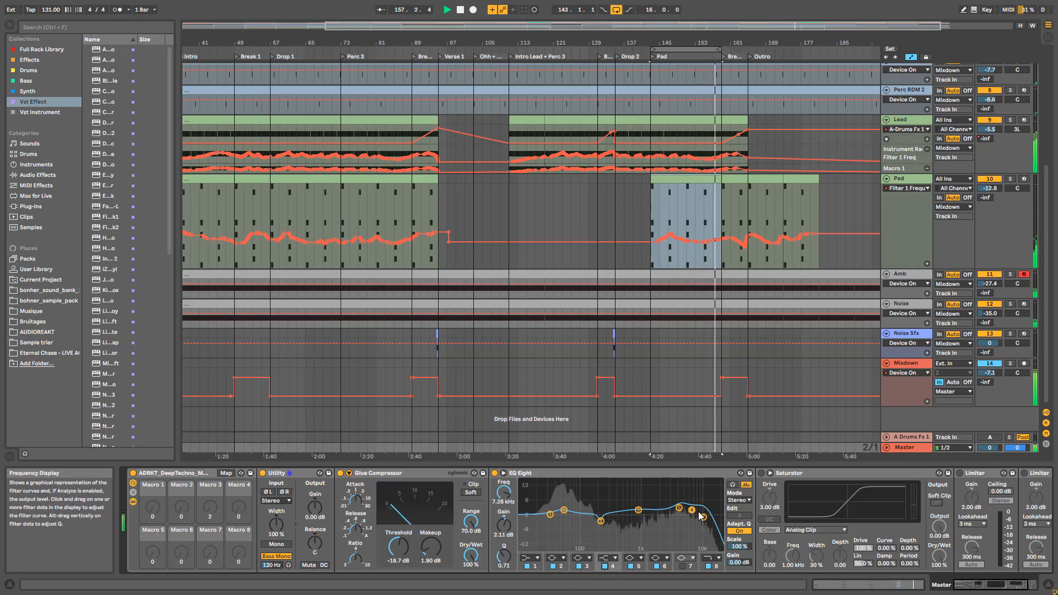
left_click(708, 565)
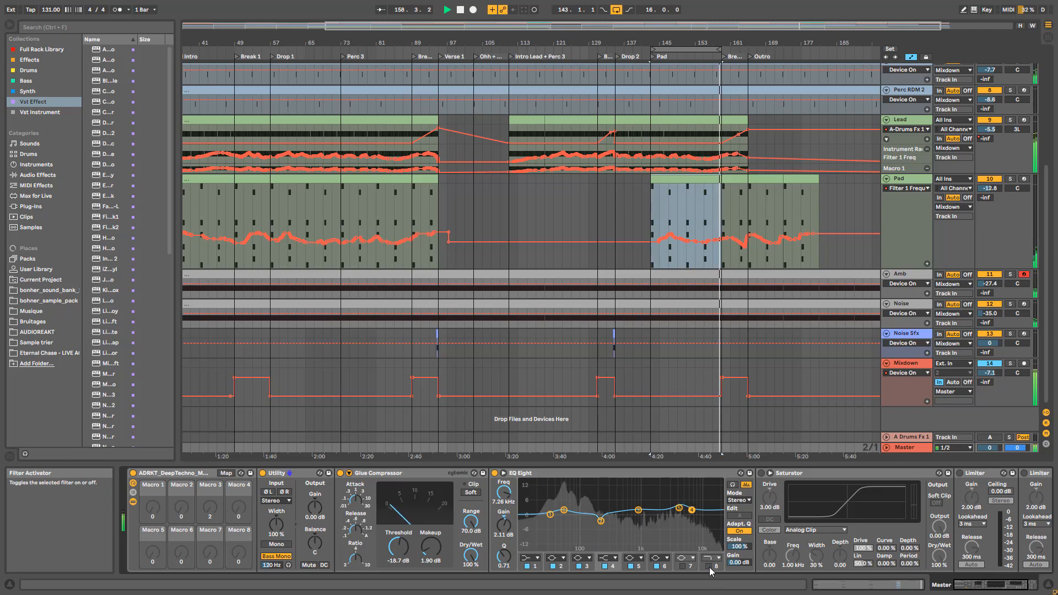
left_click(708, 565)
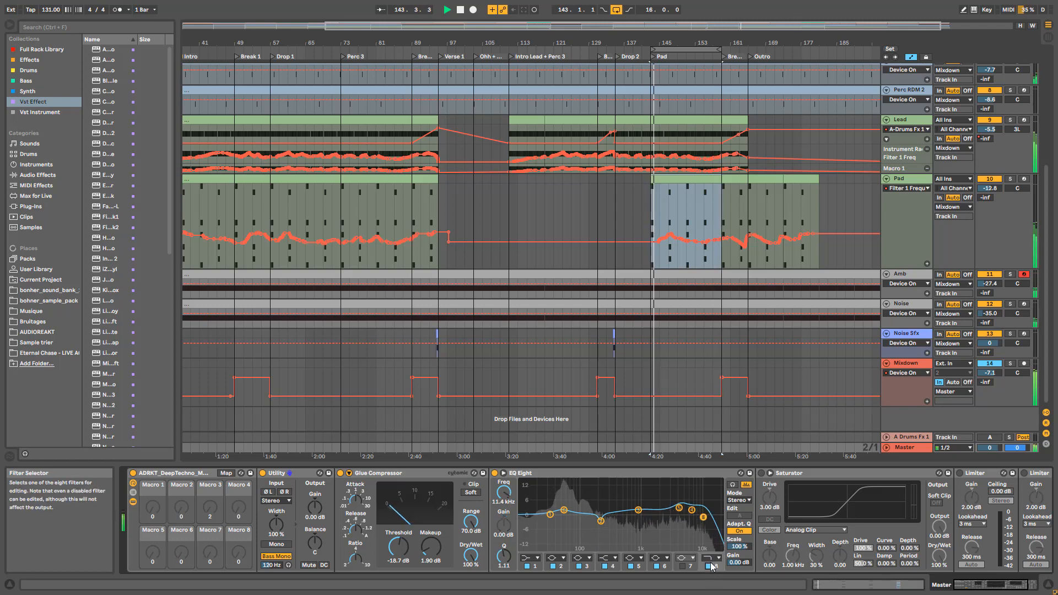
left_click(708, 567)
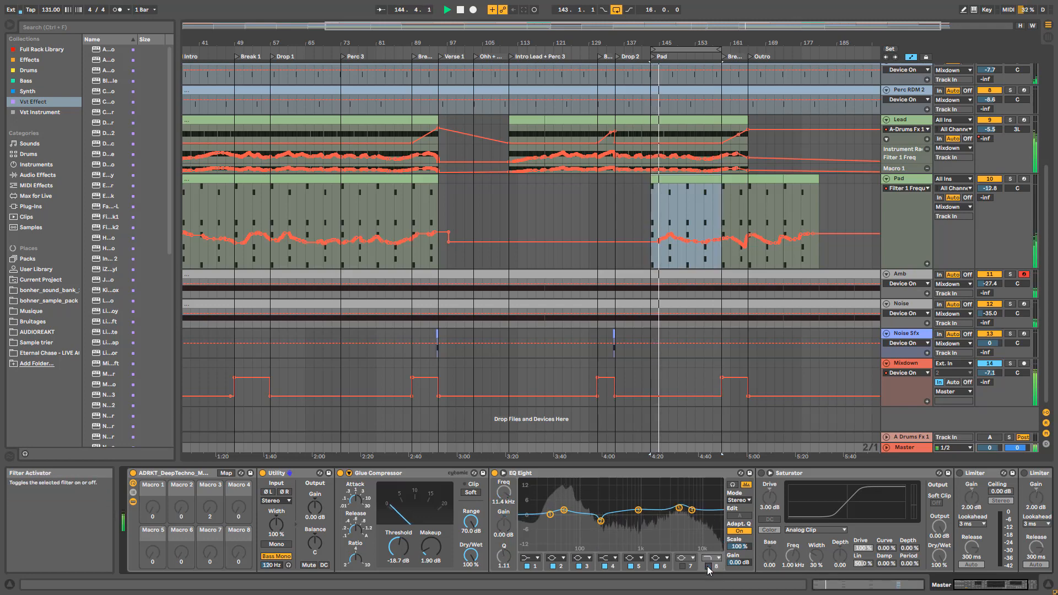
left_click(709, 565)
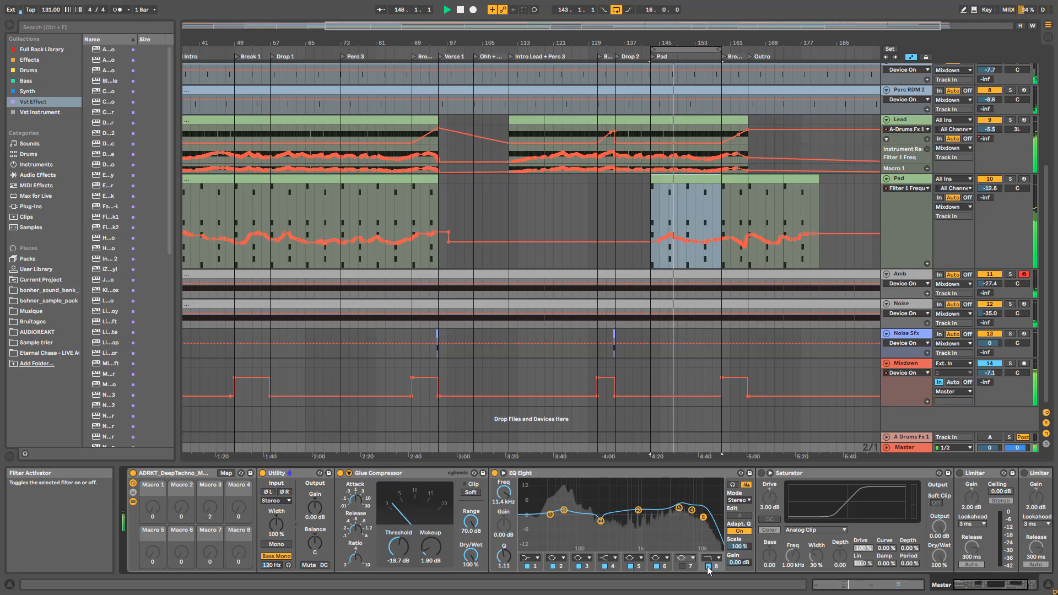
left_click(708, 566)
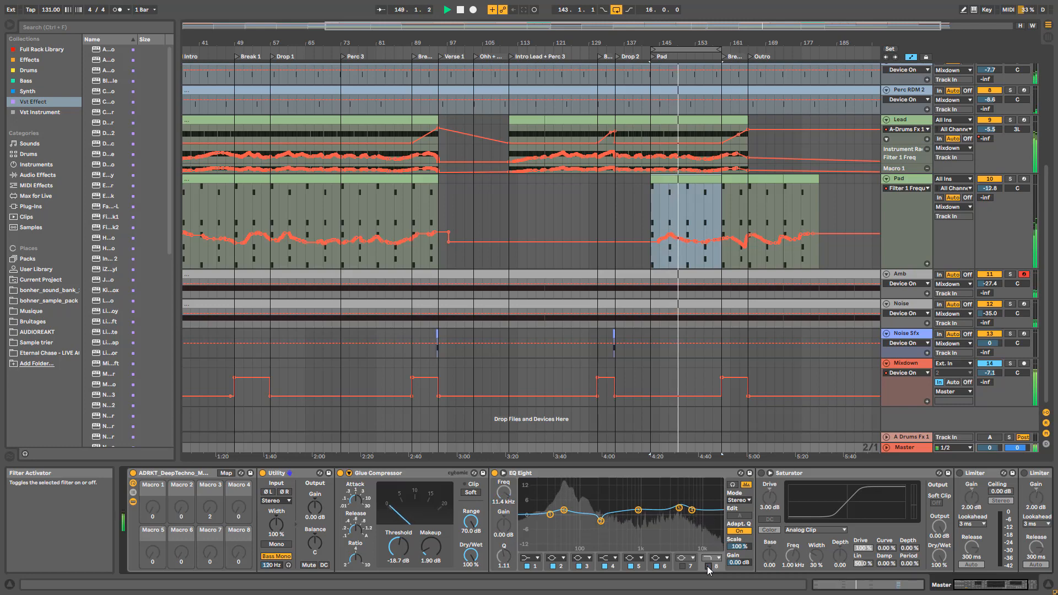
left_click(708, 566)
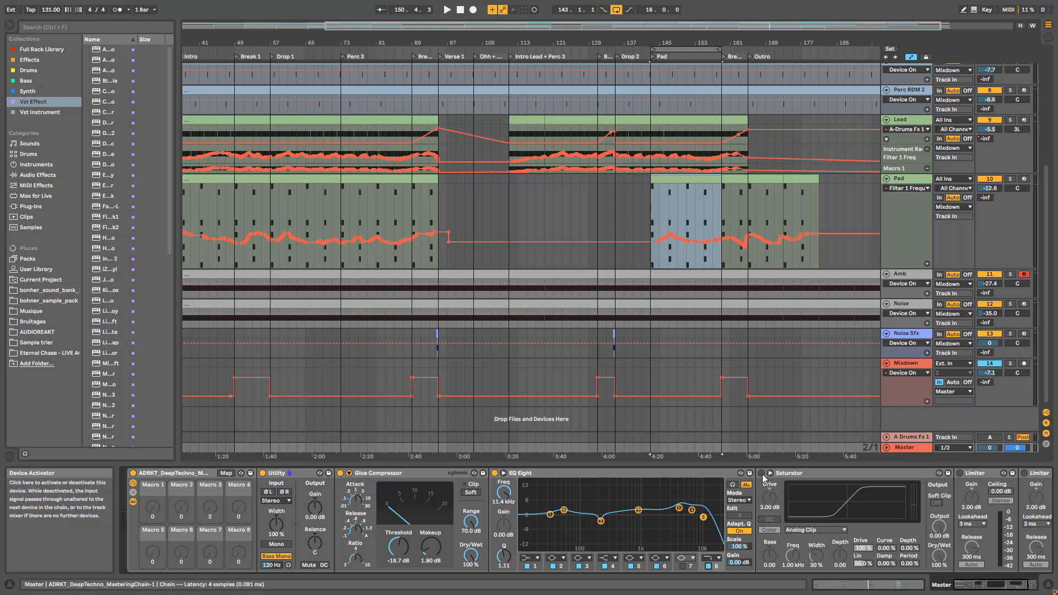
- Play the Pad loop and compare the sound with the mastering Saturator on and off, leaving it on
key("space")
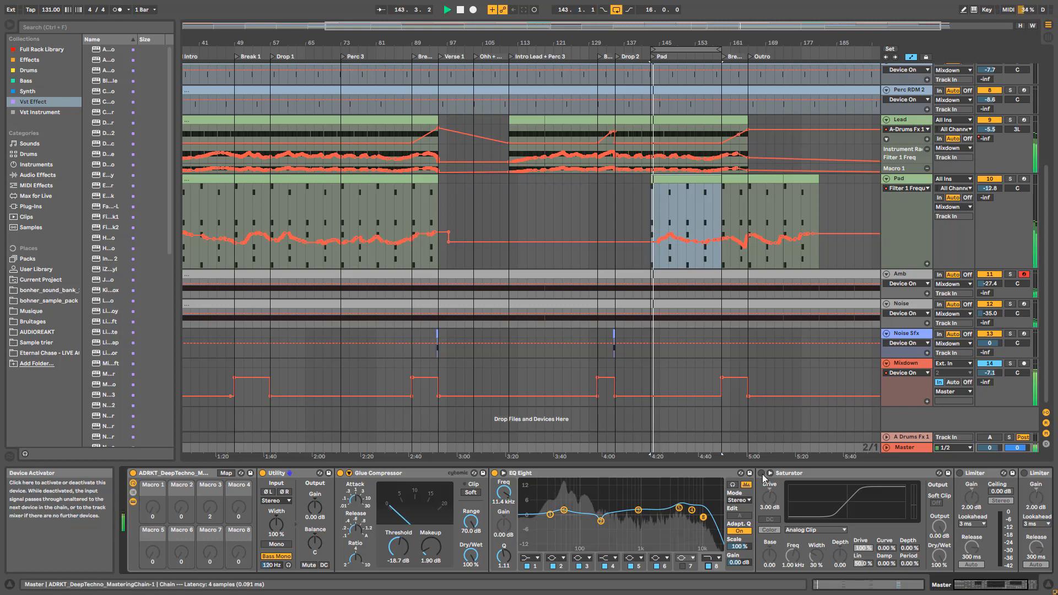
left_click(761, 474)
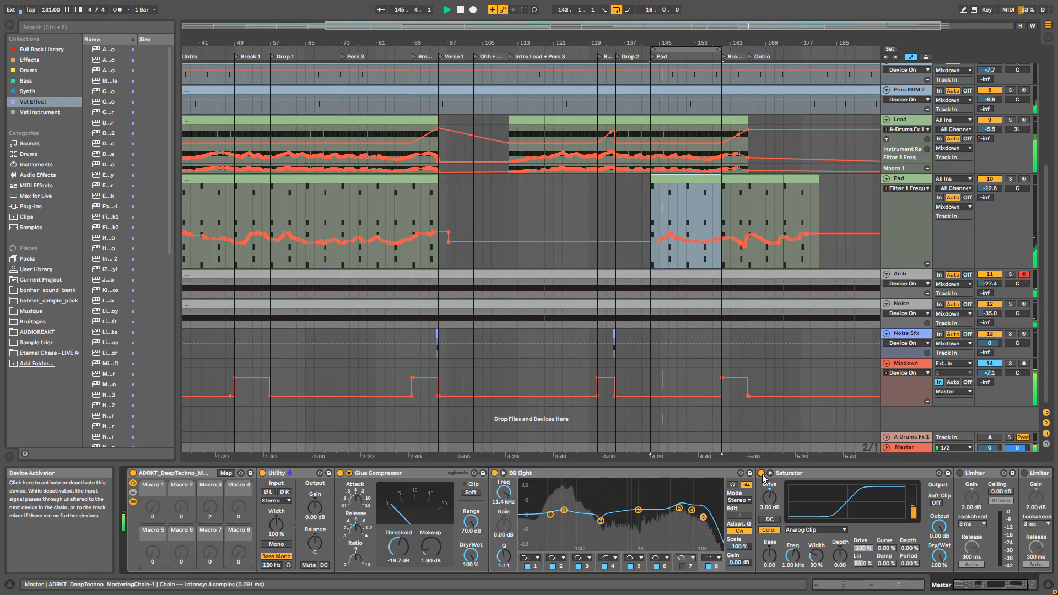
left_click(762, 473)
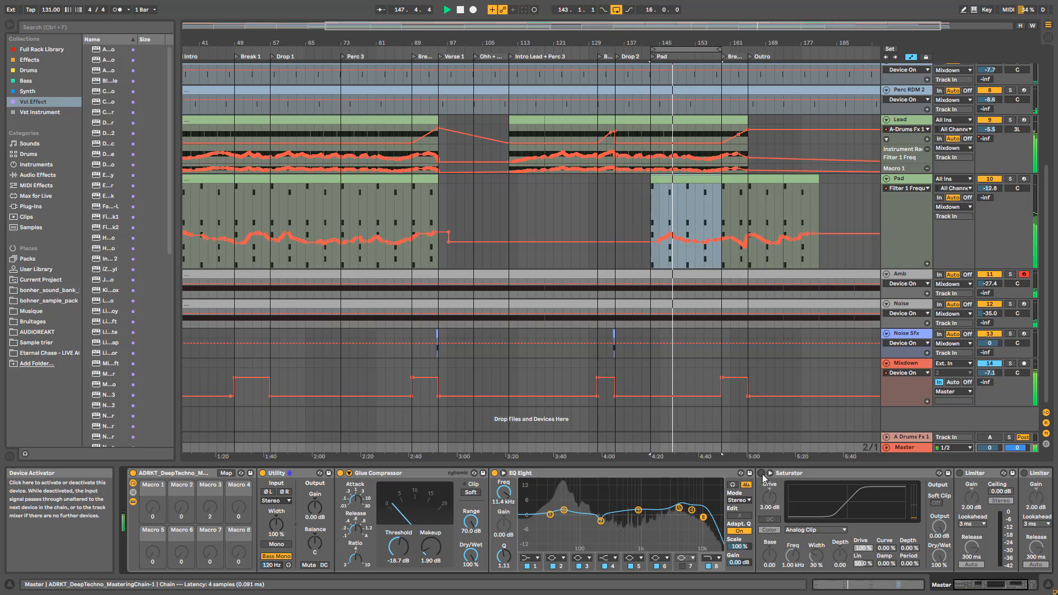
left_click(762, 474)
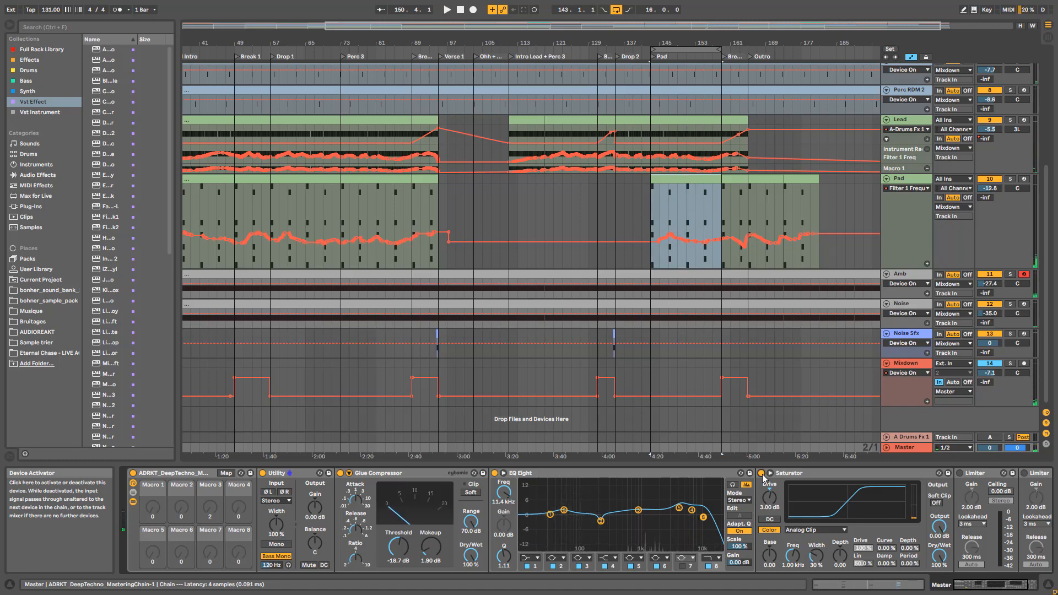
- Compare the looped sound with the two Limiters ending the mastering chain off and on, leaving both on
left_click_drag(977, 584, 995, 585)
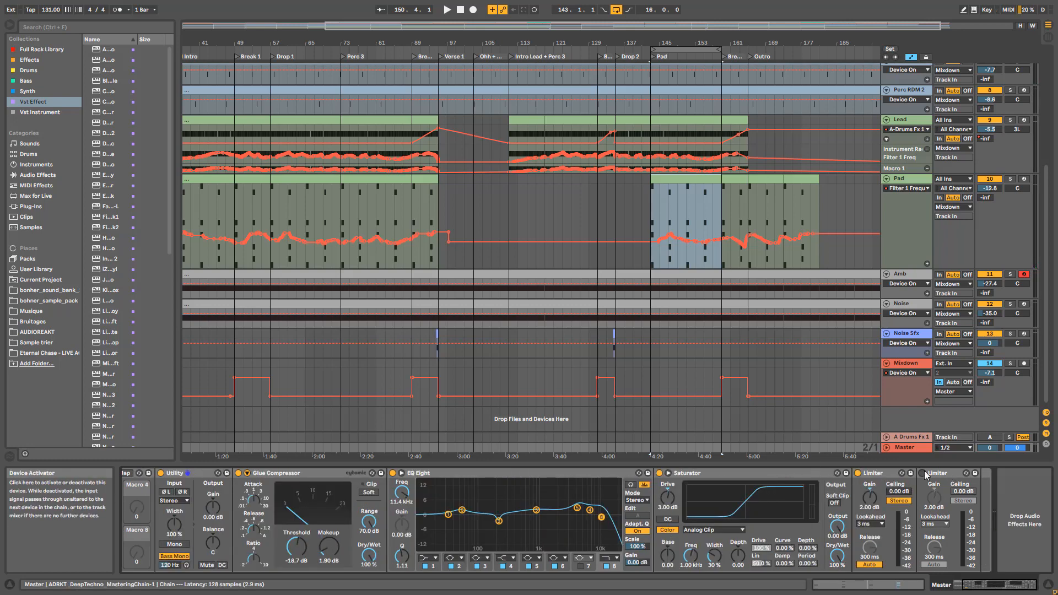
left_click(858, 473)
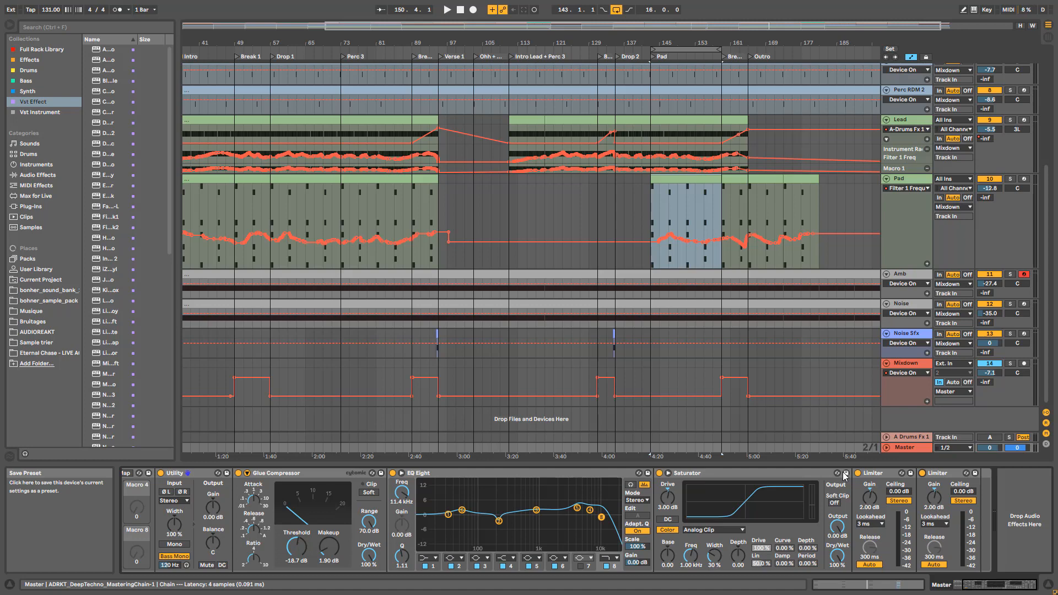
key("space")
left_click(857, 473)
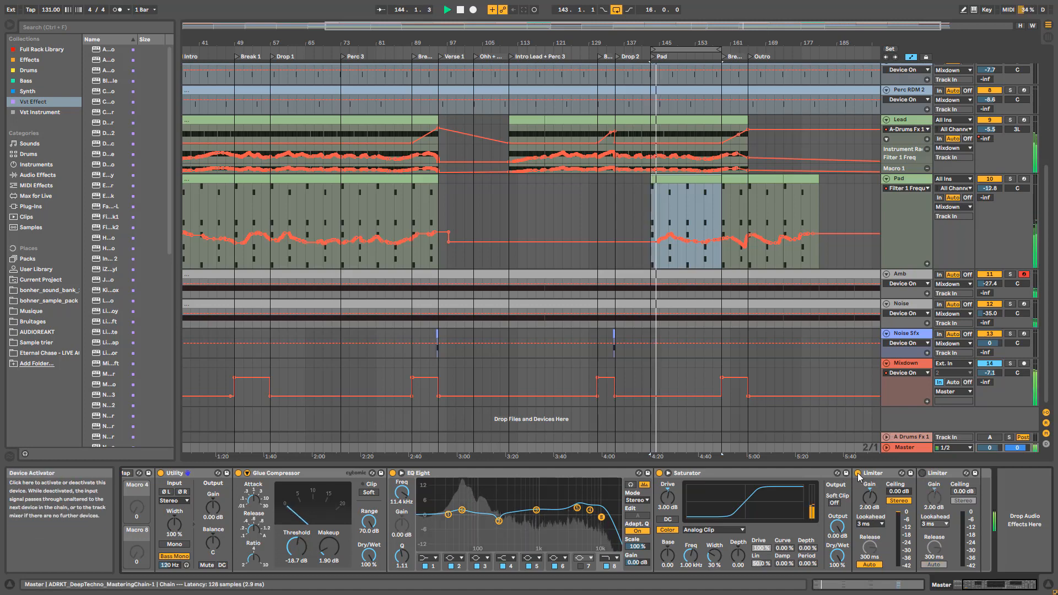
left_click(921, 472)
key("space")
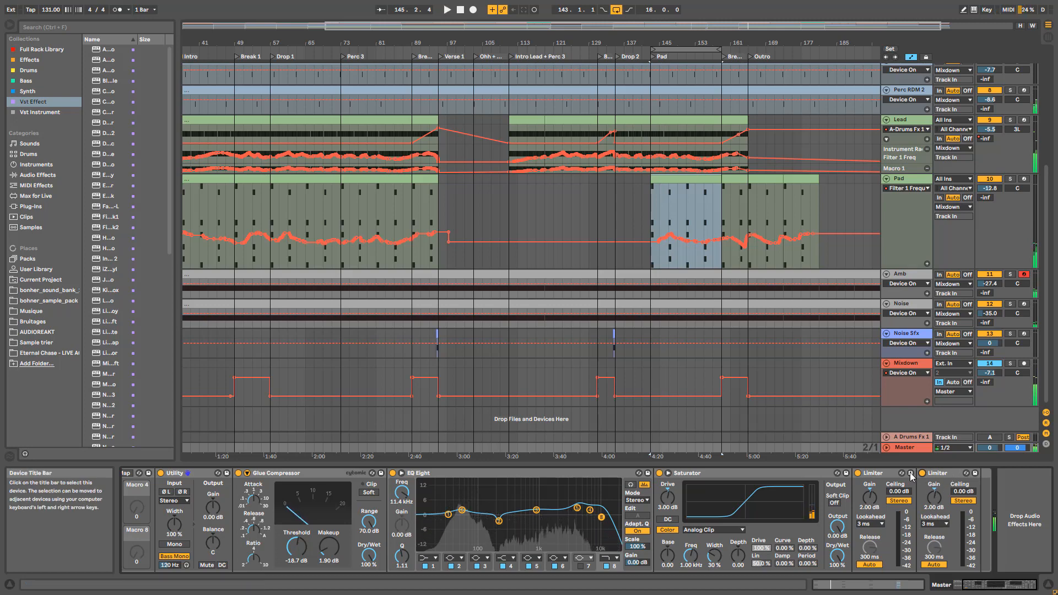
- Select the first and second Limiter in turn to examine their gain settings, and listen to the loop
left_click(883, 473)
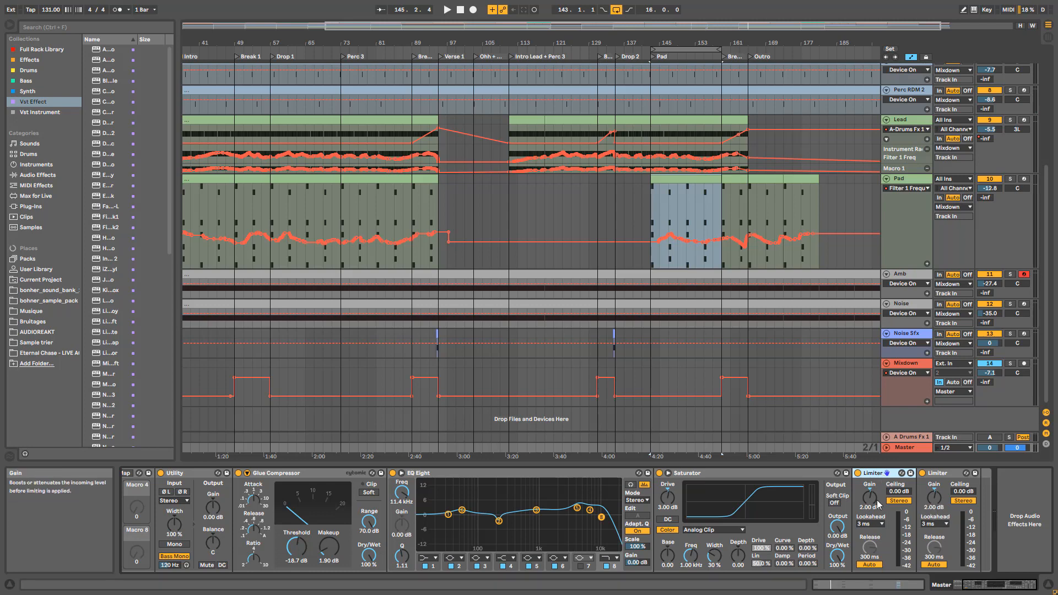
left_click(944, 474)
key("space")
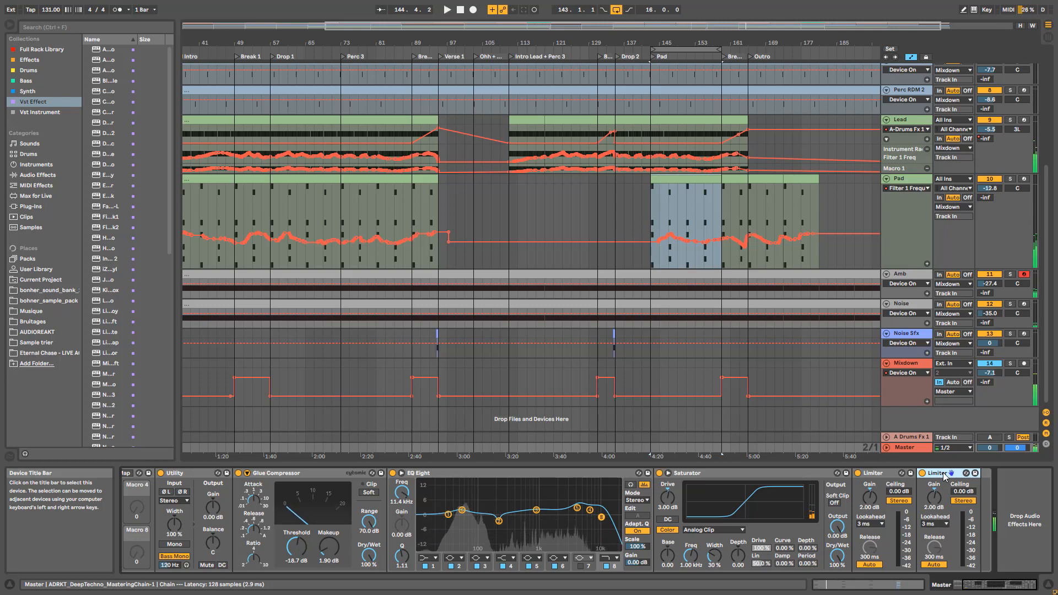
- Hide the devices inside the mastering rack so only its macros show, and return to the upper tracks of the arrangement
scroll(945, 476, "left", 3)
left_click(133, 501)
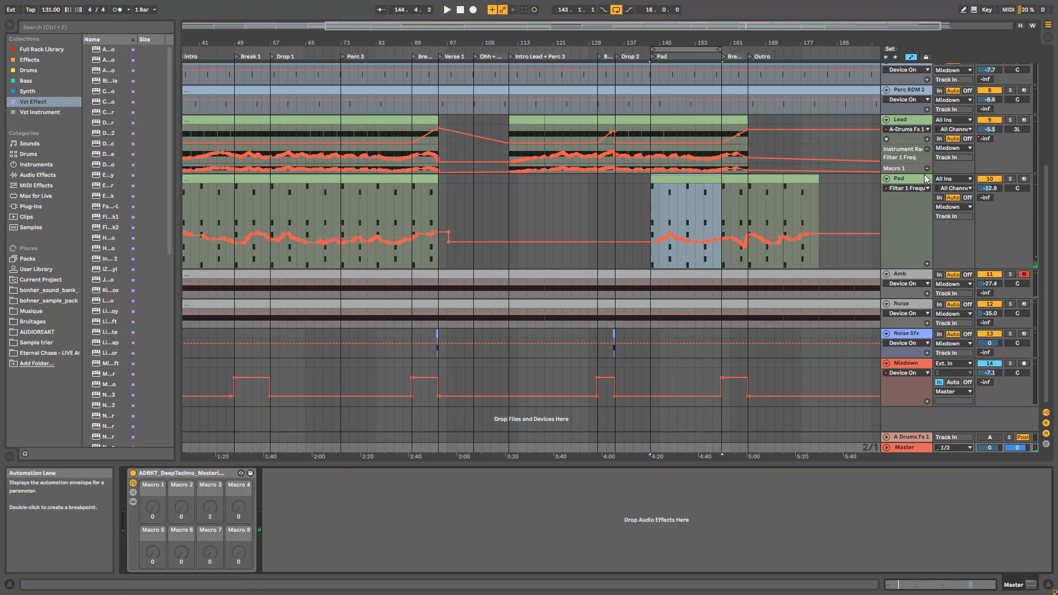
scroll(469, 243, "up", 3)
scroll(1049, 69, "up", 3)
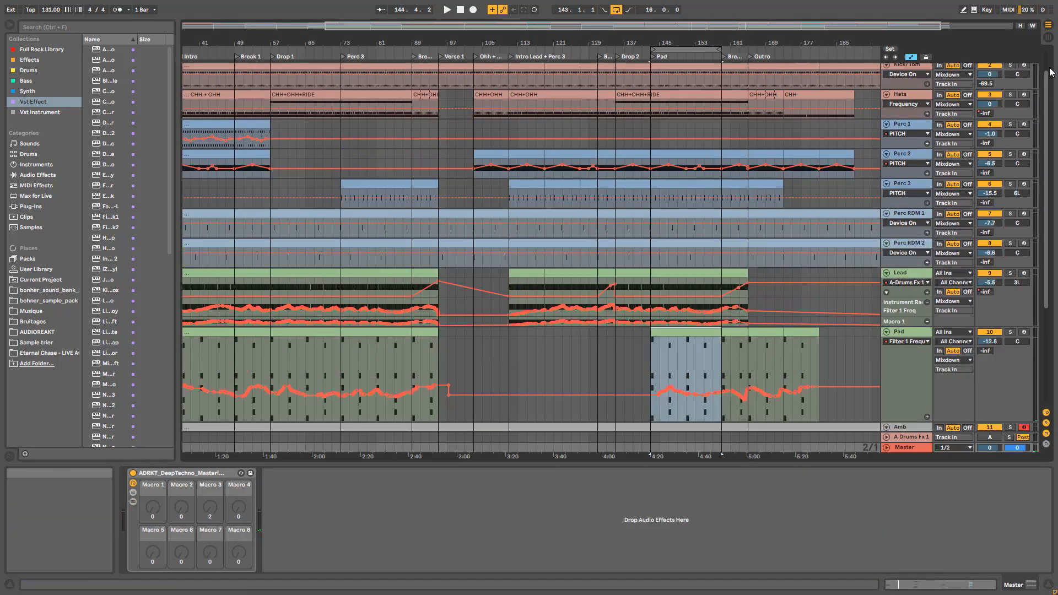